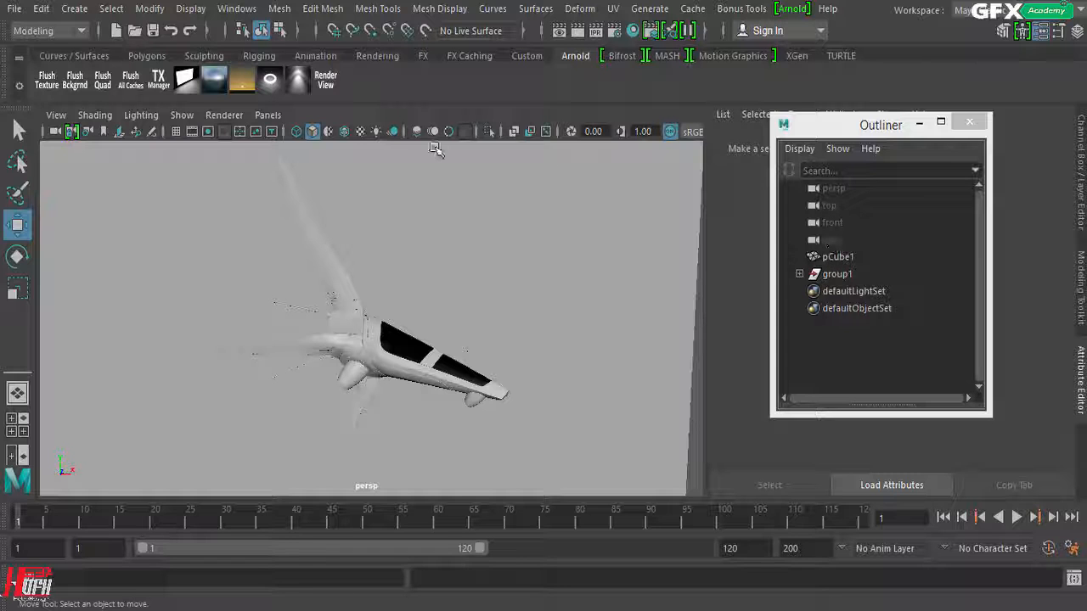
Step: Open the Arnold Render View, then shrink and reposition its window over the workspace
left_click(323, 85)
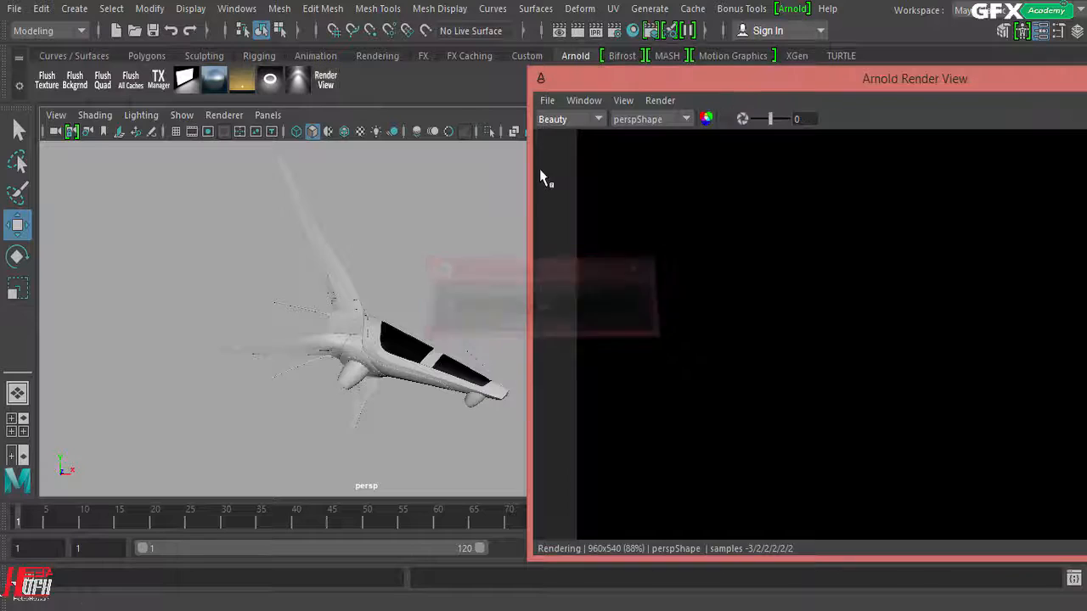
left_click_drag(693, 82, 308, 42)
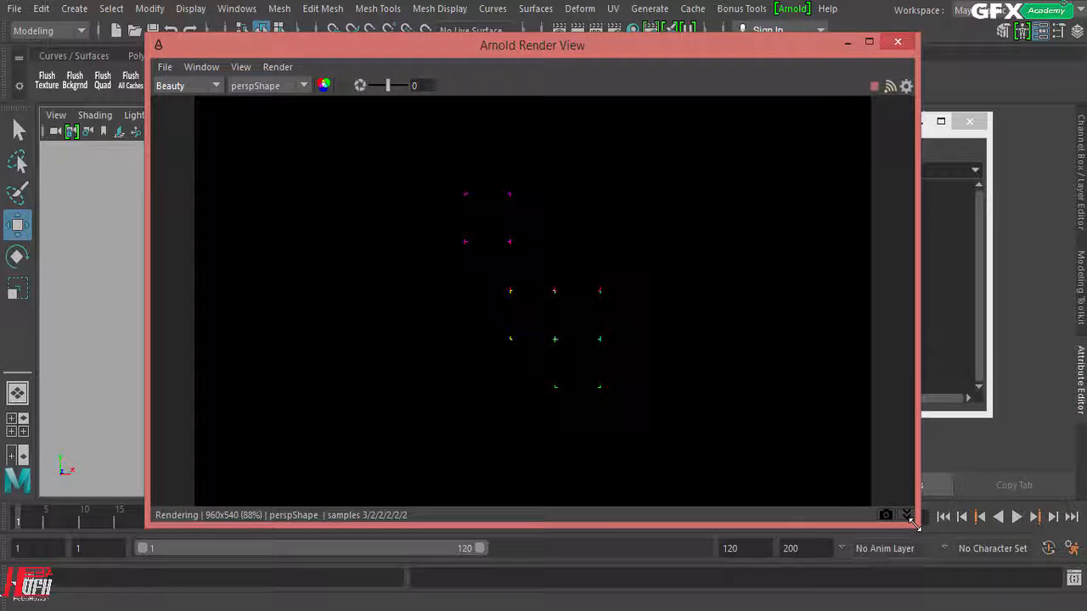
left_click_drag(905, 524, 763, 566)
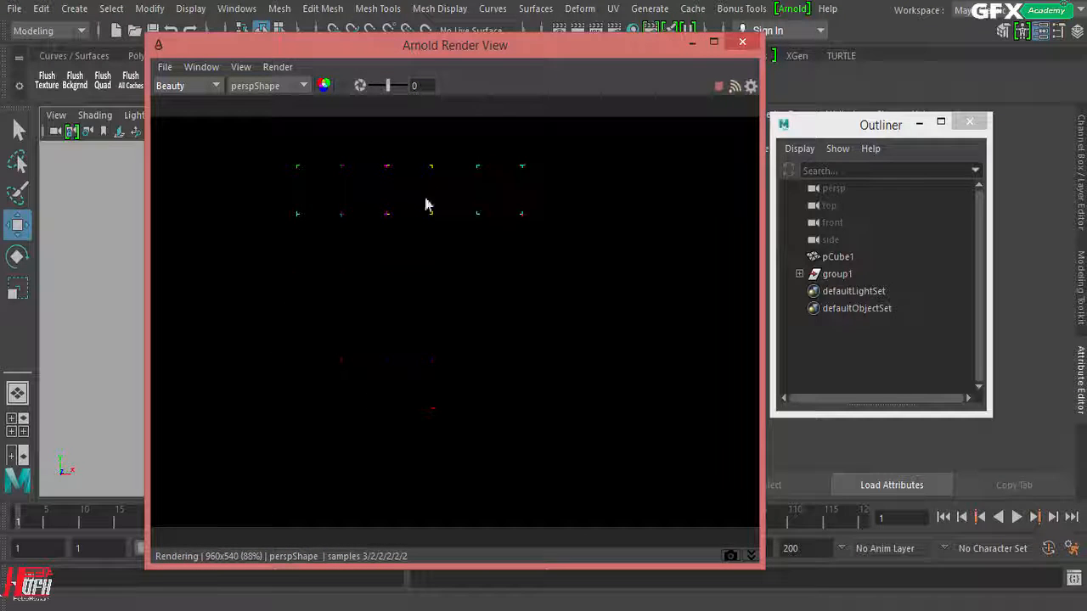
left_click_drag(381, 56, 520, 67)
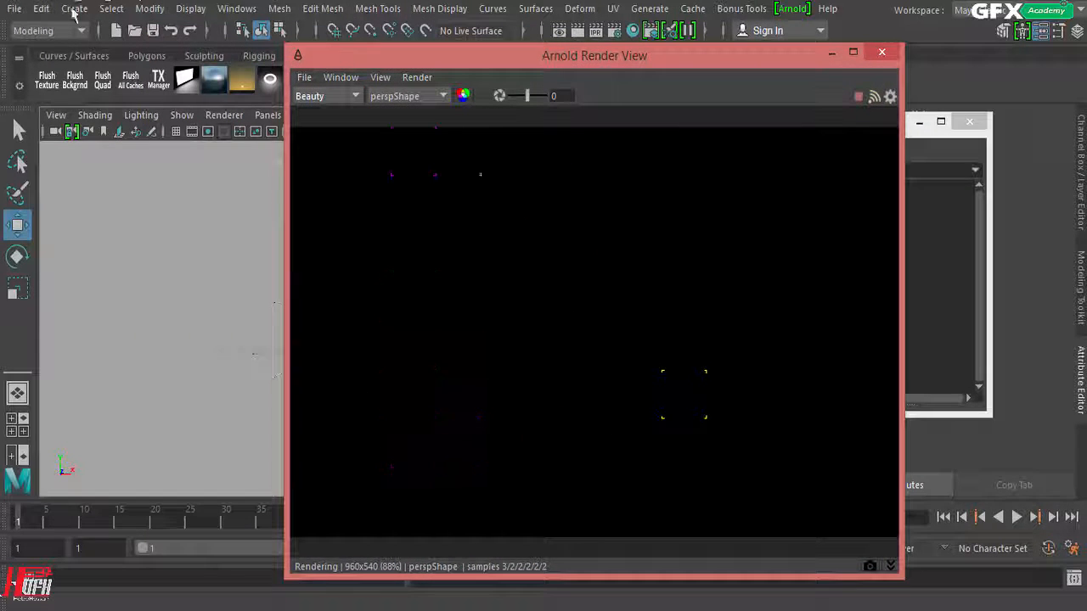
Step: Create a point light, clear the render window off the viewport and frame the new light
left_click(74, 9)
mouse_move(97, 109)
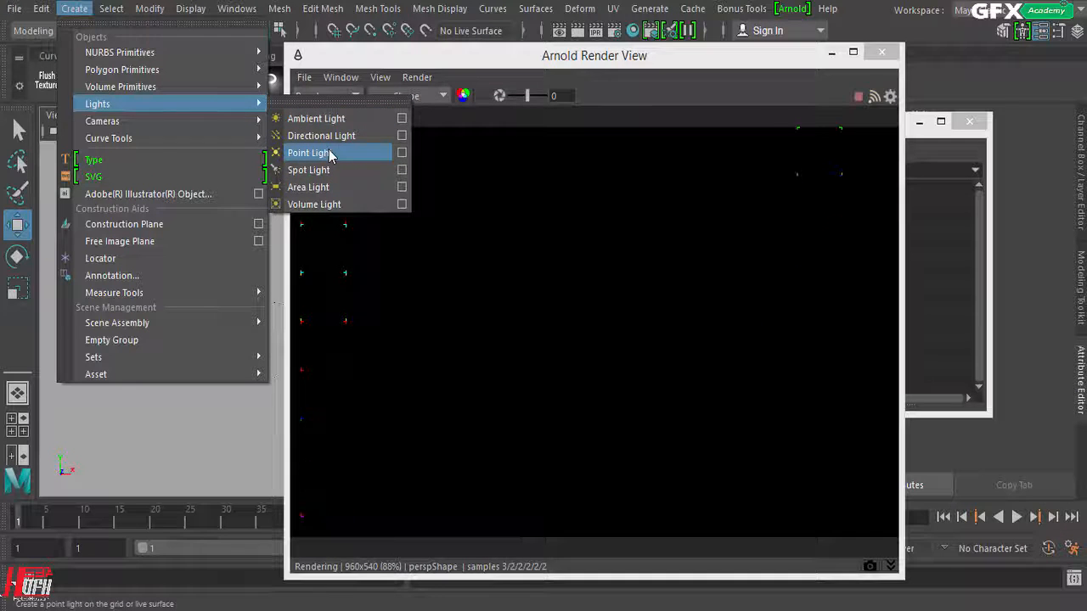
left_click(336, 153)
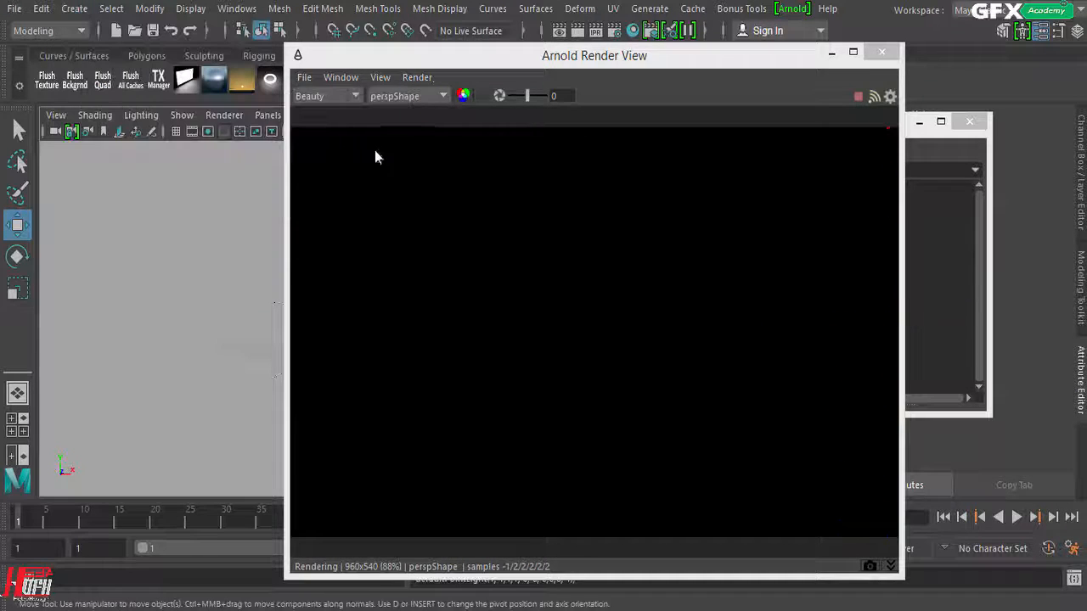
left_click_drag(427, 61, 620, 54)
key("f")
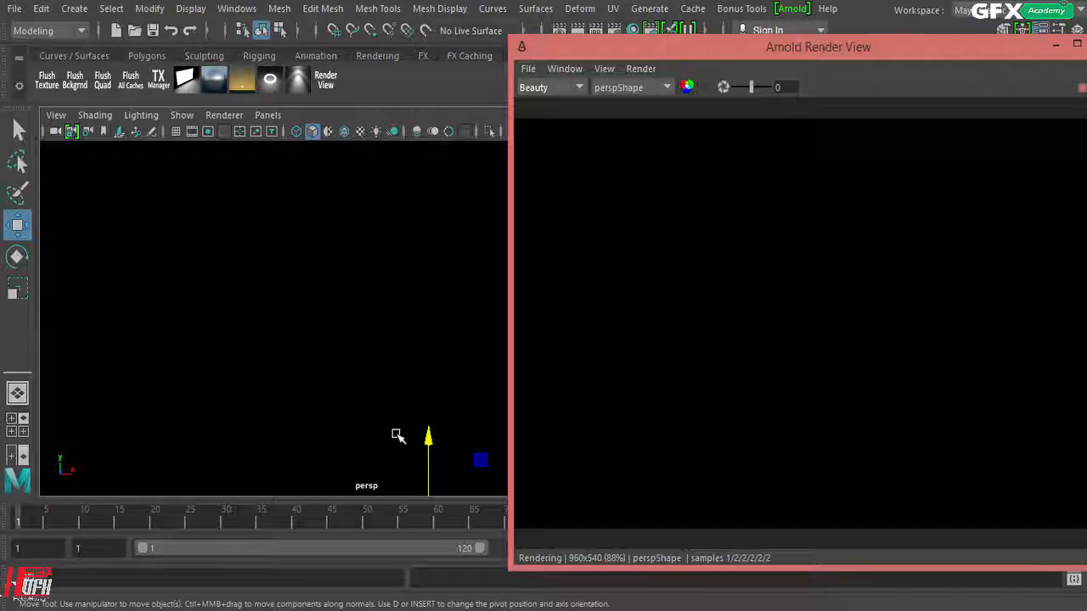
Step: Move the point light to about X -7, Y 11, Z -23.7, near the ship's tail
left_click_drag(428, 436, 430, 340)
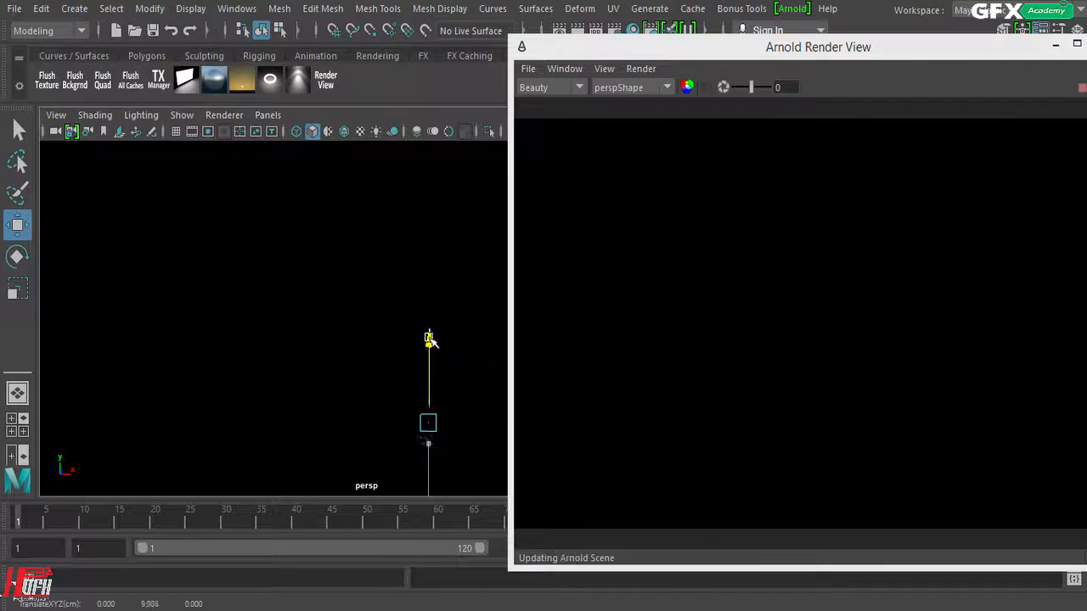
left_click_drag(448, 444, 375, 367)
scroll(375, 367, "down", 2)
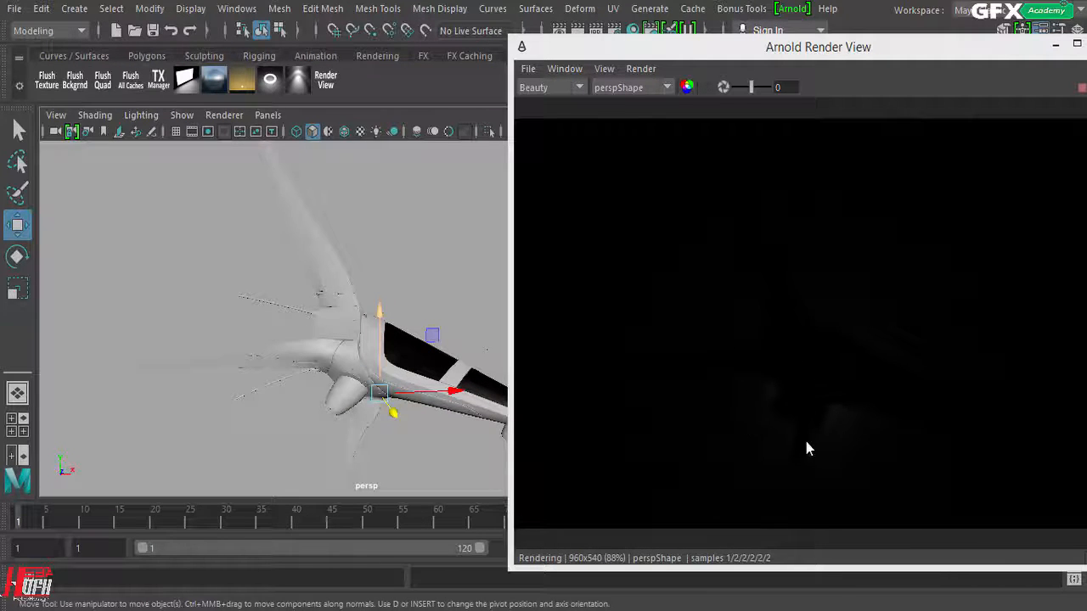
left_click_drag(389, 417, 400, 463)
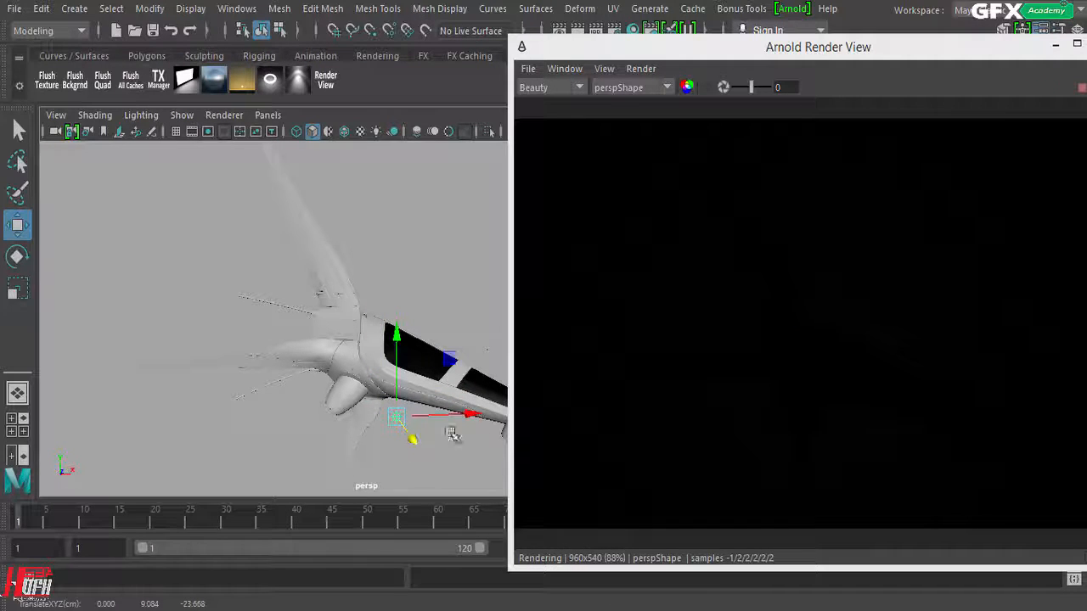
left_click_drag(460, 415, 386, 423)
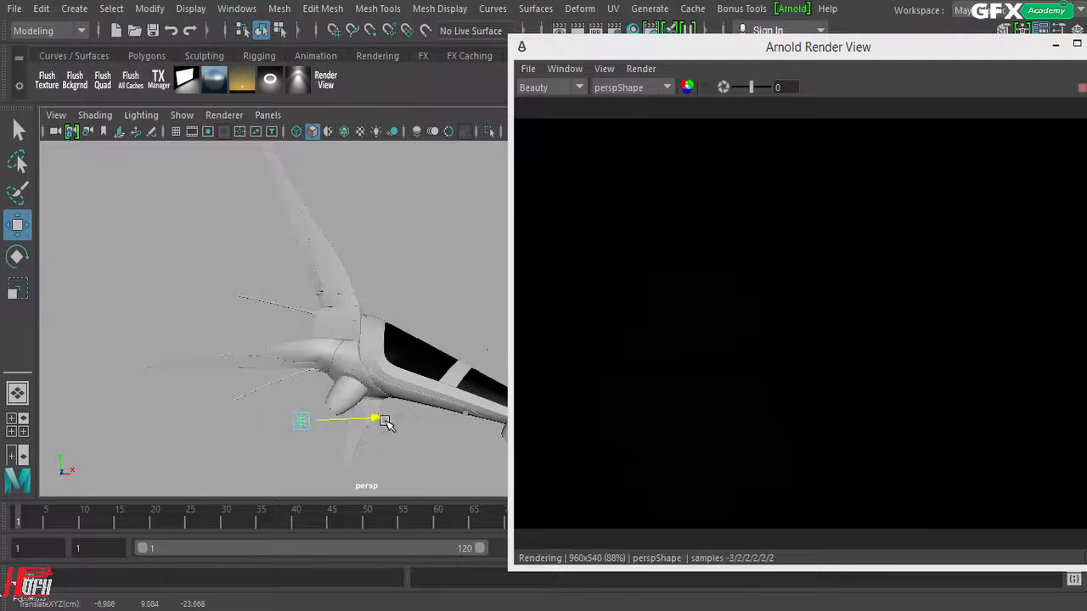
left_click_drag(304, 344, 306, 316)
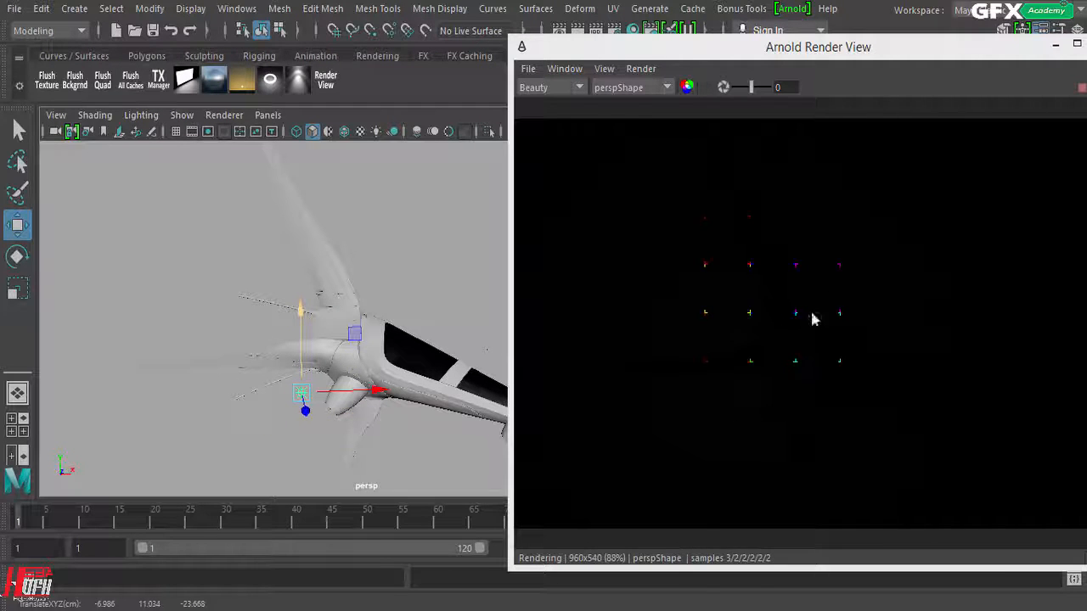
Step: Uncover the point light's attributes by moving the render window aside and minimizing the Outliner
left_click_drag(701, 47, 257, 5)
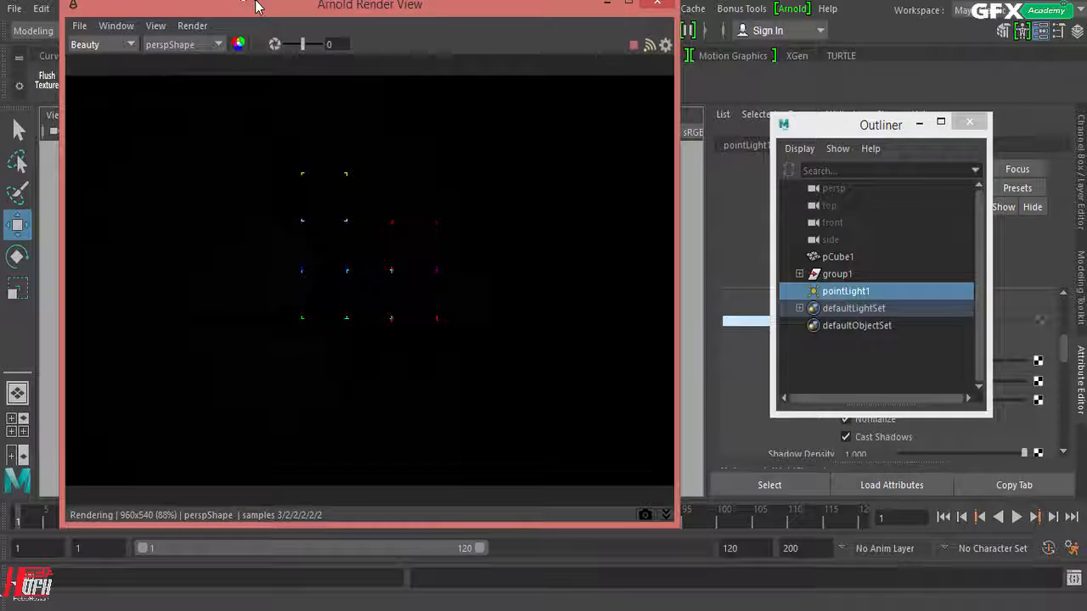
left_click_drag(808, 127, 77, 158)
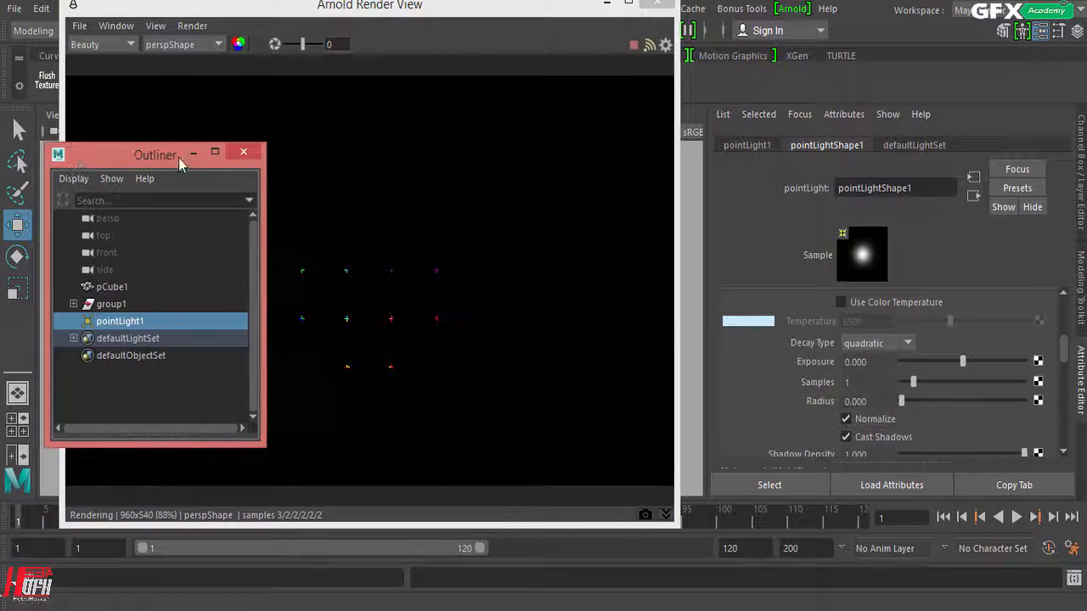
left_click(193, 152)
scroll(981, 322, "up", 5)
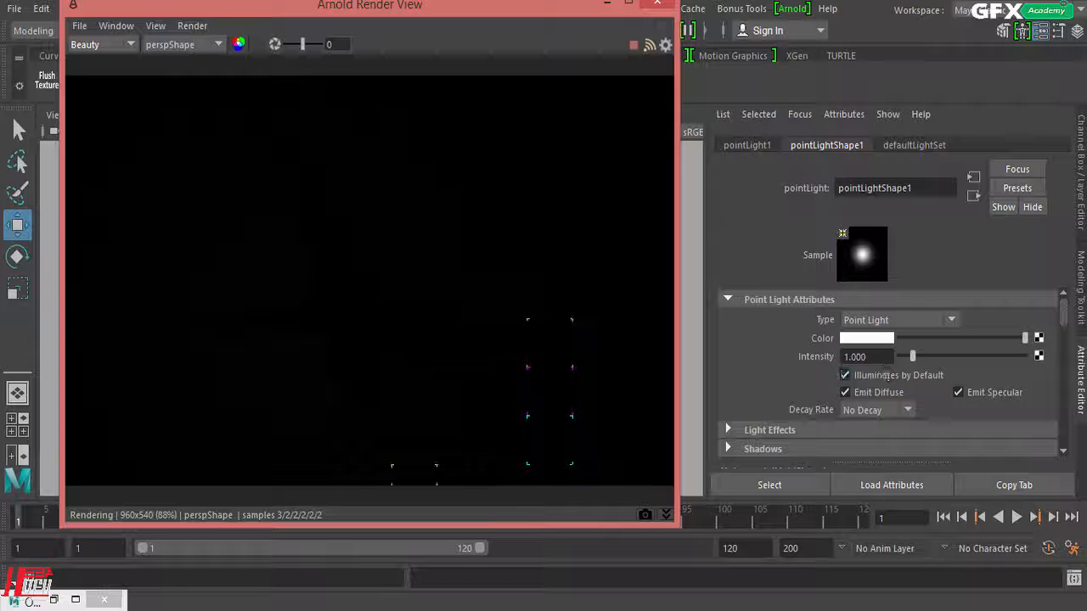
Step: Test the point light's intensity at 5 and then at 9
left_click(858, 357)
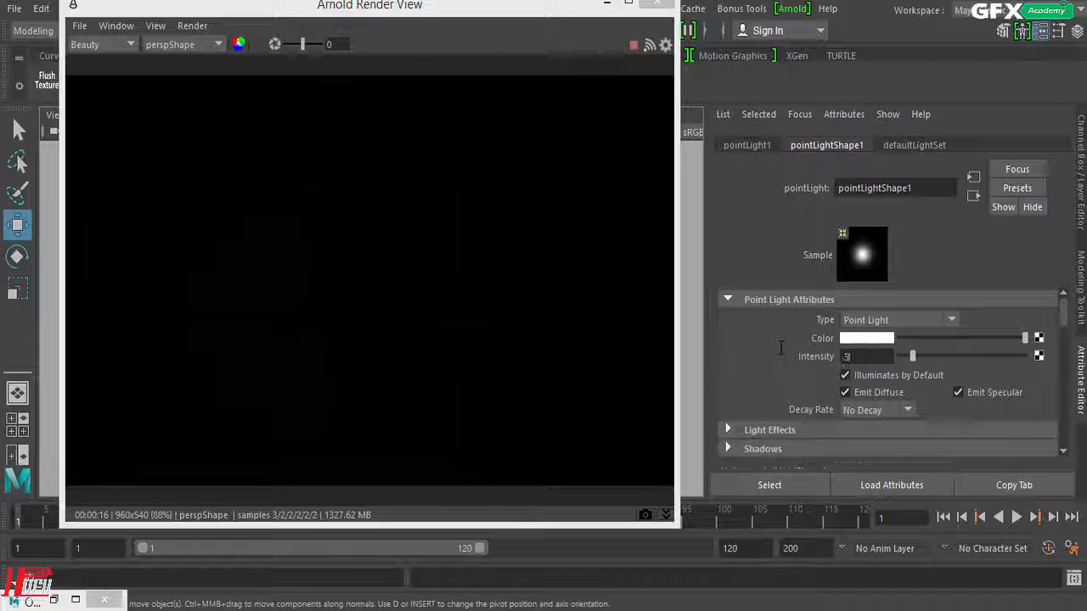
key("Return")
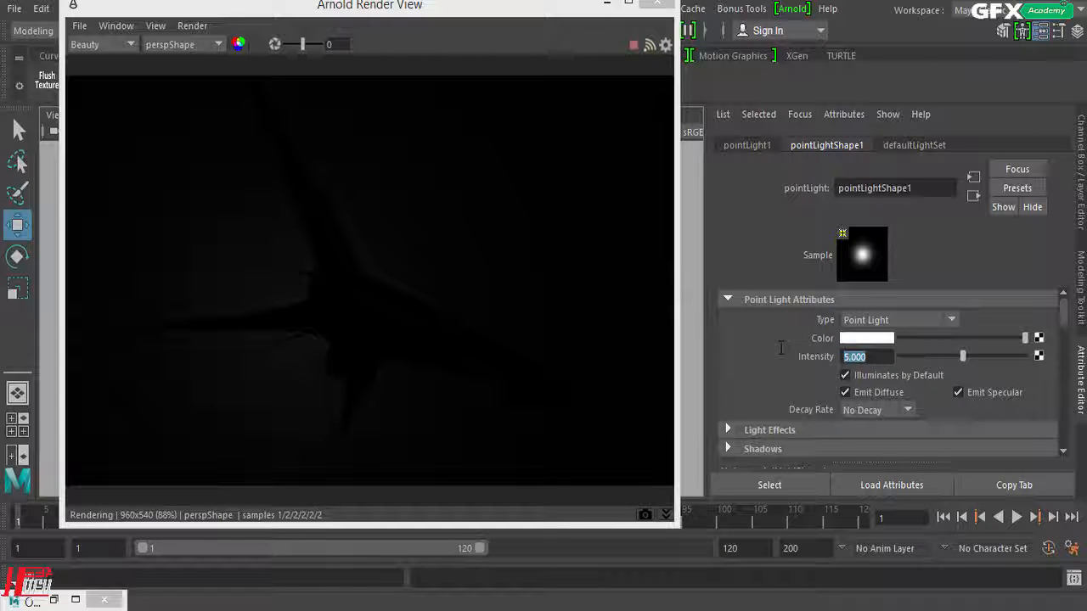
type("9")
key("Return")
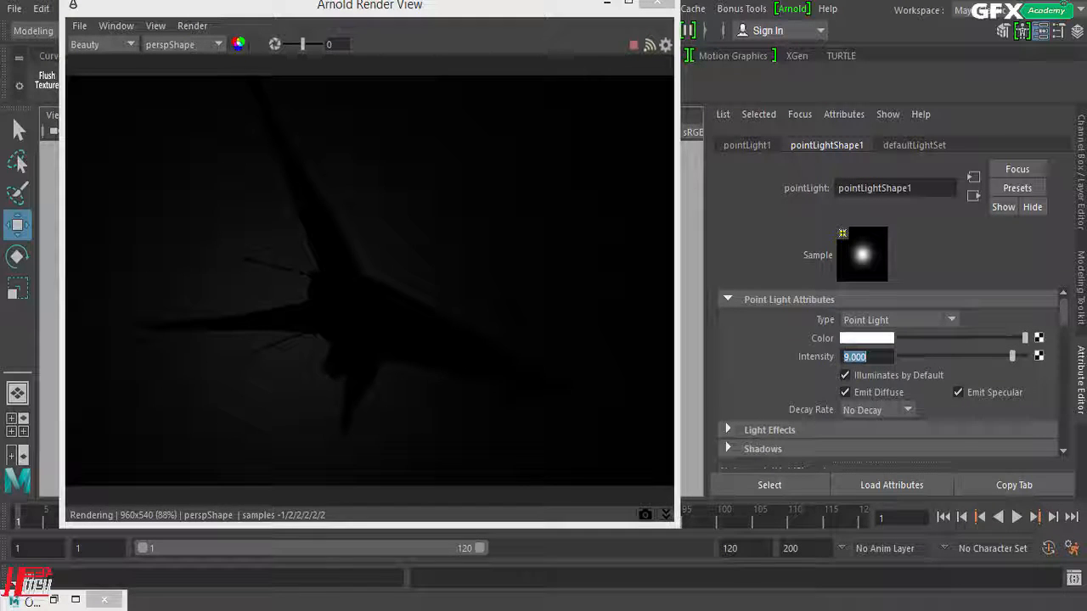
Step: Bring the point light forward to about Z -10.3, raise it to about Y 15.4 and shift it along X towards the cockpit
left_click_drag(448, 18, 856, 62)
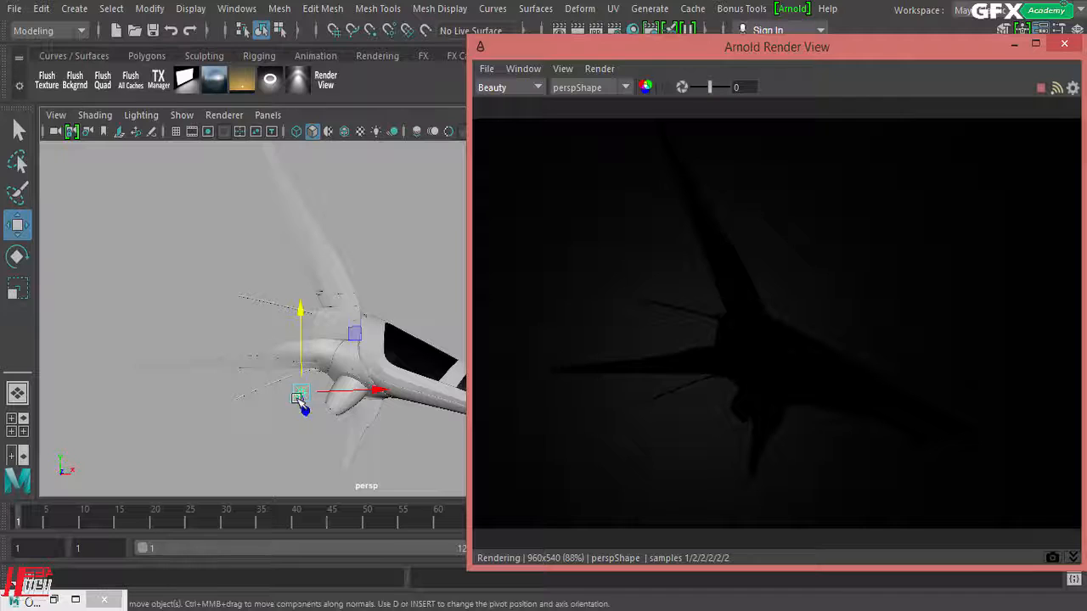
left_click_drag(304, 423, 318, 479)
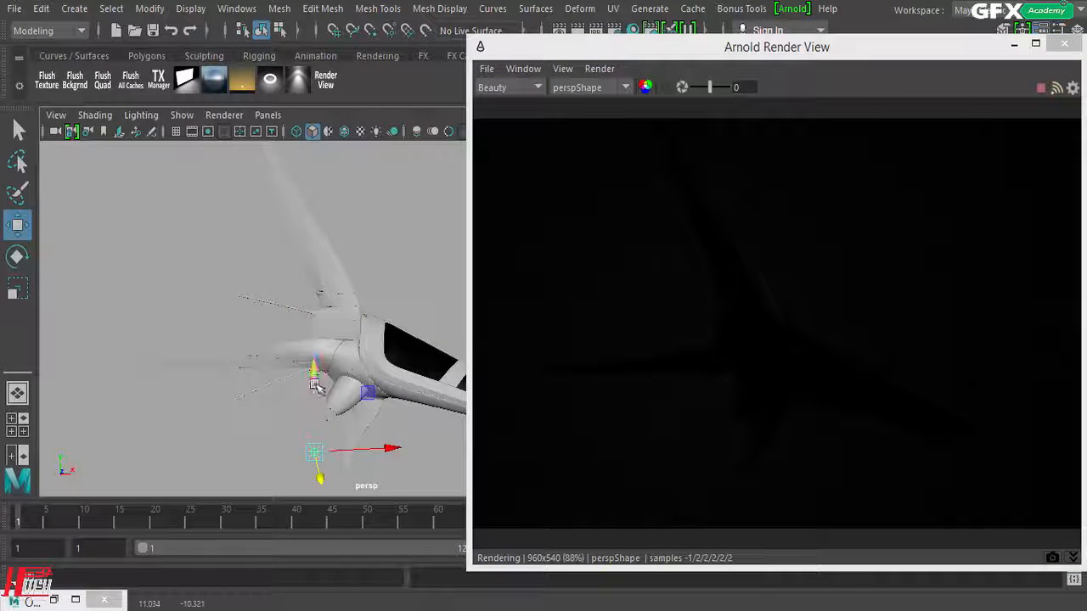
left_click_drag(314, 379, 316, 280)
left_click_drag(384, 365, 450, 374)
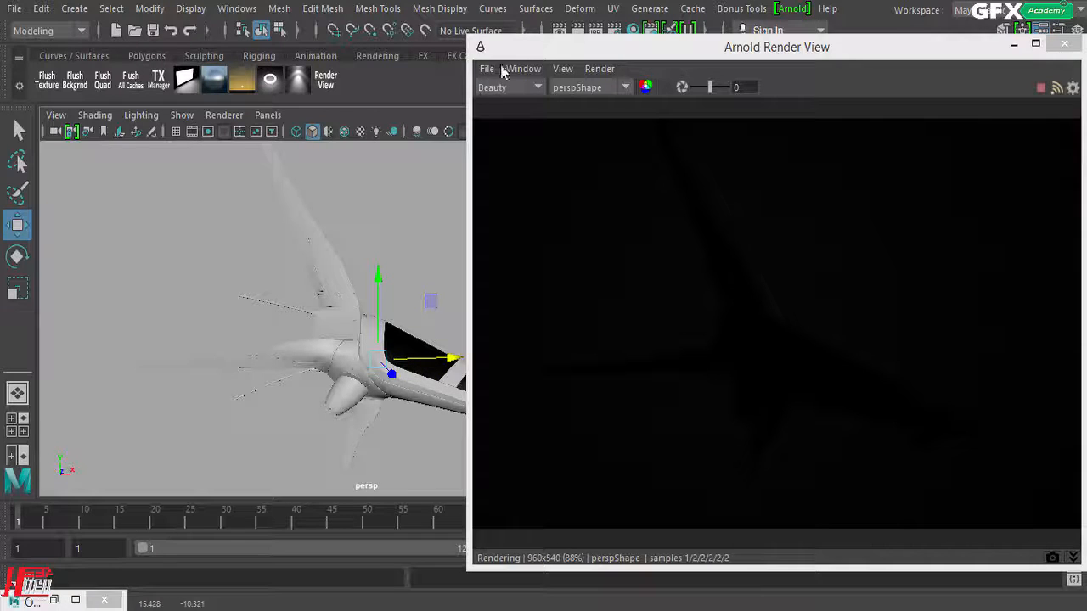
Step: Look through the selected point light in the viewport, with the render window moved out of the way
left_click_drag(520, 56, 632, 57)
left_click(268, 115)
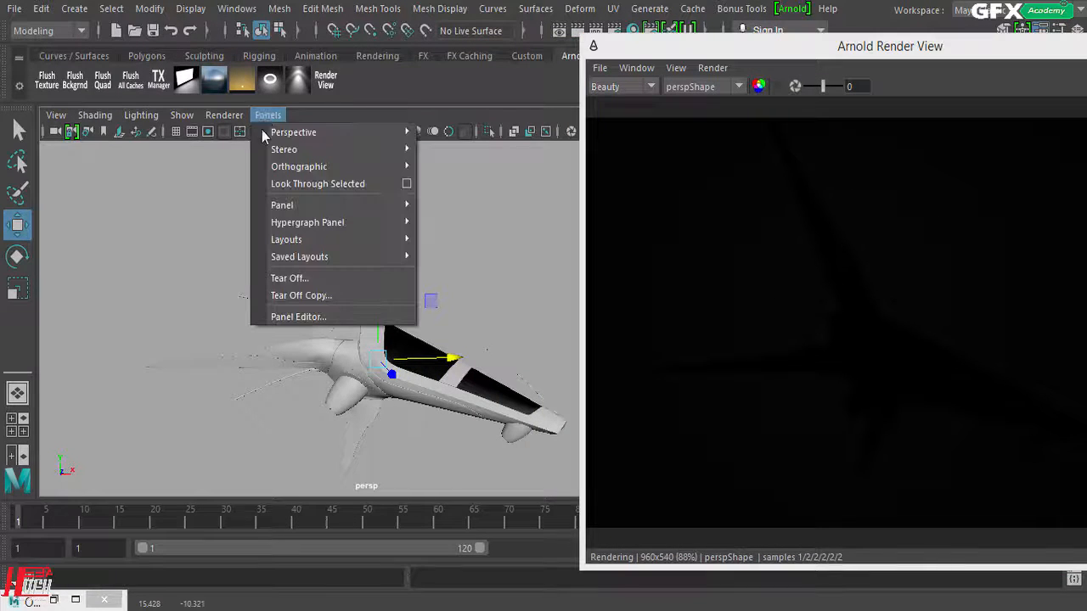
left_click(275, 189)
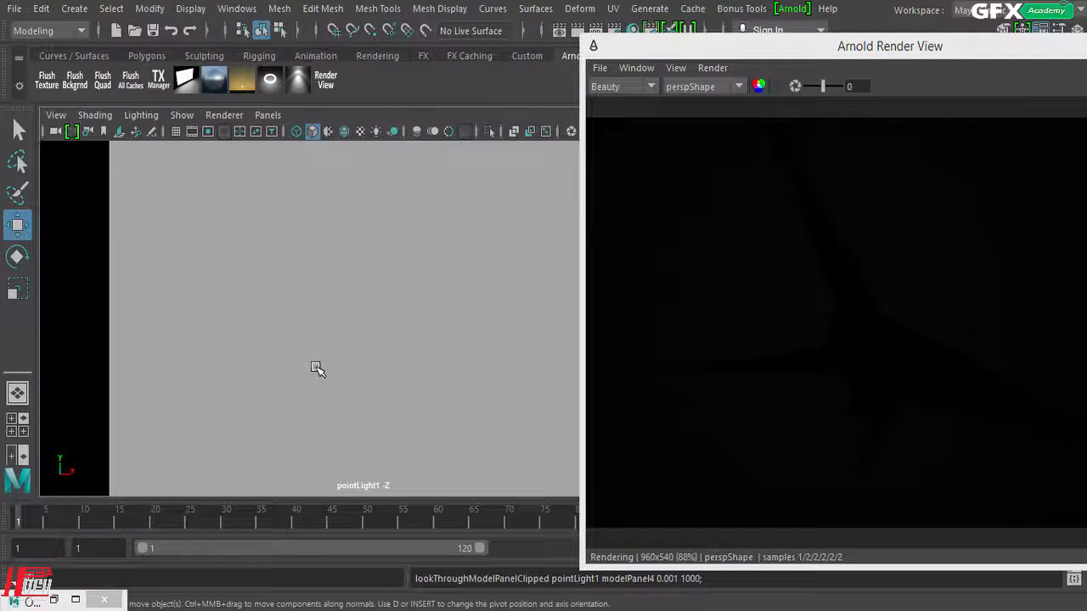
left_click_drag(685, 55, 899, 80)
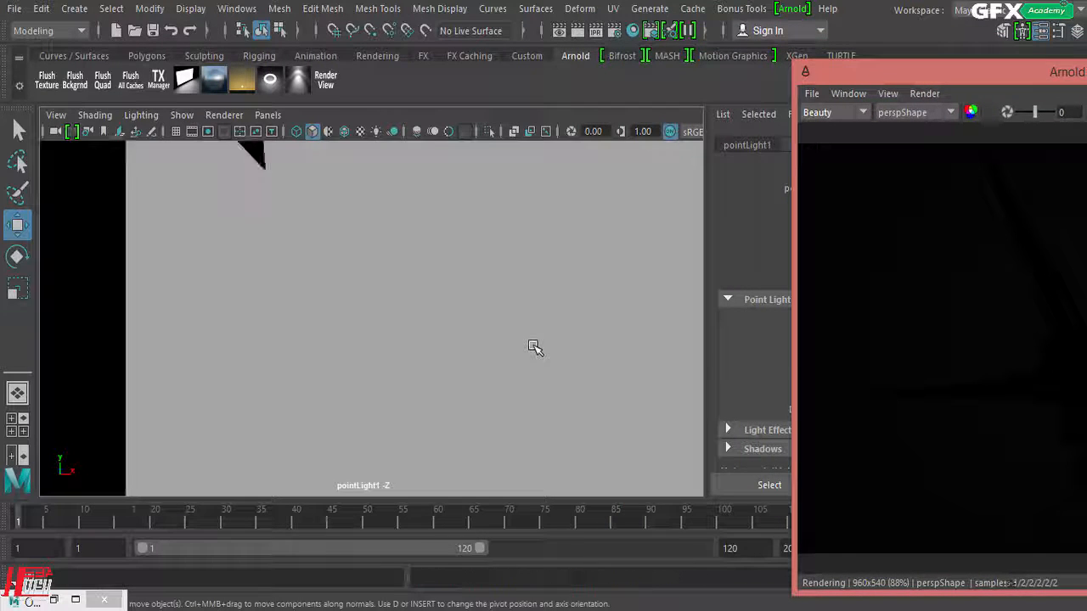
Step: Reposition the point light by navigating its view back and around until it faces the ship from the cockpit side
scroll(534, 347, "down", 6)
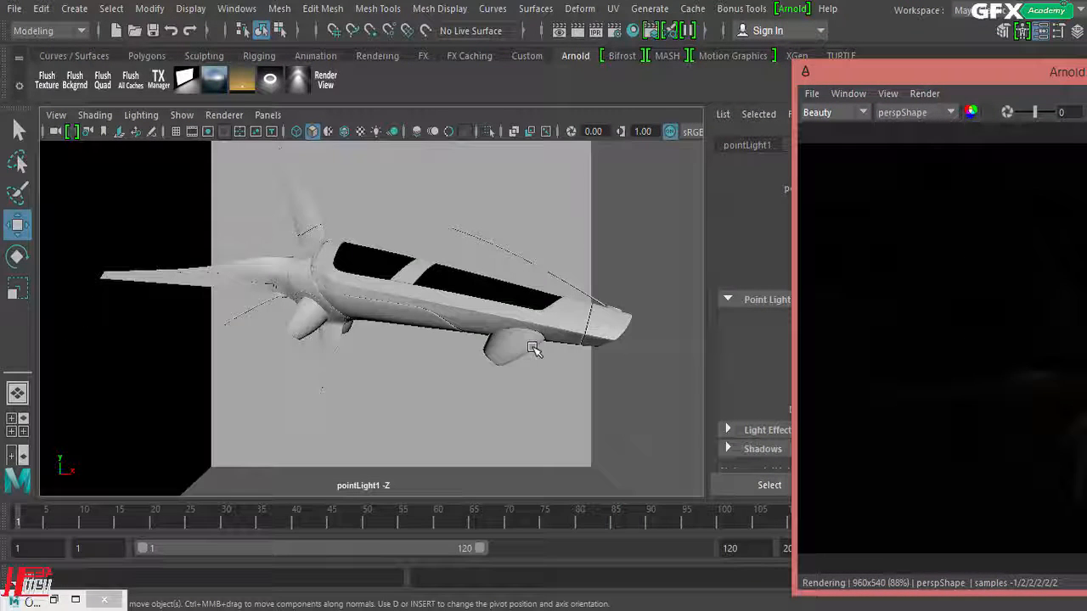
left_click_drag(379, 393, 450, 306, "alt")
left_click_drag(929, 72, 700, 56)
left_click_drag(303, 401, 228, 417, "alt")
left_click_drag(708, 66, 564, 45)
left_click(267, 114)
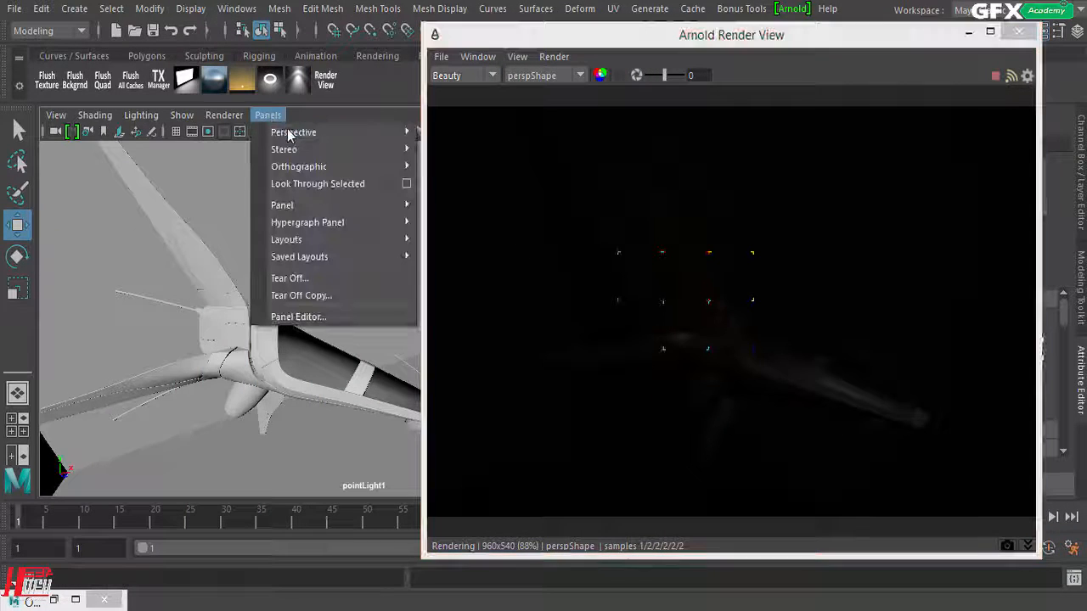
left_click(535, 54)
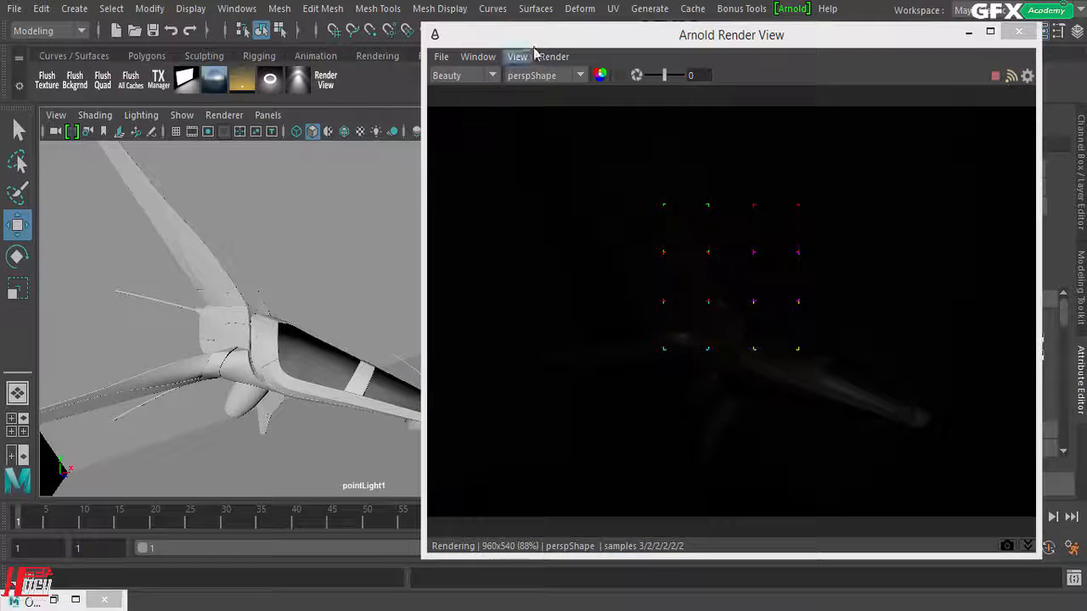
Step: Test the point light's intensity at 15 and 80, then set it back to 1
left_click_drag(532, 38, 207, 18)
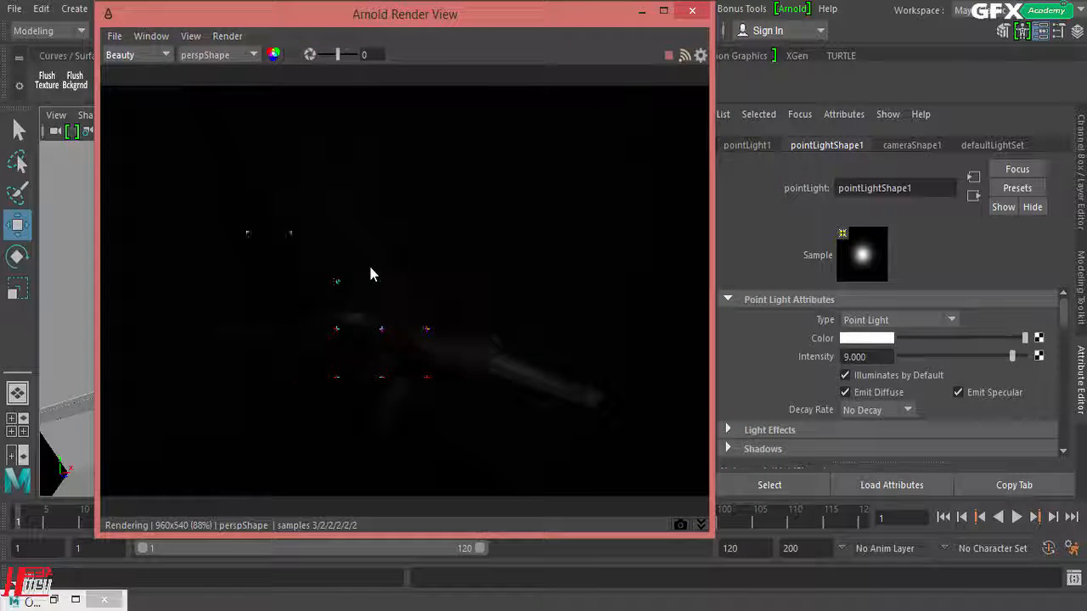
double_click(856, 356)
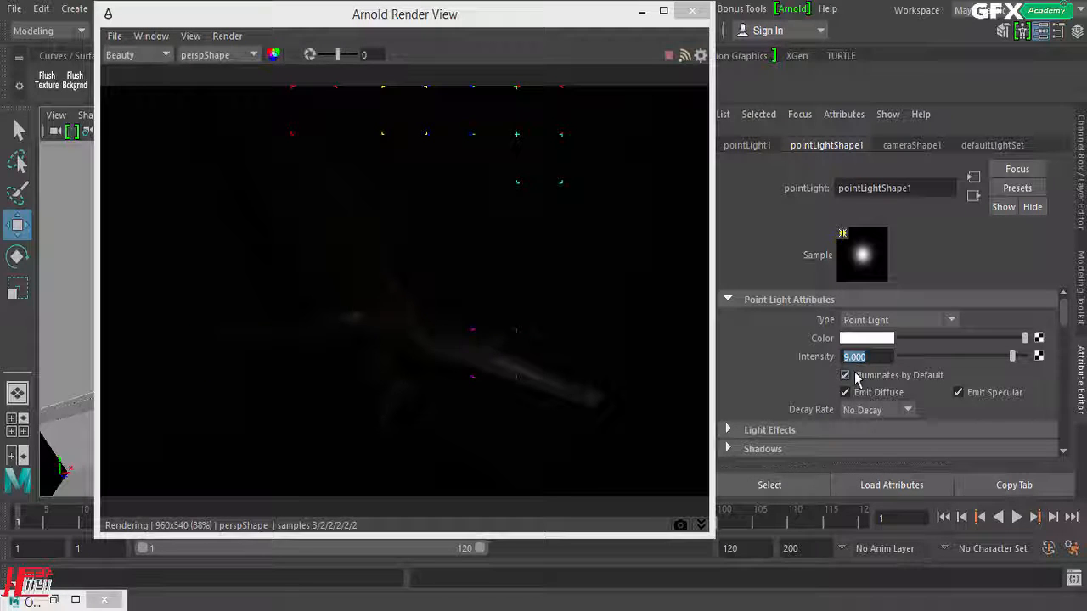
type("15")
key("Return")
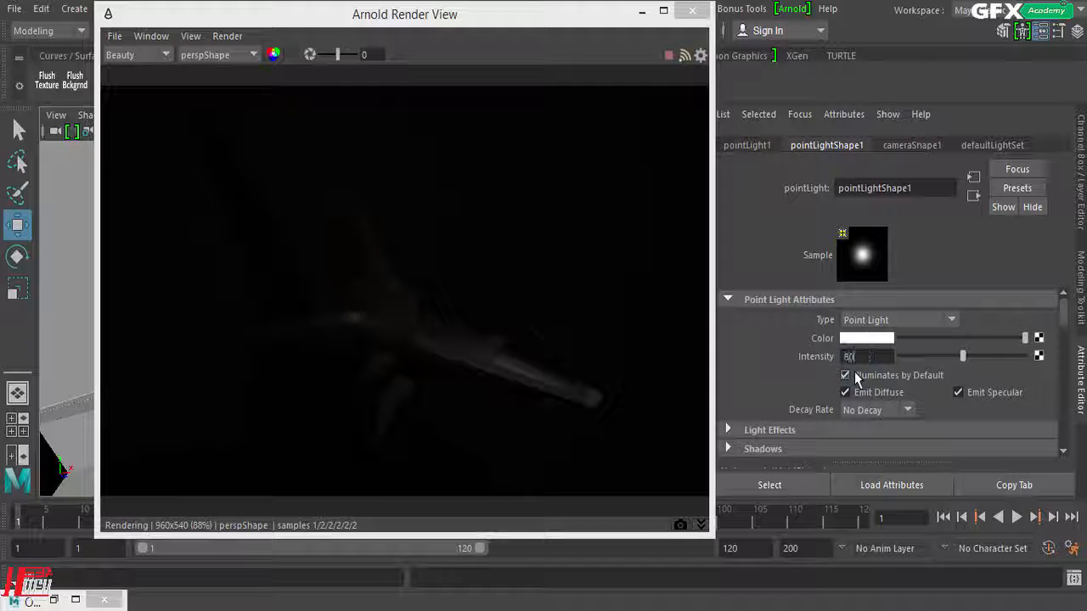
type("80")
key("Return")
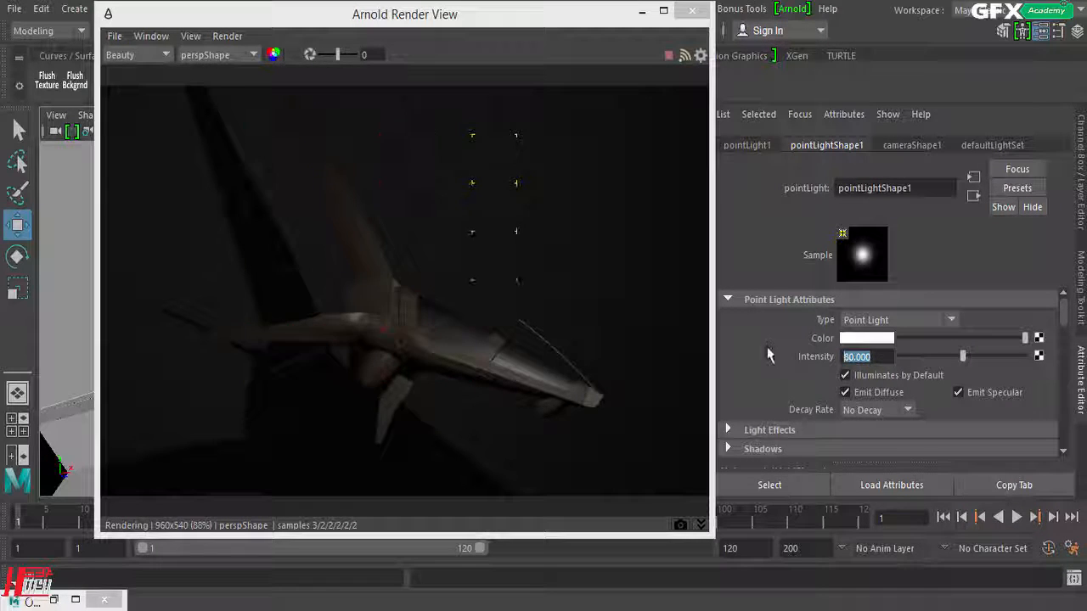
type("1")
key("Return")
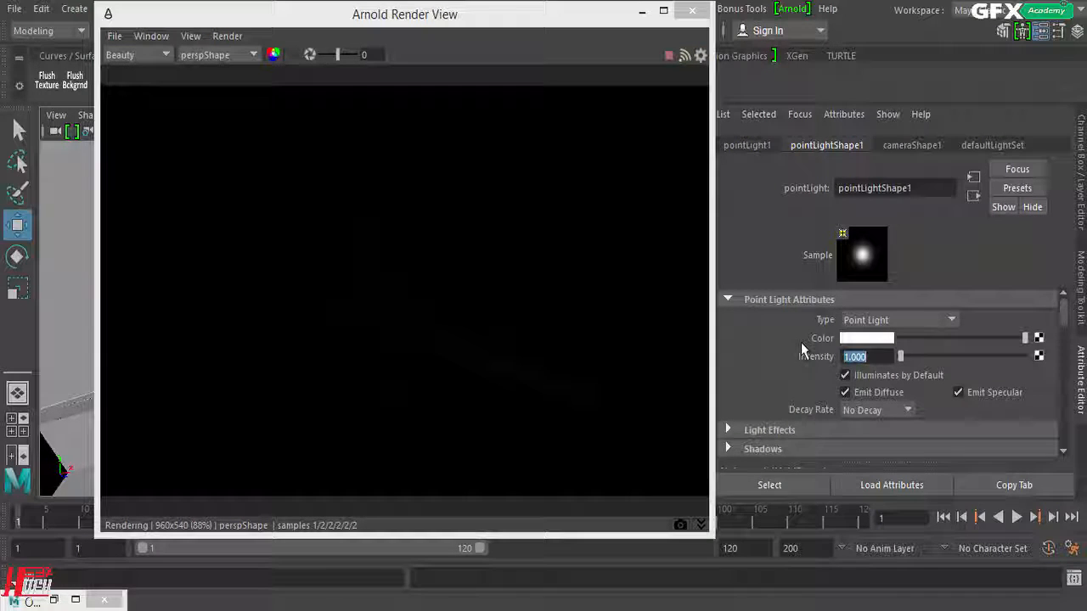
Step: Move the render window aside, expand the point light's Arnold attributes and set Exposure to 8
left_click_drag(597, 16, 526, 17)
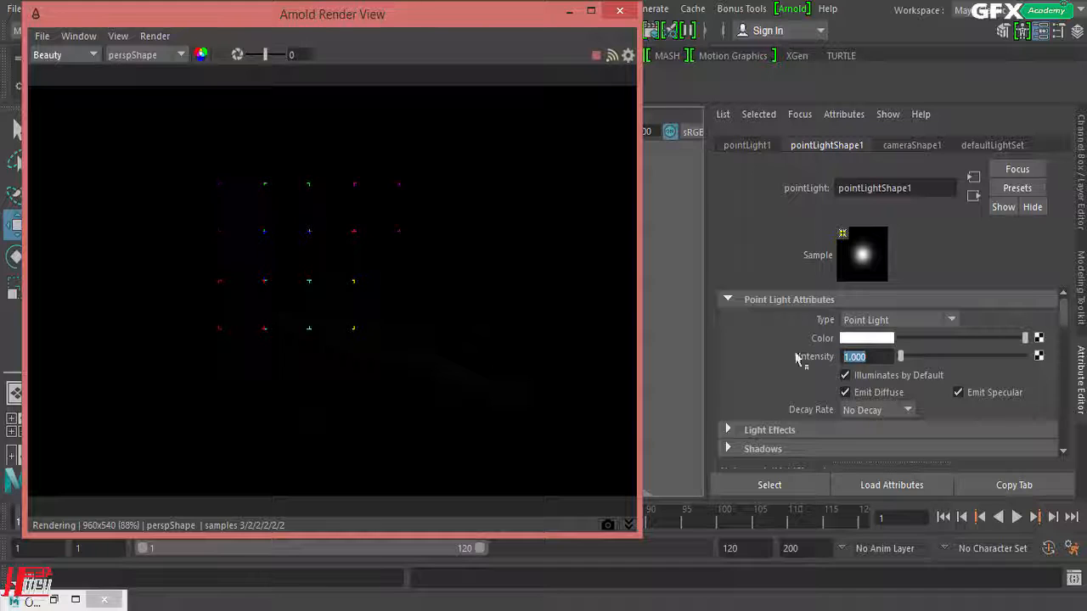
scroll(795, 357, "down", 3)
left_click(728, 384)
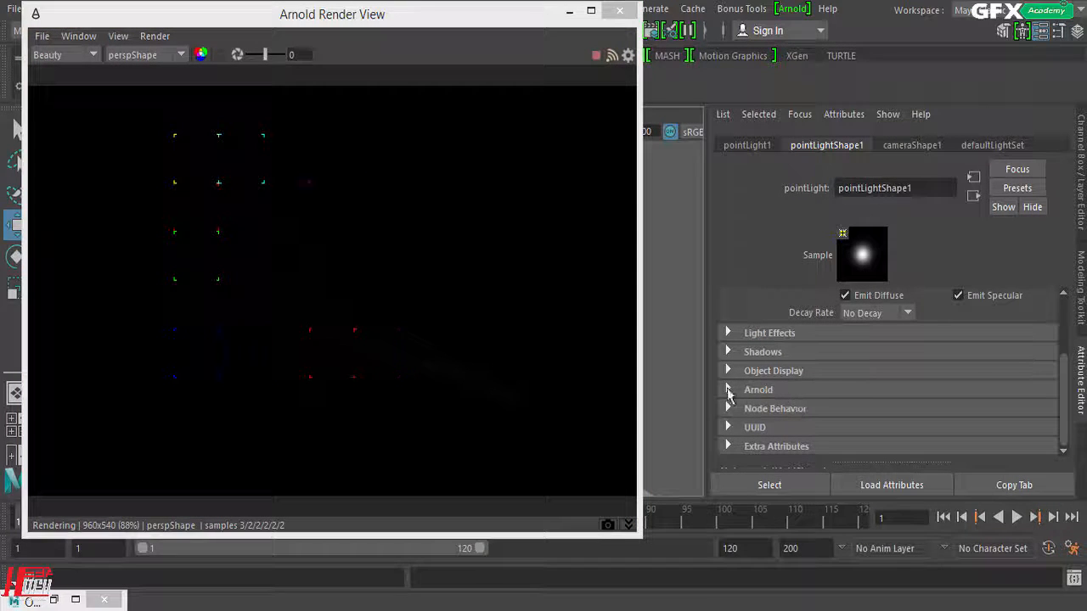
left_click(729, 391)
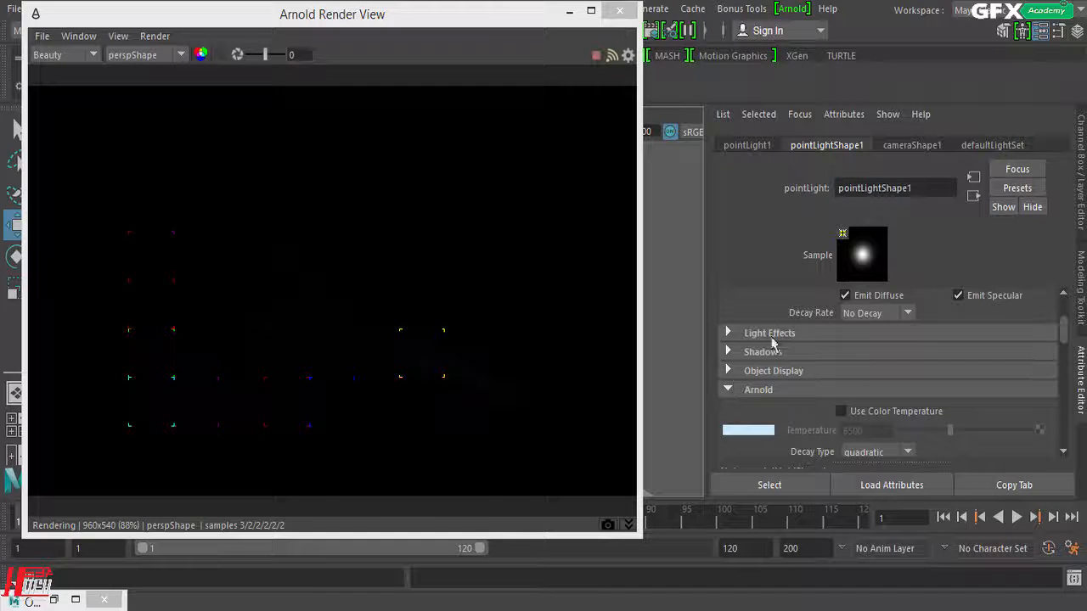
scroll(783, 314, "down", 2)
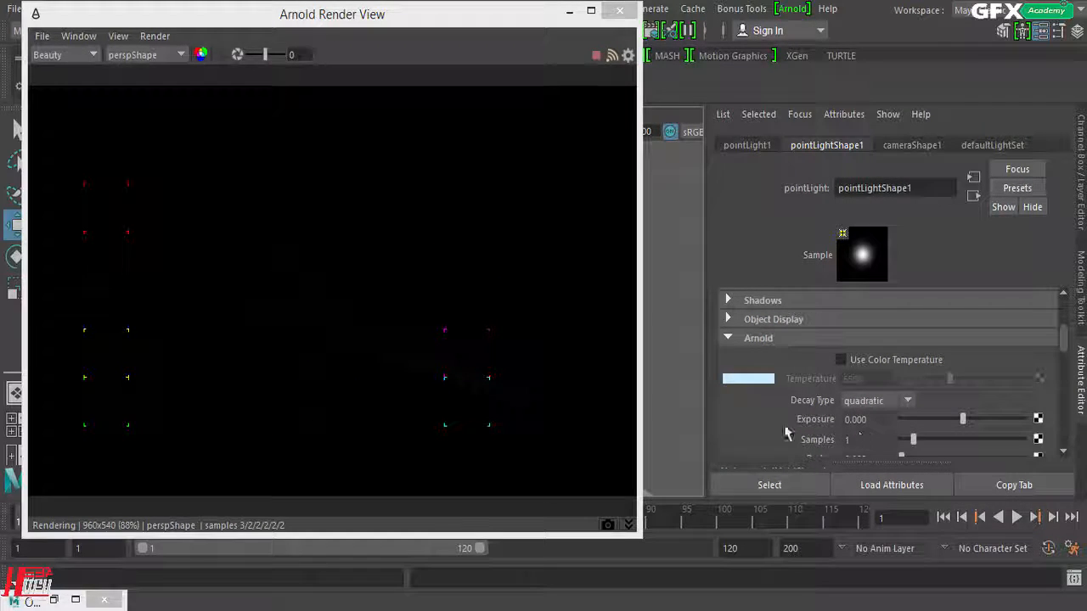
scroll(849, 382, "up", 3)
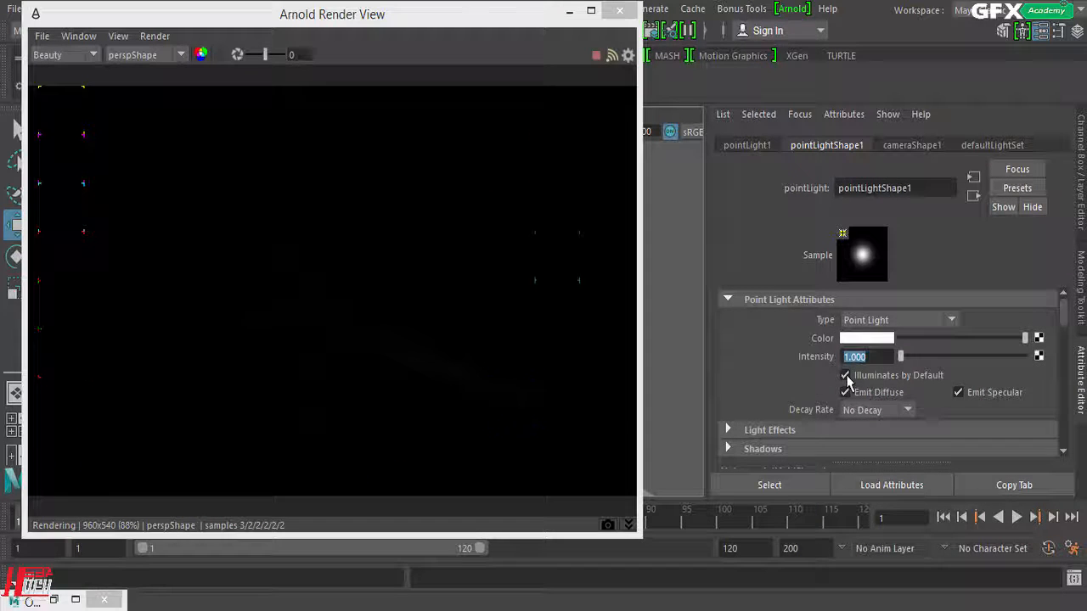
scroll(902, 412, "down", 2)
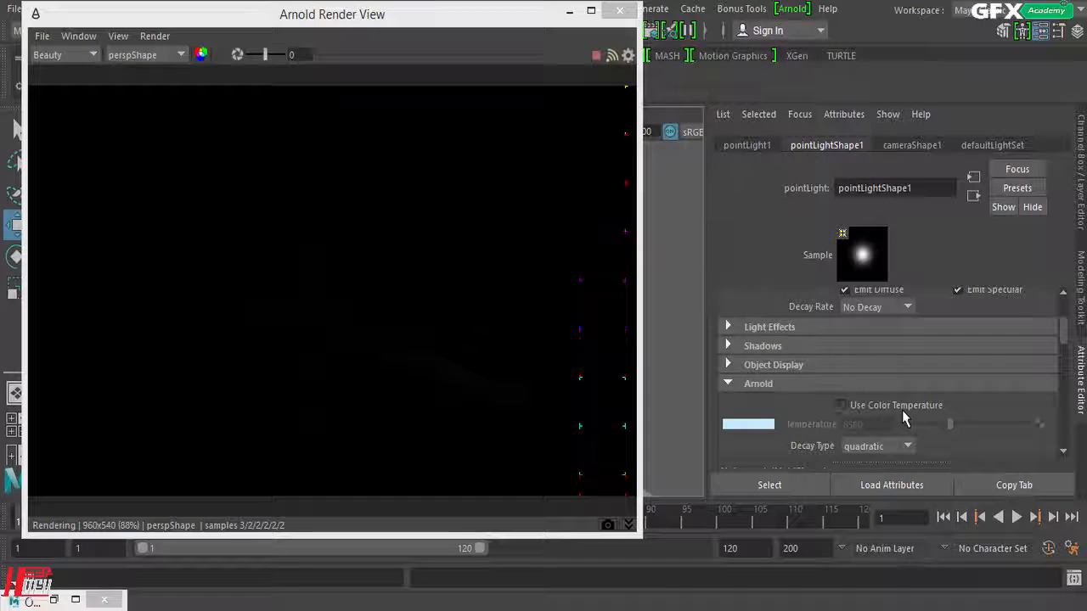
scroll(902, 411, "down", 2)
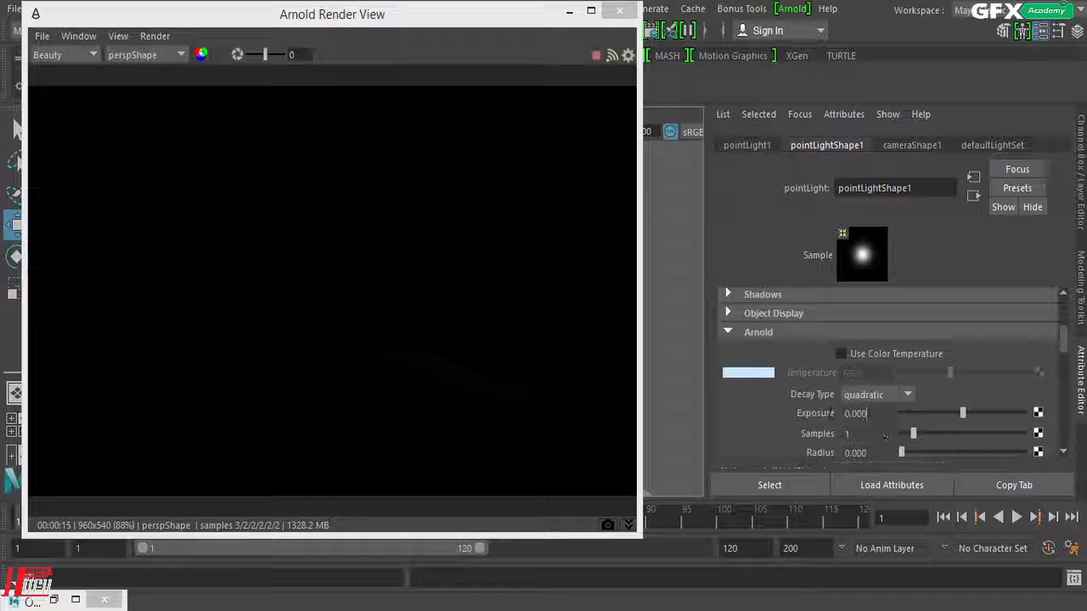
left_click_drag(833, 413, 751, 413)
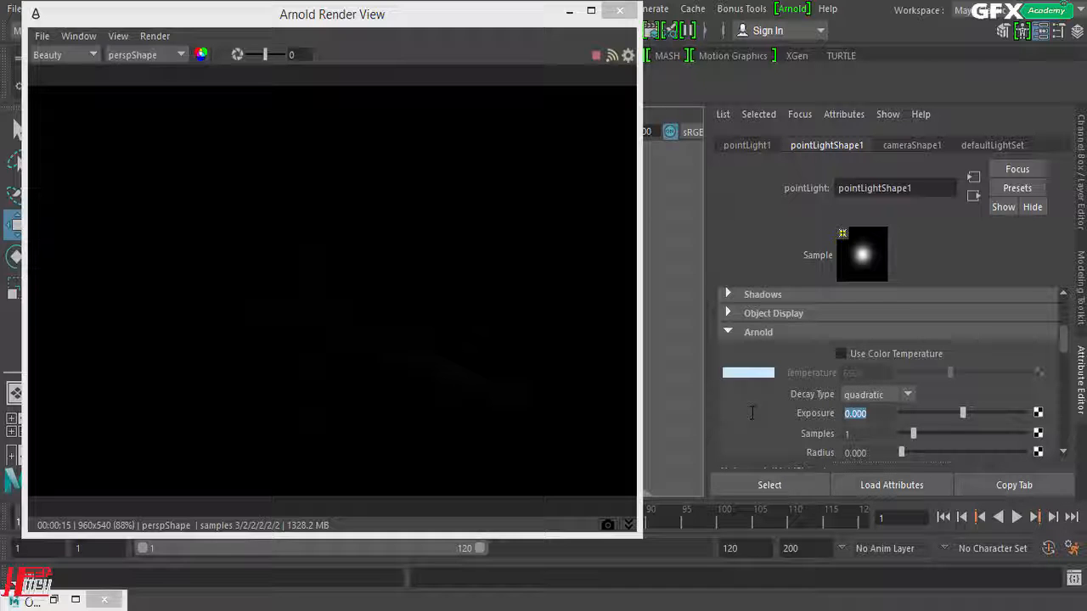
type("8")
key("Return")
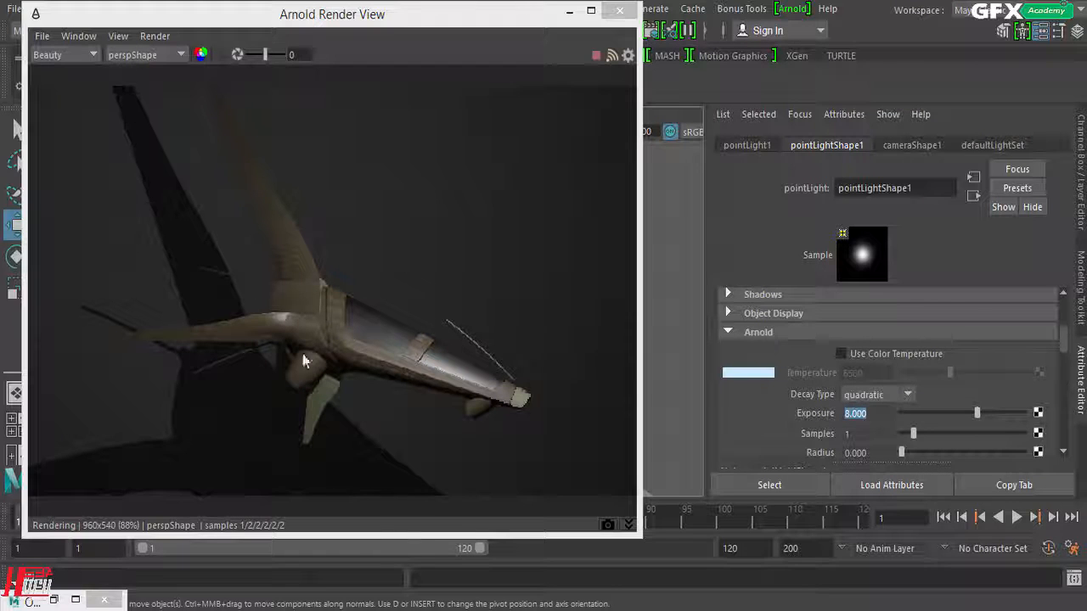
Step: Review the point light's intensity and Arnold attributes, and set the Exposure to 10
scroll(849, 429, "up", 2)
scroll(849, 429, "up", 4)
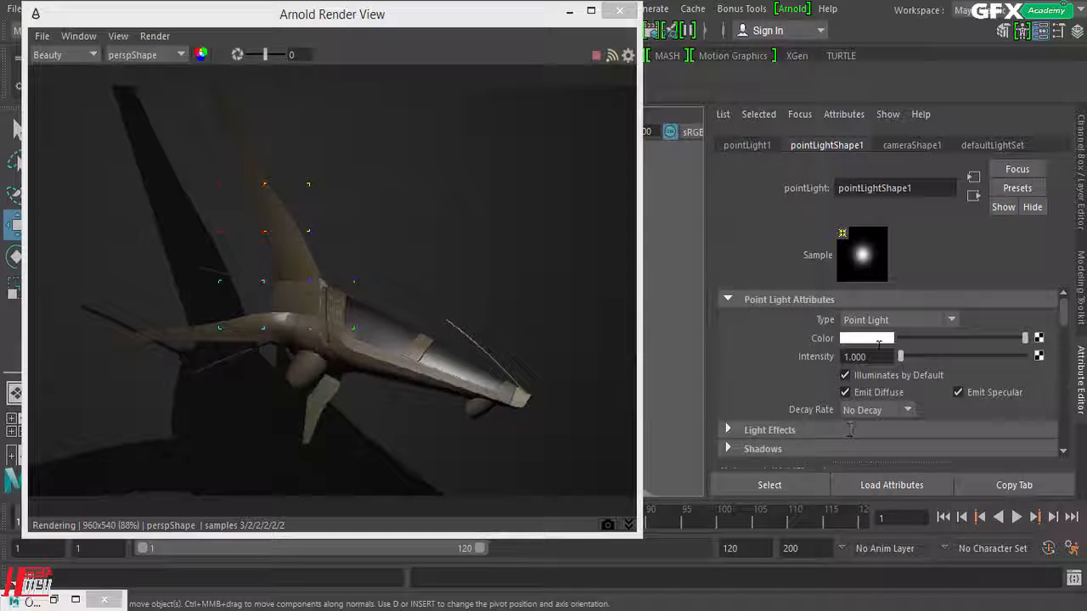
scroll(791, 357, "down", 4)
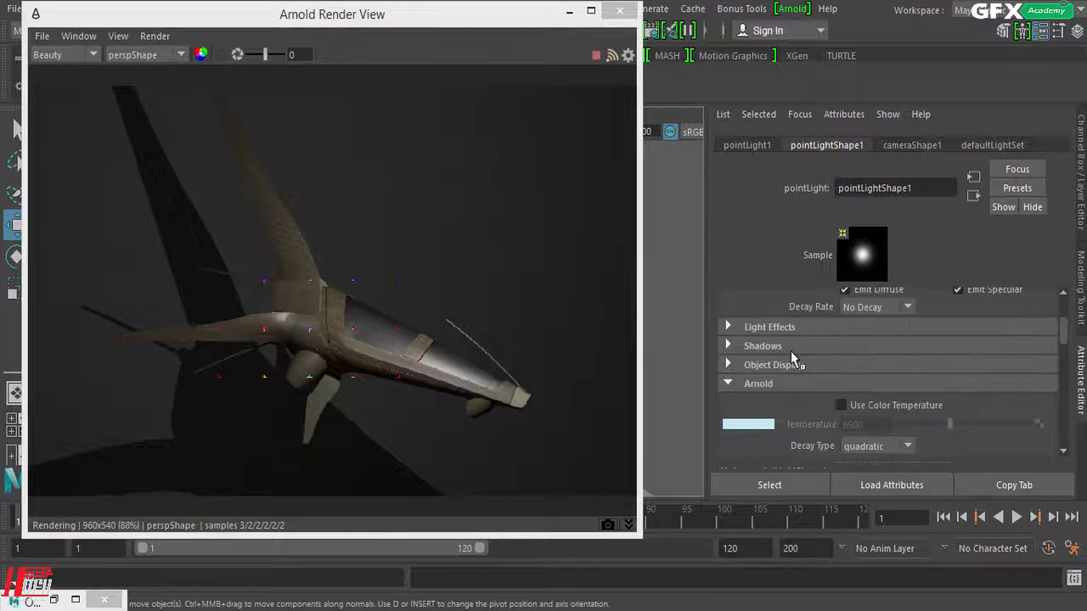
scroll(792, 361, "down", 4)
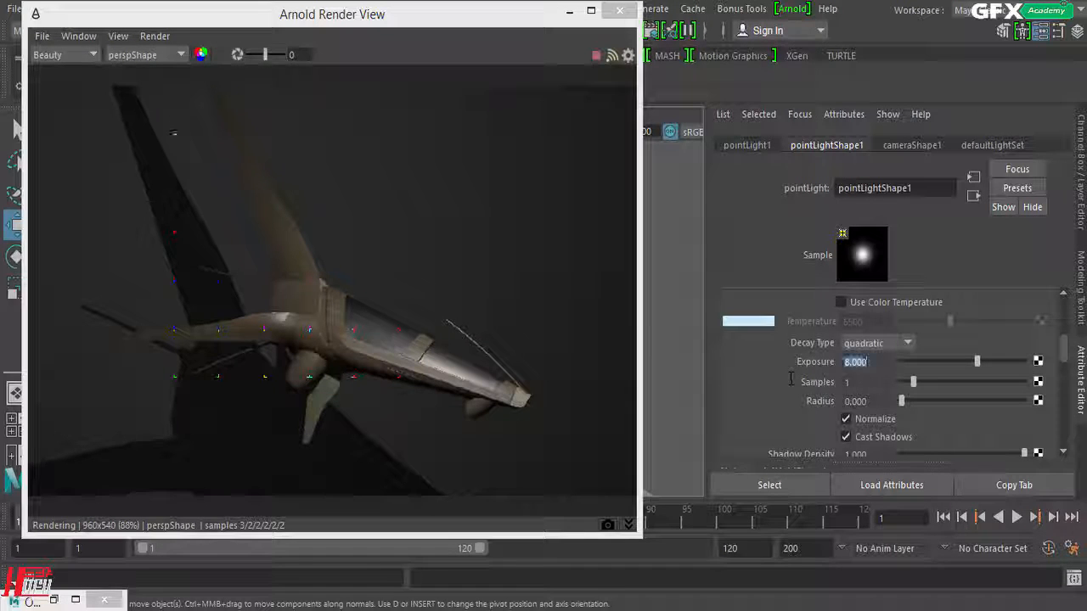
scroll(789, 384, "up", 2)
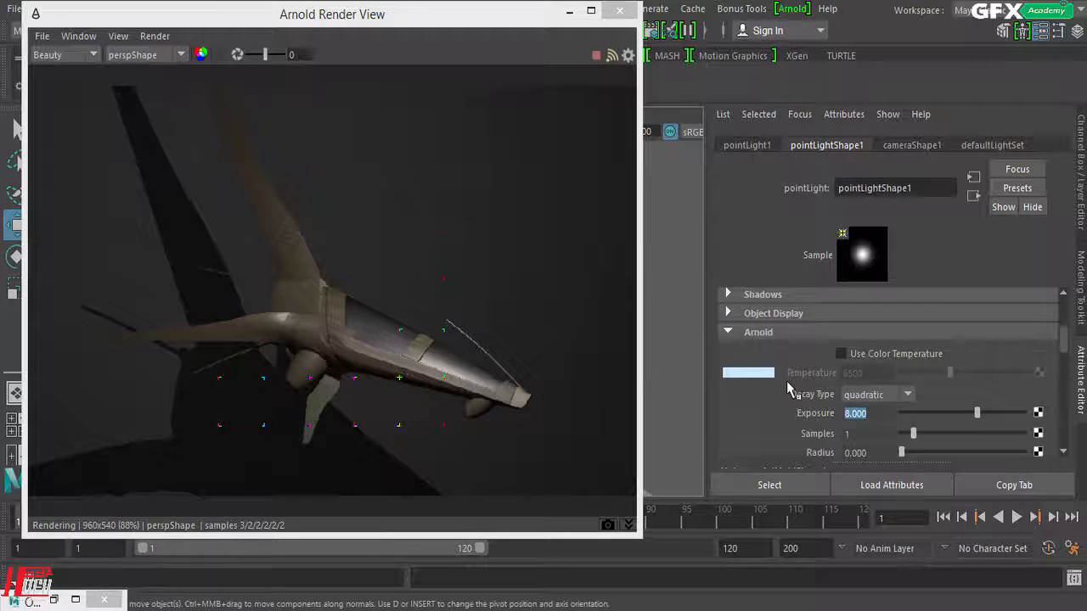
type("10")
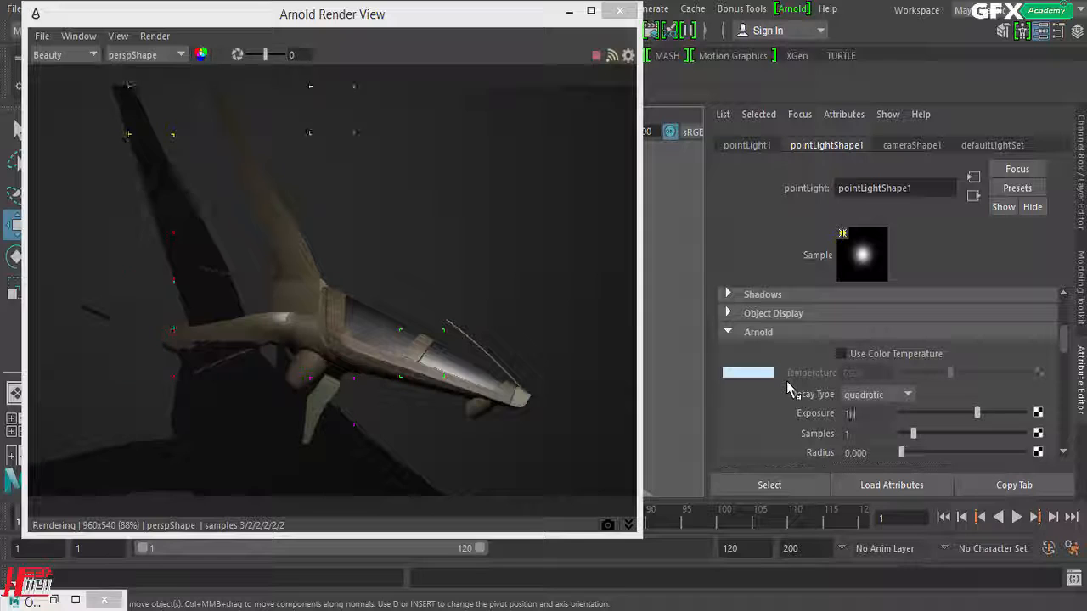
key("Return")
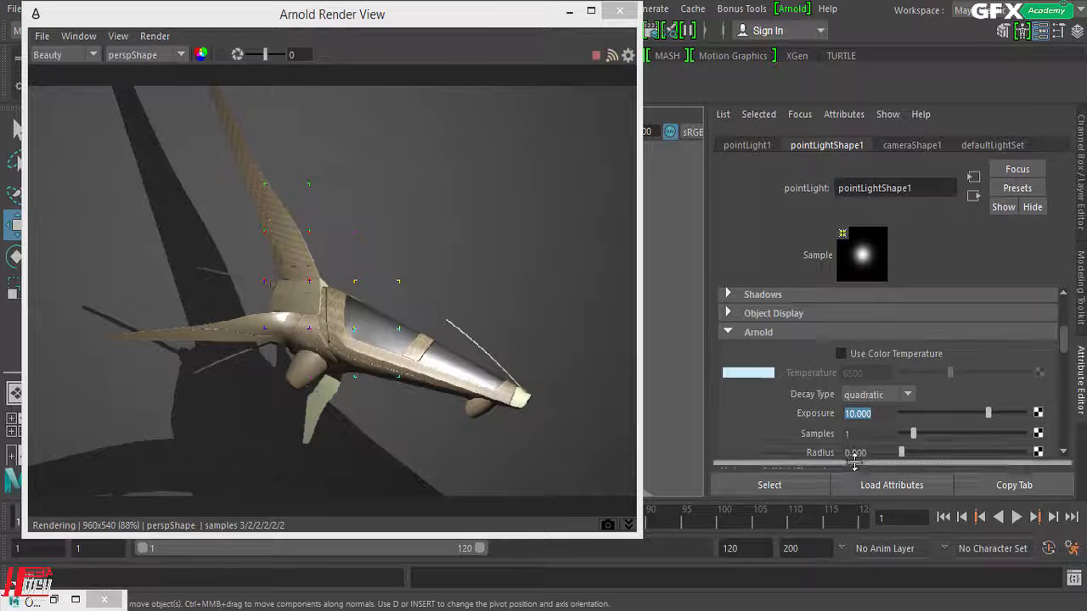
Step: Compare the light's Intensity and Exposure settings, and switch to Calculator to clear its previous result
scroll(824, 417, "up", 4)
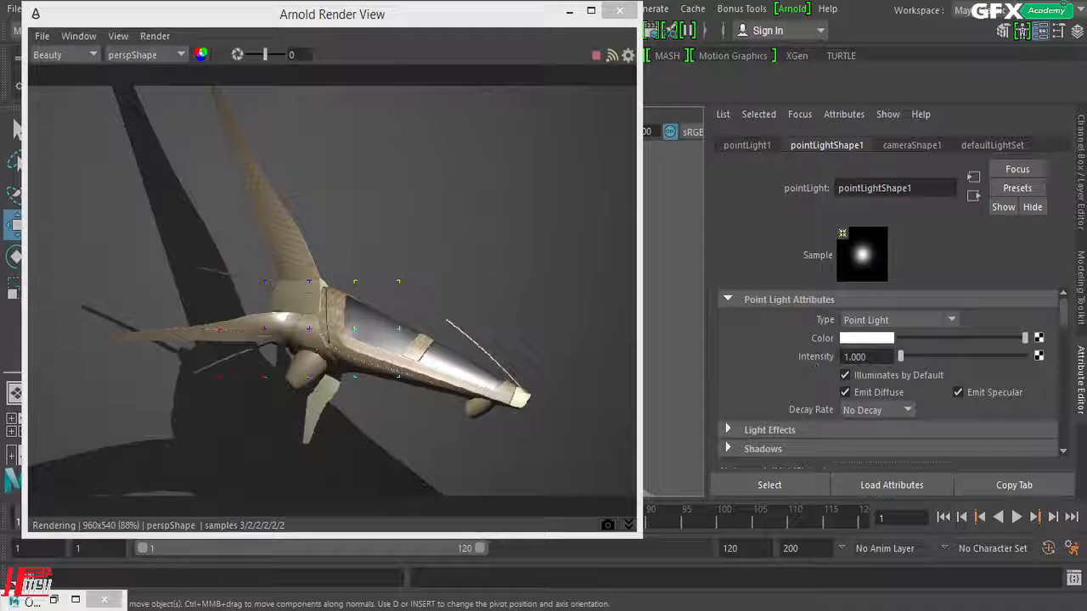
scroll(773, 350, "down", 5)
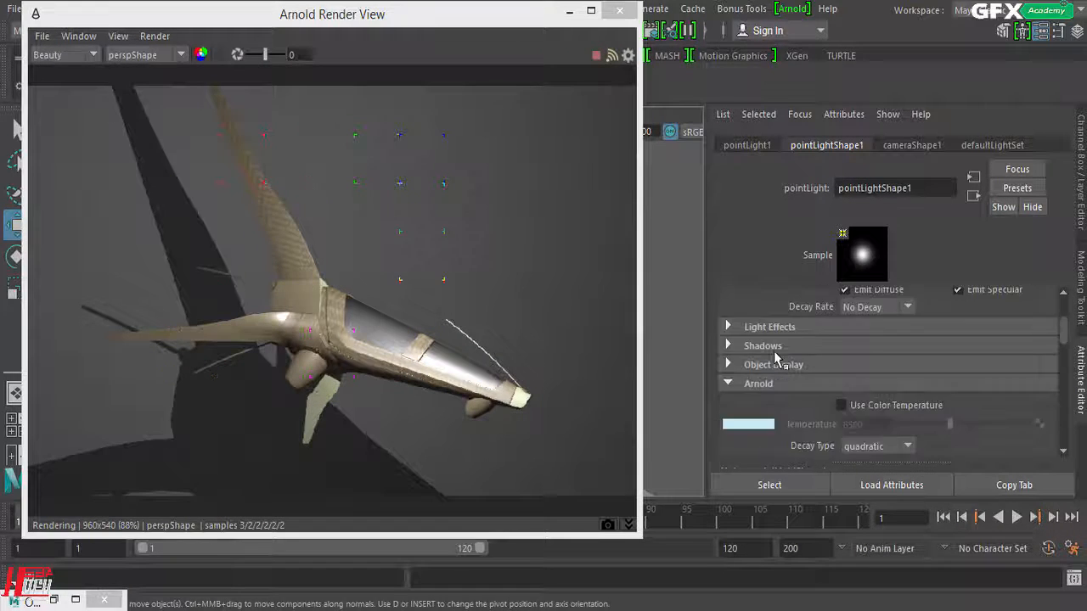
double_click(874, 411)
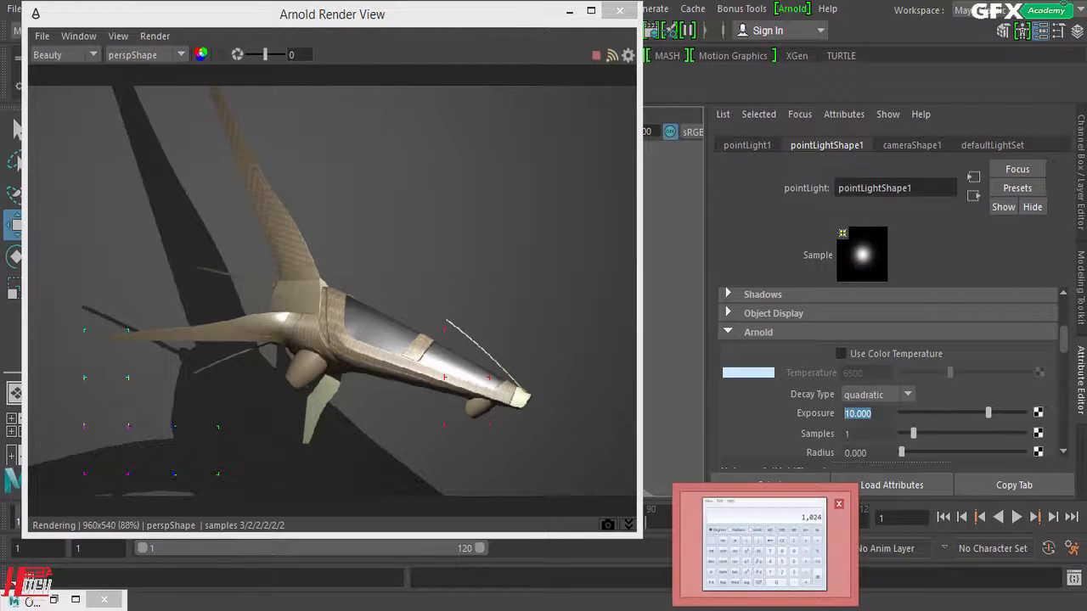
left_click(765, 608)
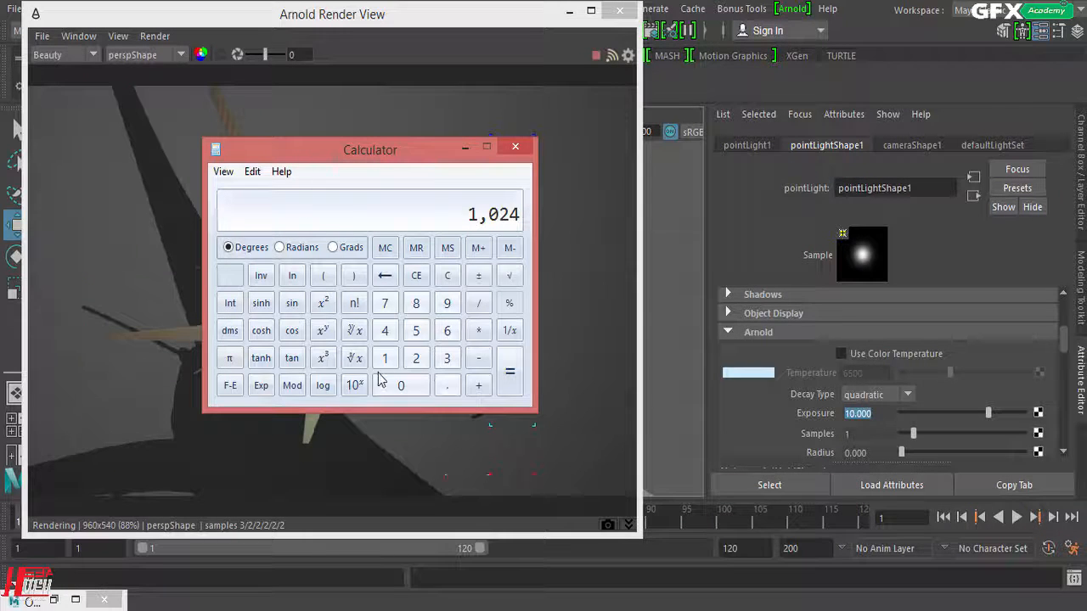
left_click(448, 275)
Step: Test the point light's Arnold Exposure at 12, 11 and 9 in the live render
left_click(737, 416)
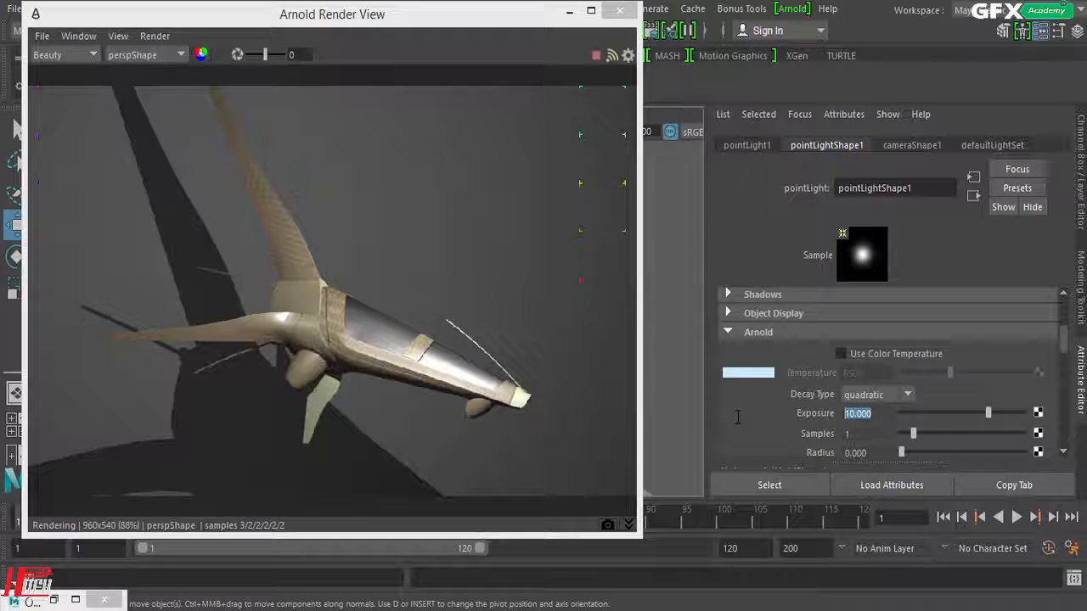
type("12")
key("Return")
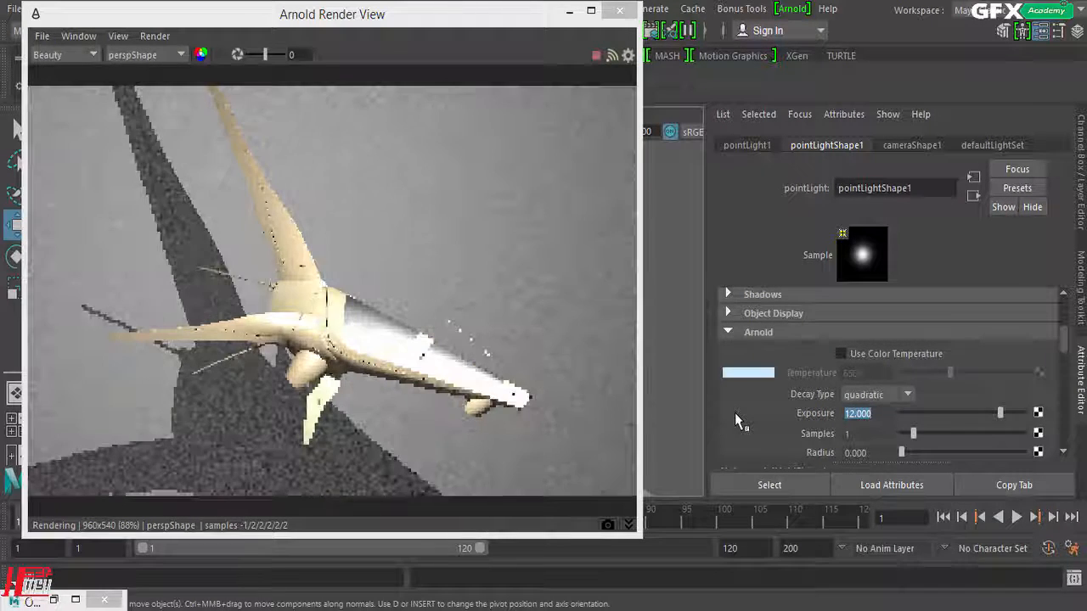
type("11")
key("Return")
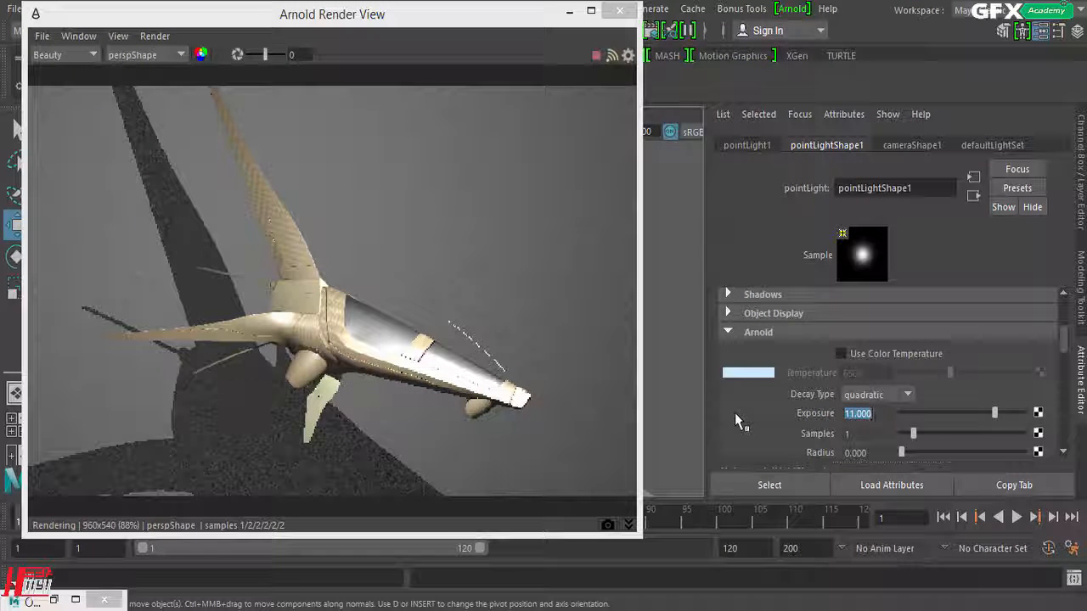
type("9")
key("Return")
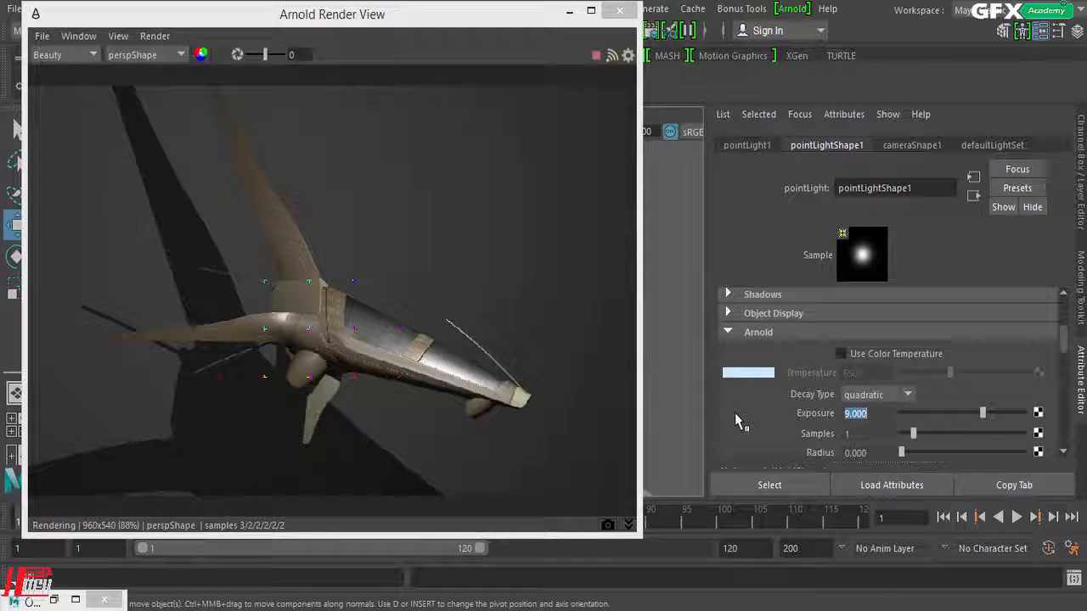
Step: Try Arnold Exposure values of 9.5, 10 and 11 on the point light
type("9.5")
key("Return")
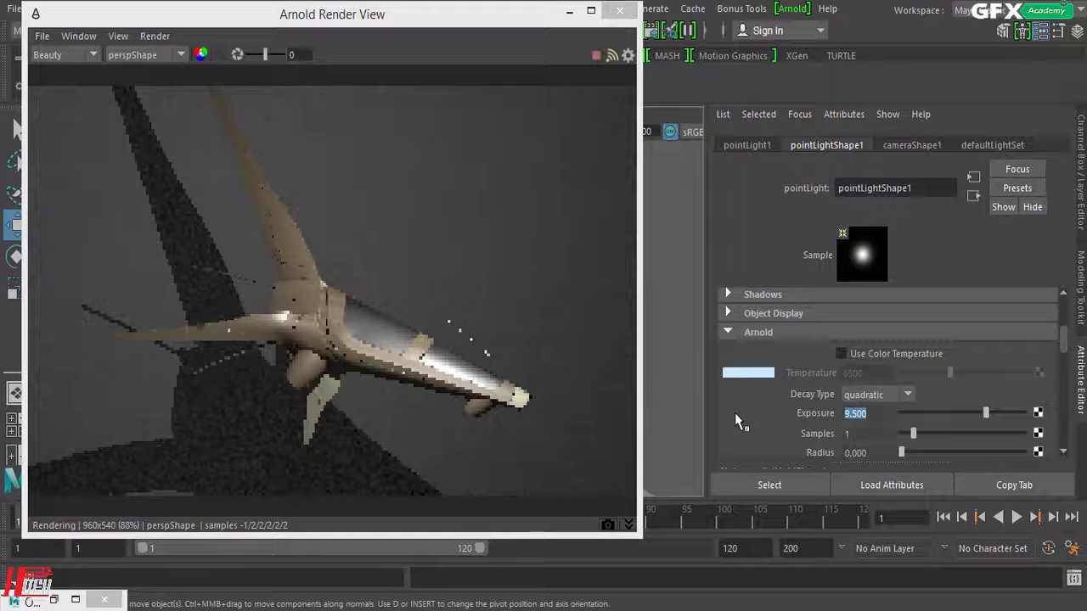
type("10")
key("Return")
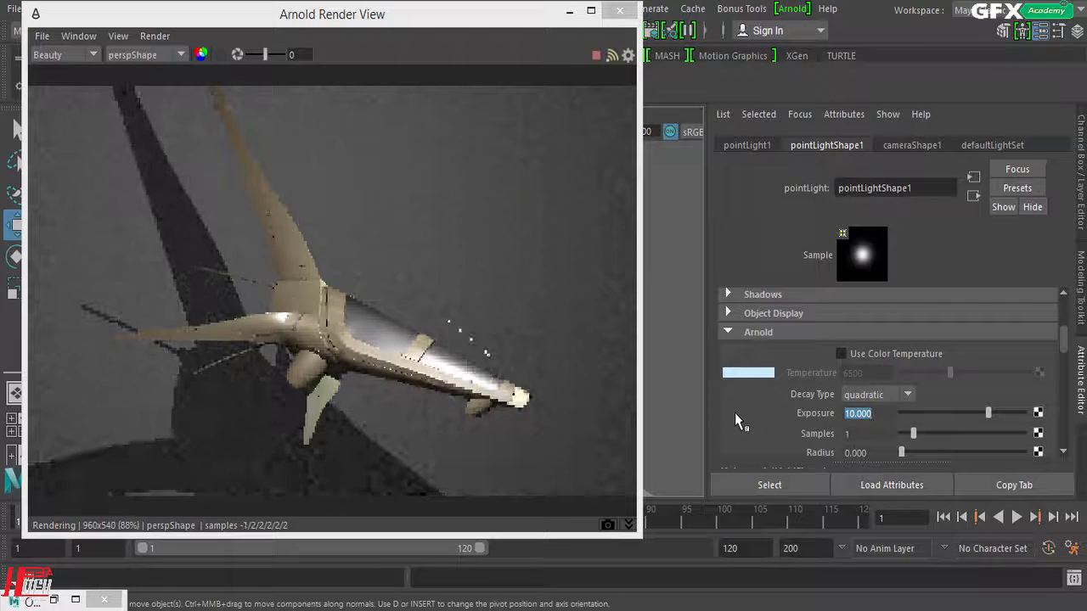
type("11")
key("Return")
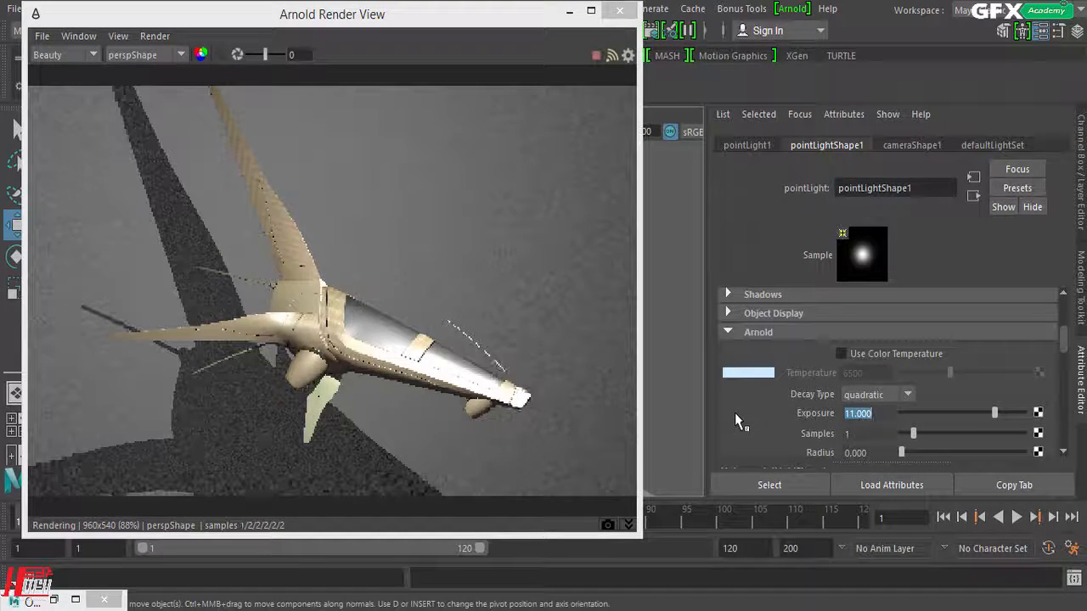
Step: Set the point light's Exposure to 9, store a snapshot of the render and collapse the snapshot strip
type("9")
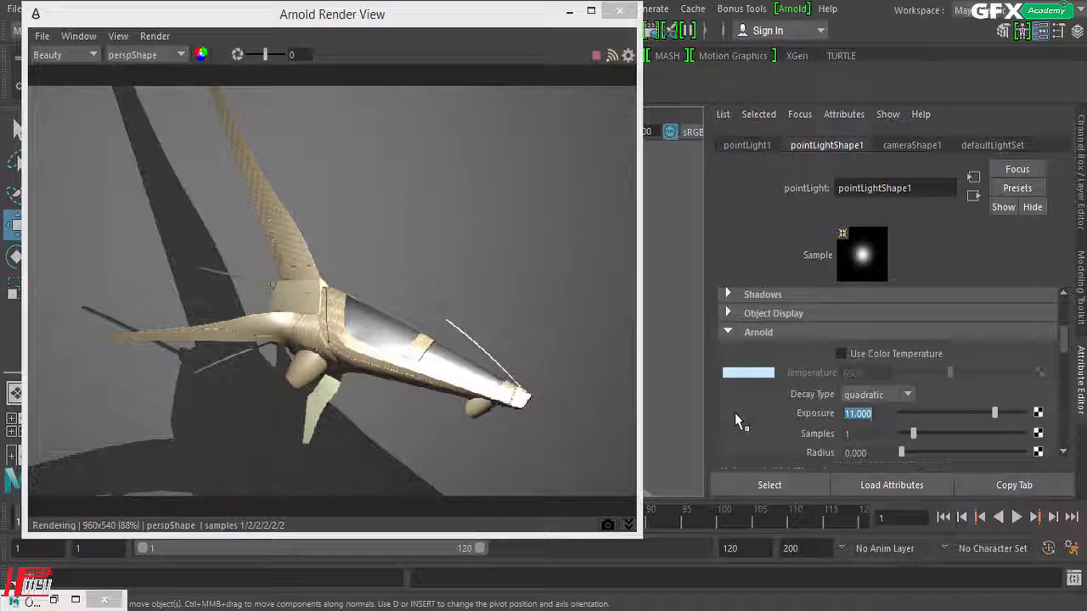
key("Return")
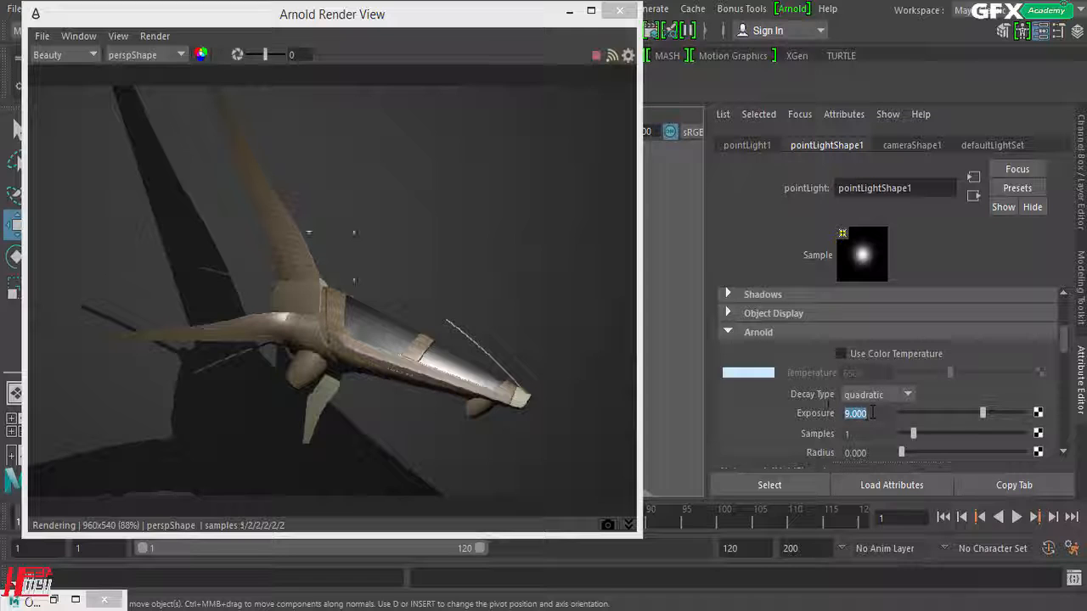
left_click(609, 526)
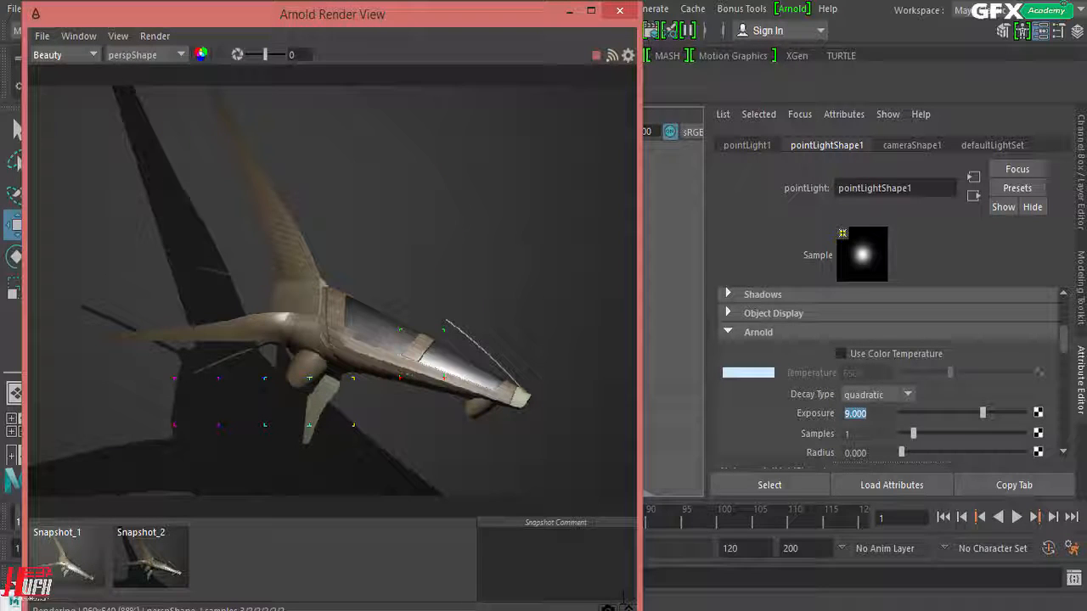
left_click(628, 607)
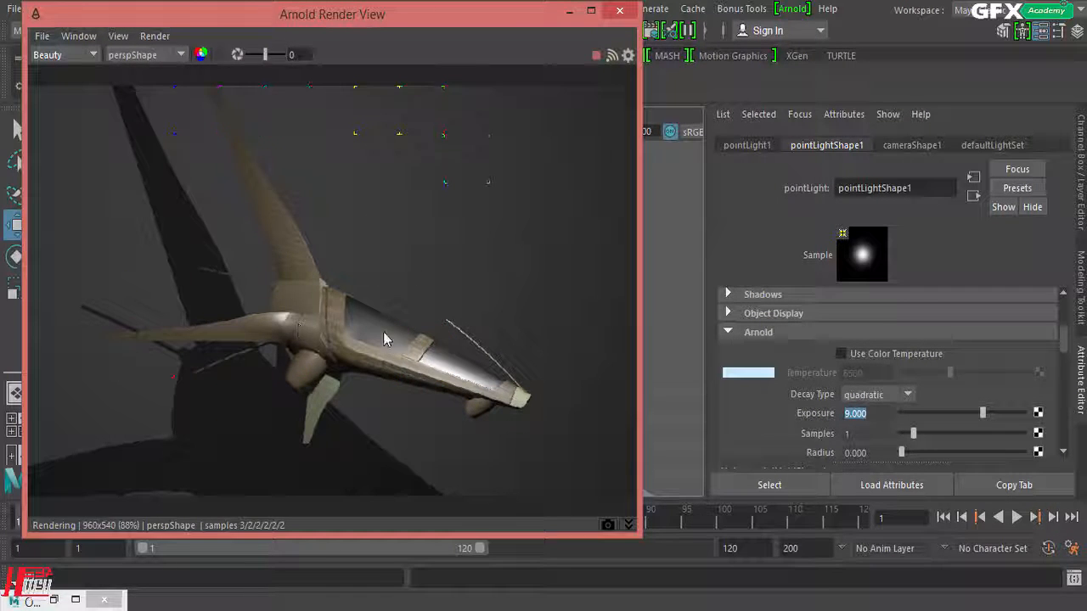
Step: Compare the light's Intensity and Exposure settings, and calculate 2 to the power of 9 in Calculator
scroll(859, 384, "up", 5)
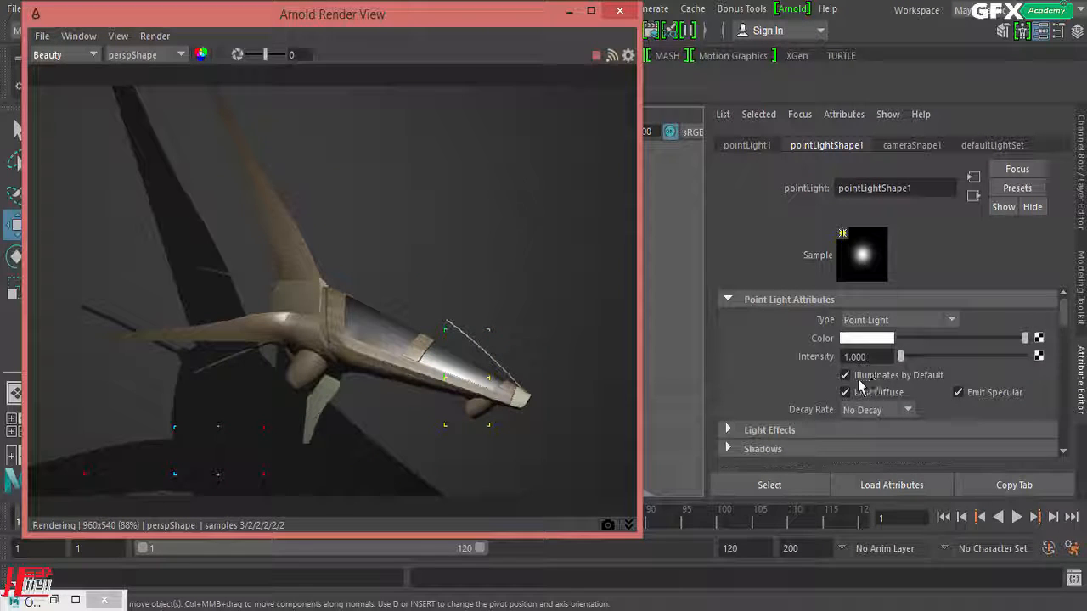
scroll(859, 386, "down", 5)
double_click(855, 414)
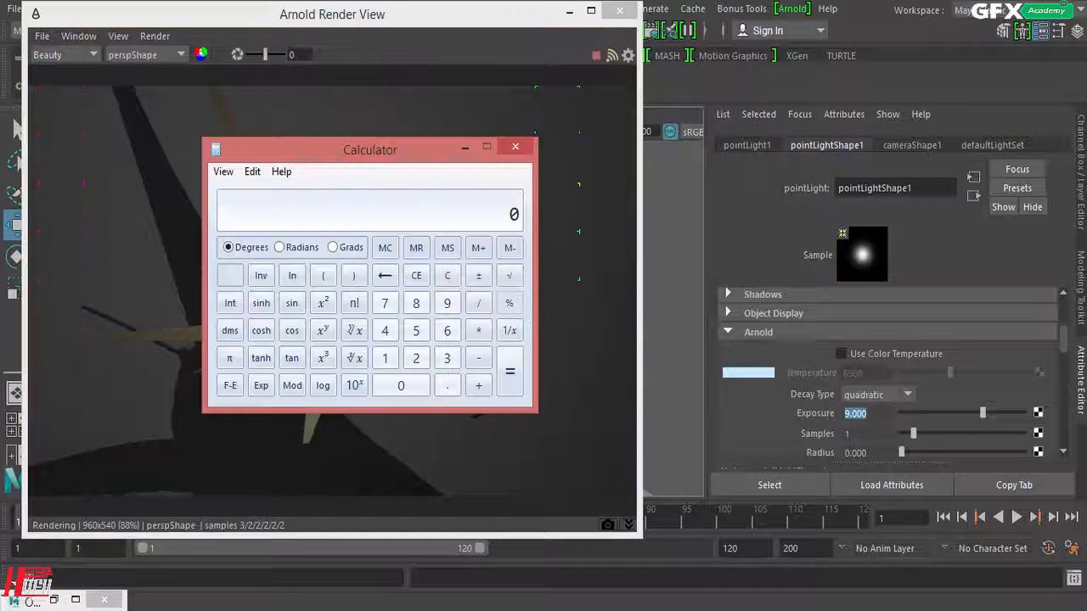
left_click(417, 360)
left_click(447, 384)
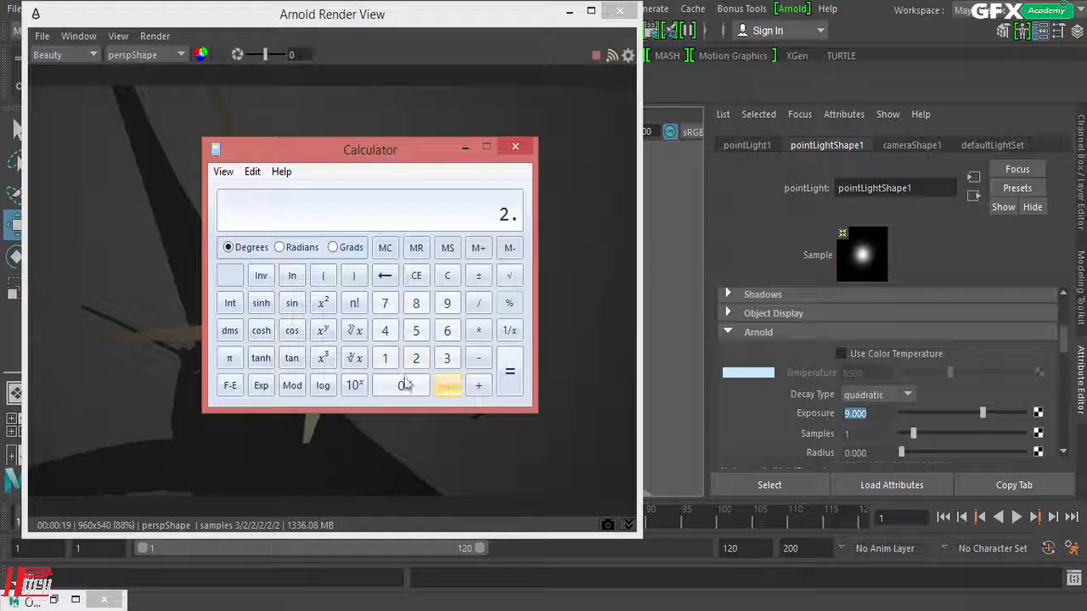
left_click(323, 331)
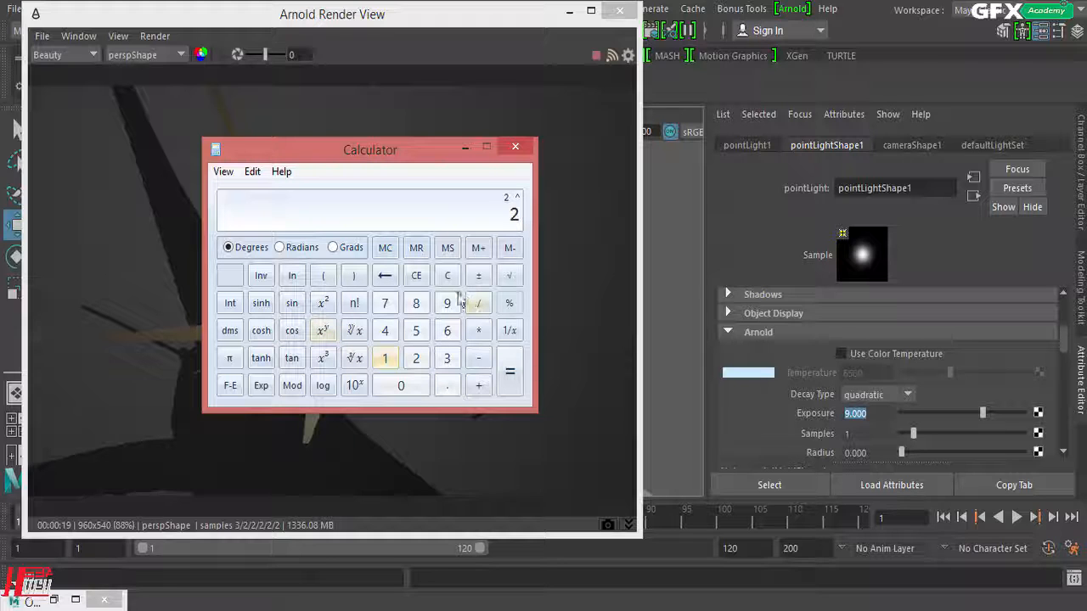
left_click(448, 303)
left_click(510, 382)
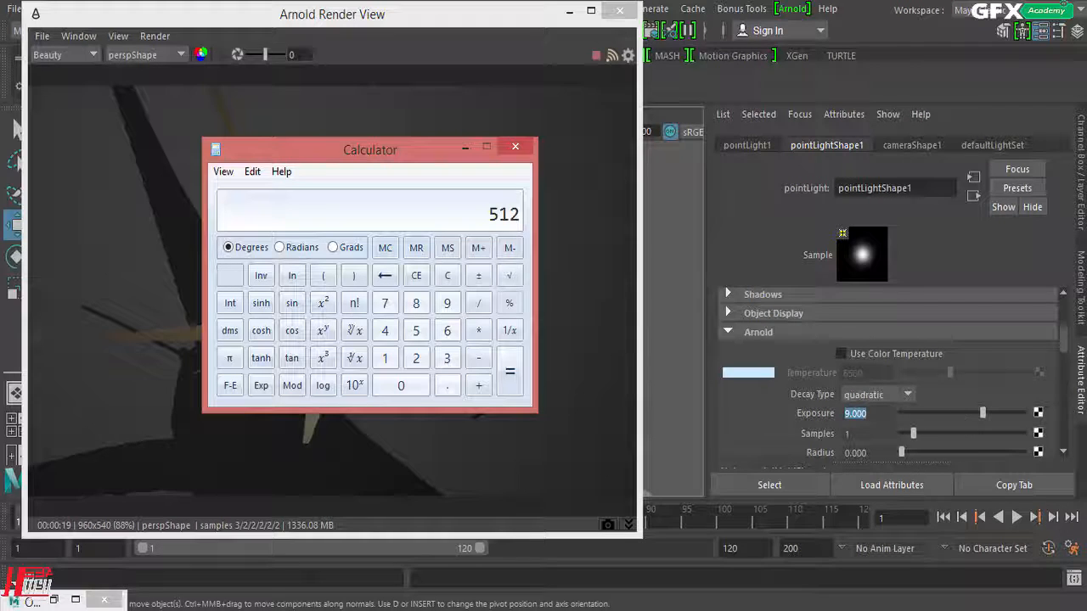
Step: Minimize Calculator and set the point light's Arnold Exposure to 0
left_click_drag(433, 158, 231, 180)
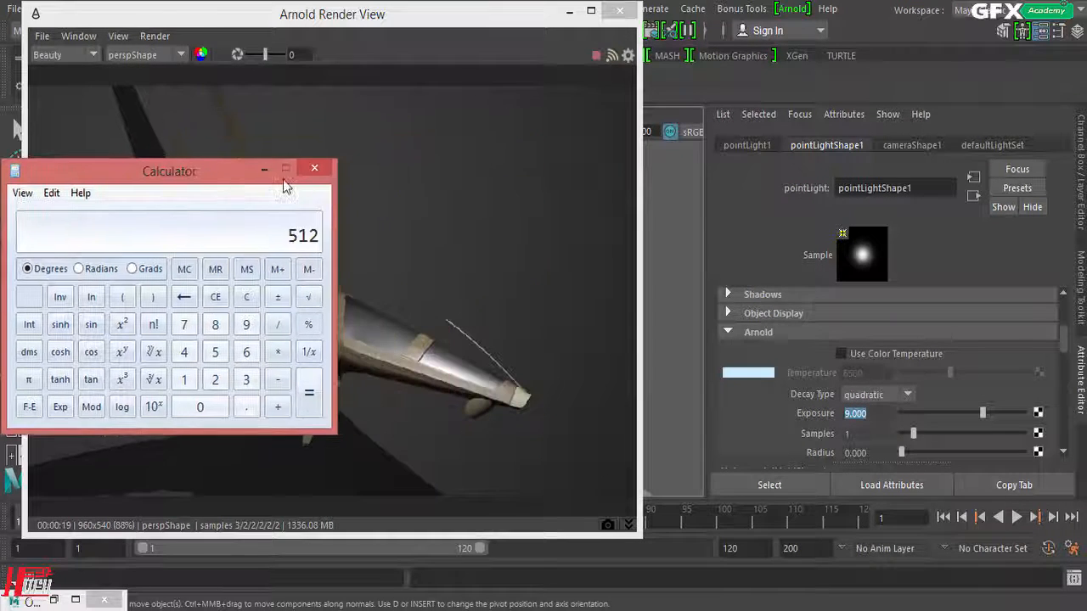
left_click(265, 169)
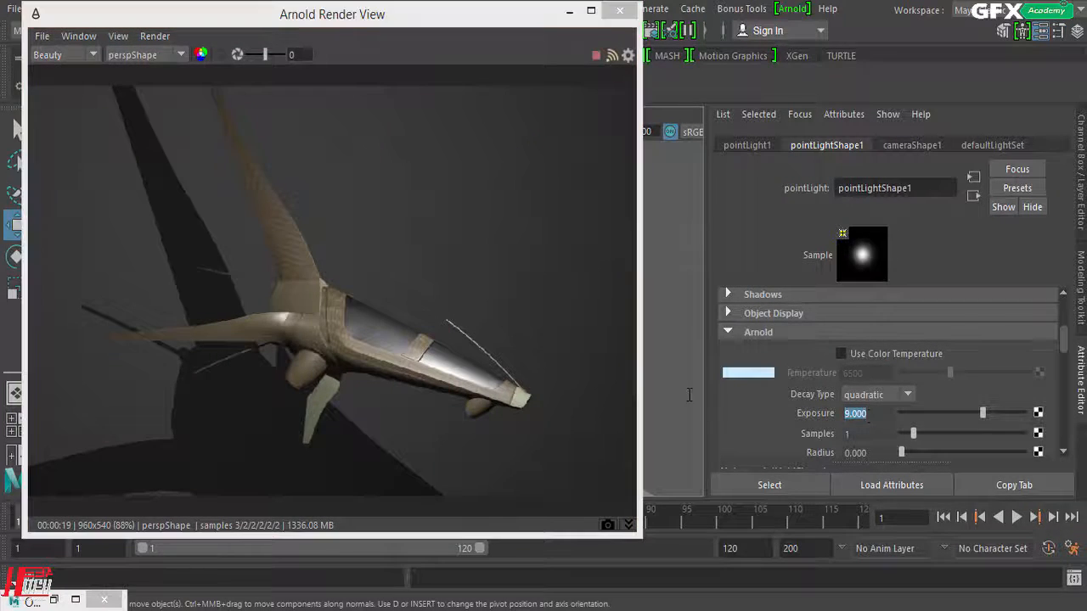
key("Return")
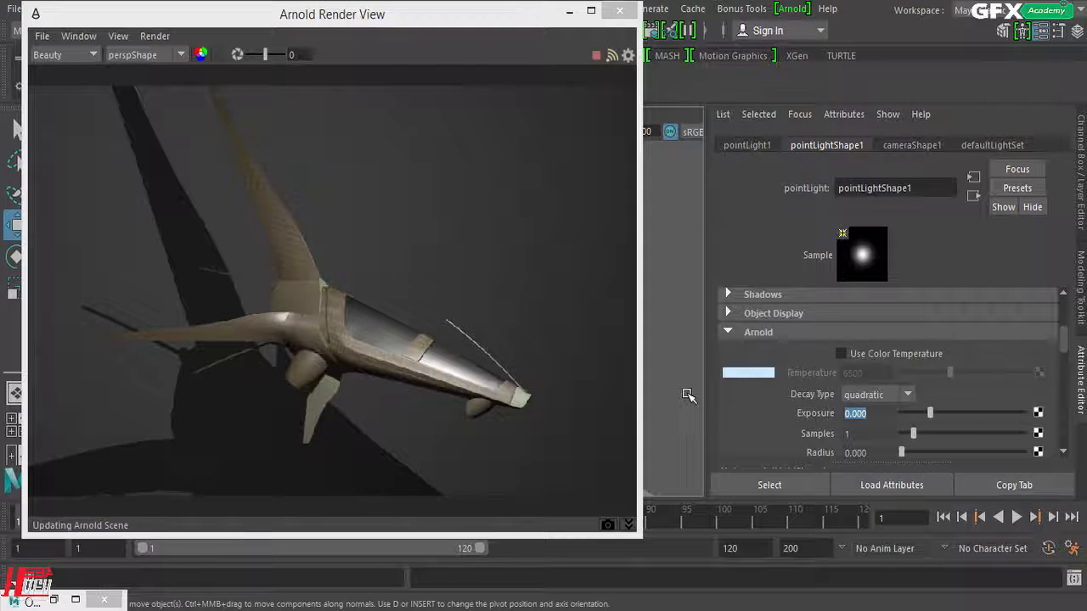
Step: Set the point light's Intensity to 512 in its Point Light Attributes
scroll(790, 382, "up", 4)
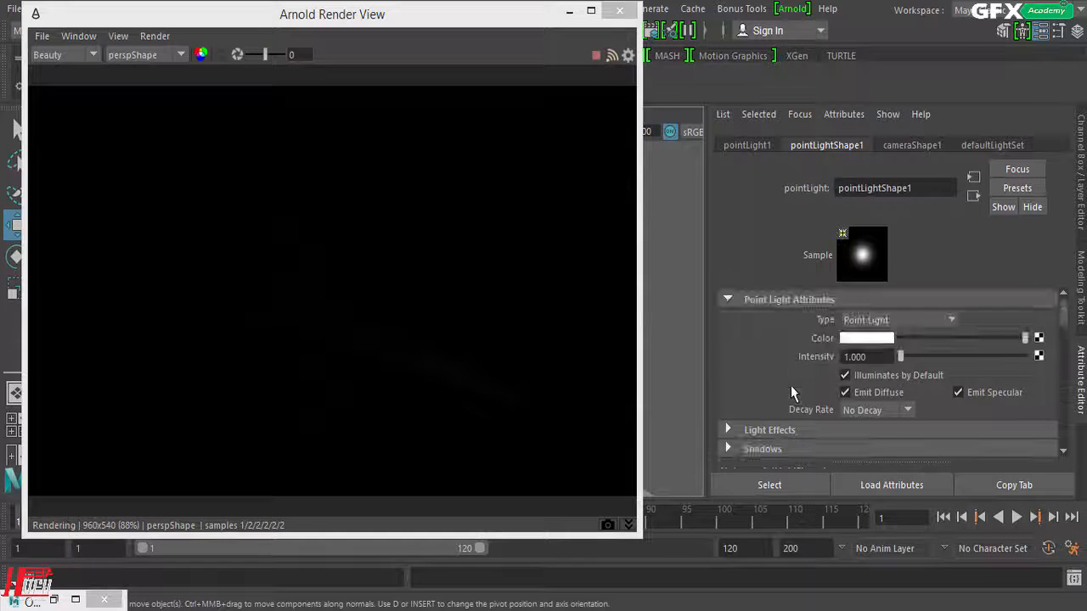
left_click(877, 358)
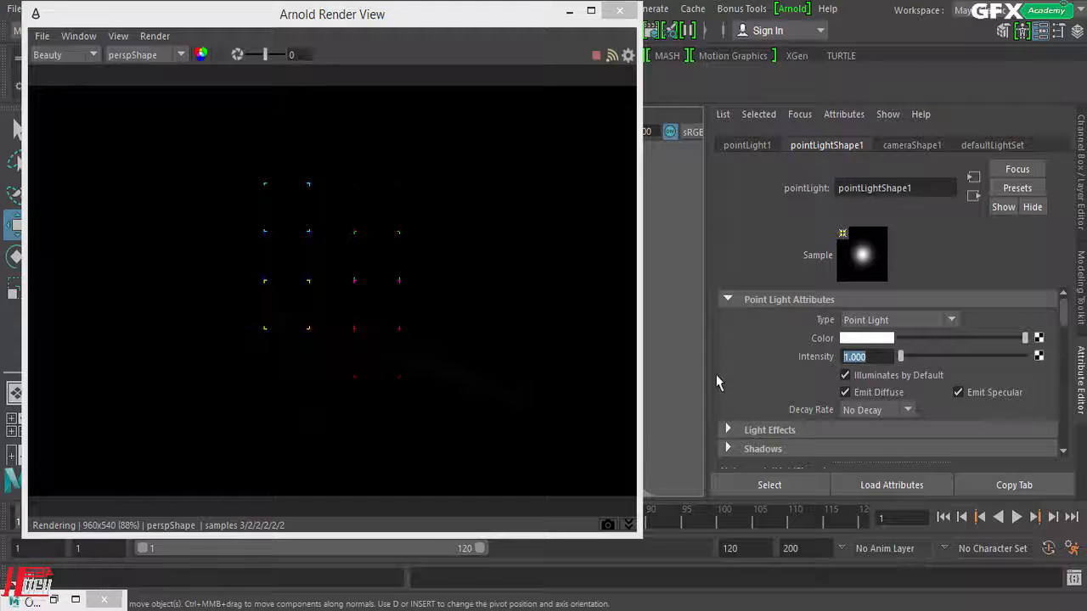
type("5")
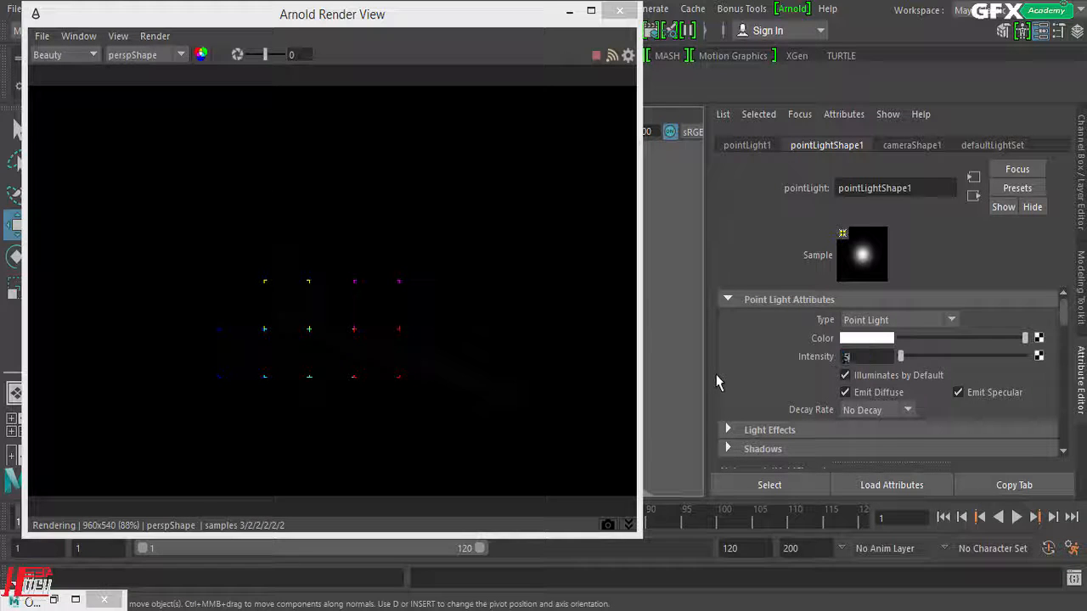
type("12")
key("Return")
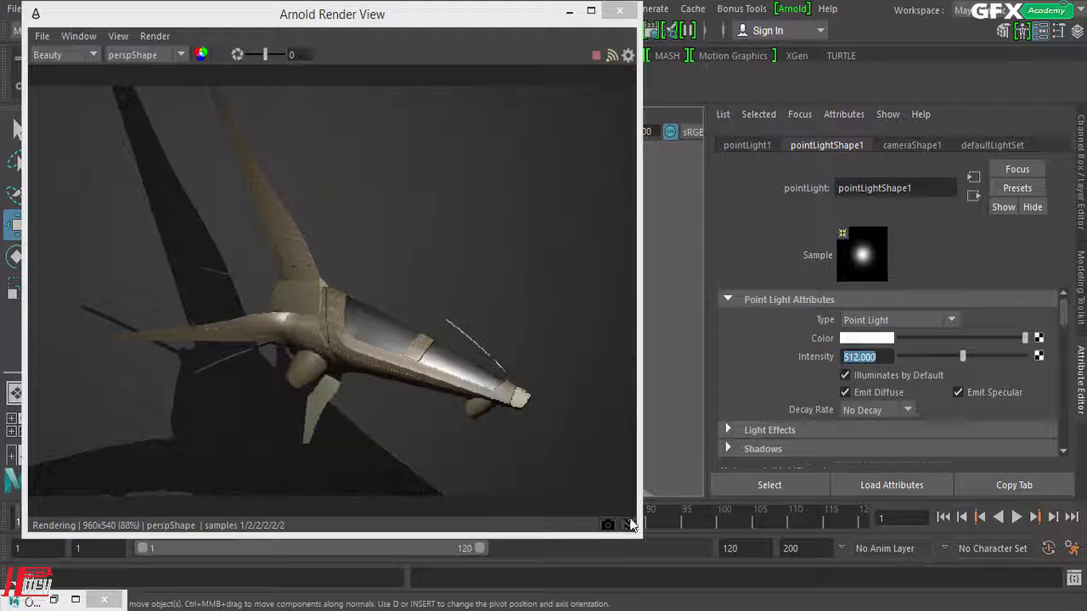
Step: Compare the live render with Snapshot_2 by toggling the snapshot on and off, and collapse the snapshot strip
left_click(630, 524)
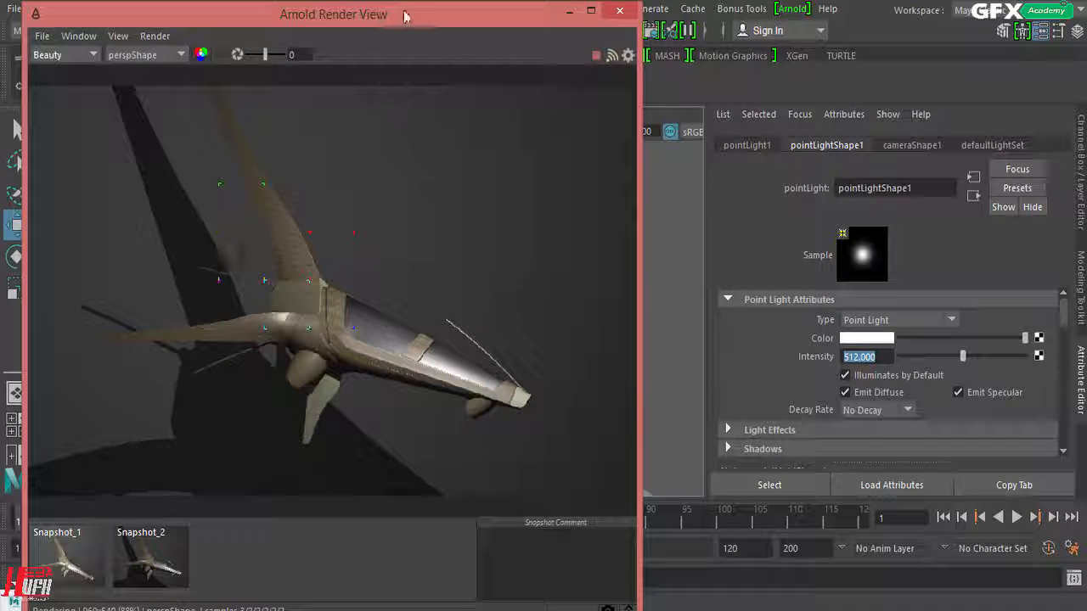
left_click_drag(400, 14, 474, 5)
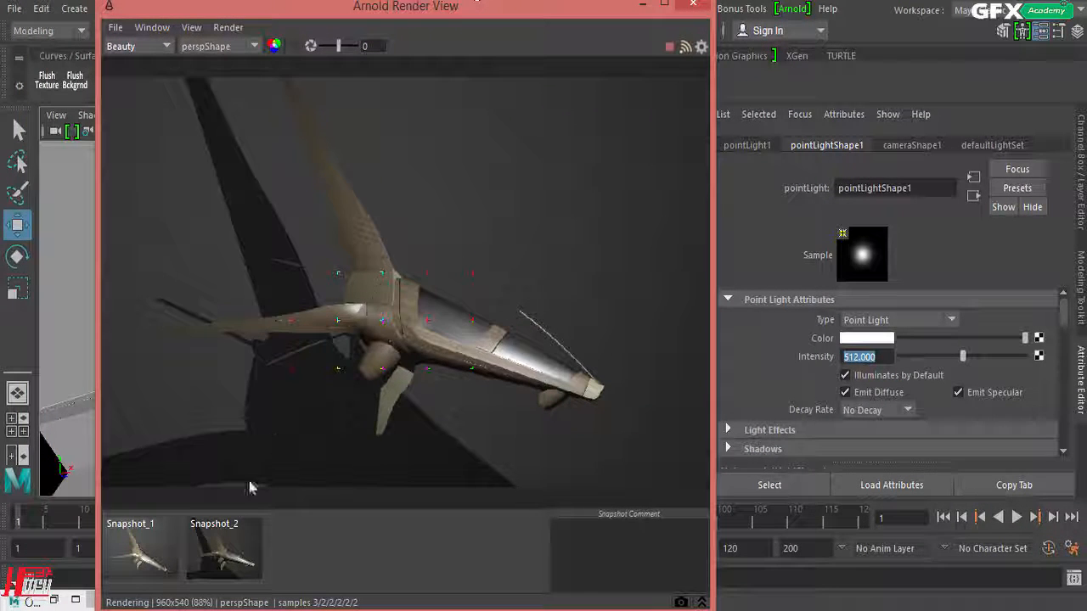
left_click(210, 544)
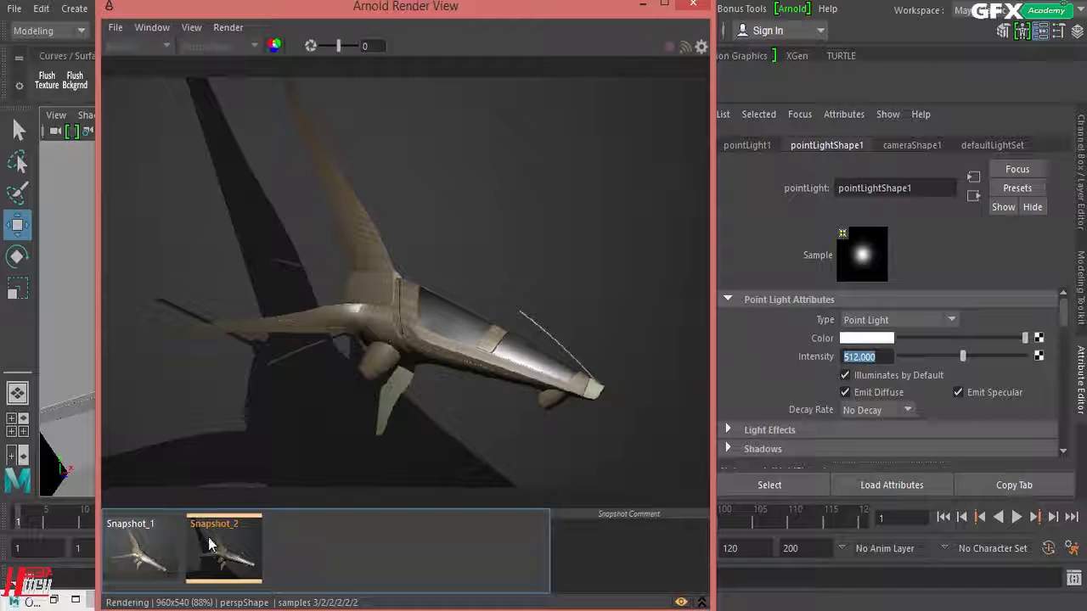
left_click(211, 543)
left_click(211, 544)
left_click(211, 544)
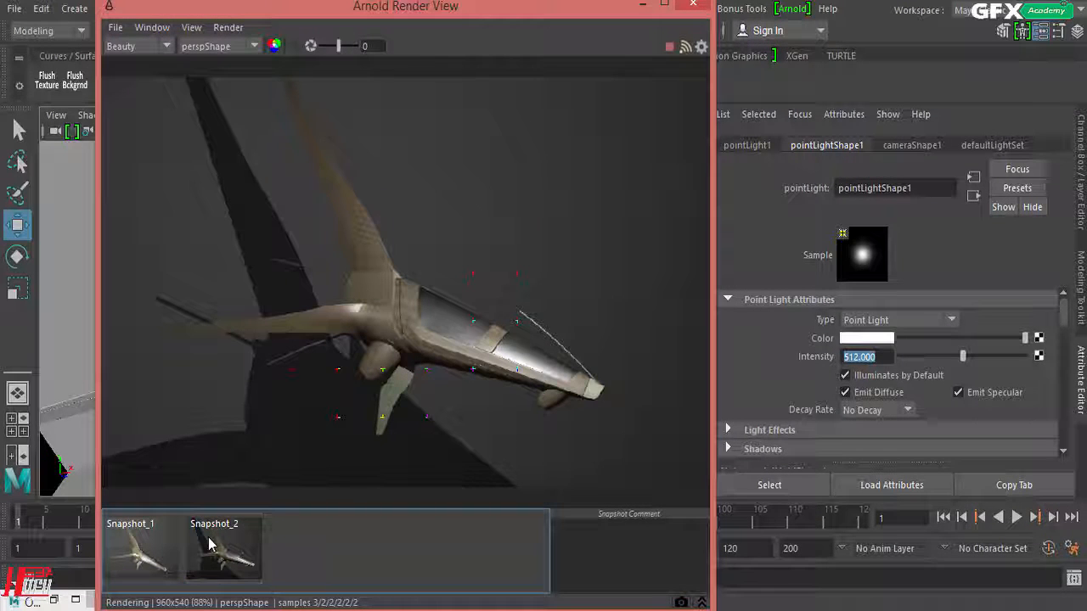
left_click(210, 544)
left_click(210, 544)
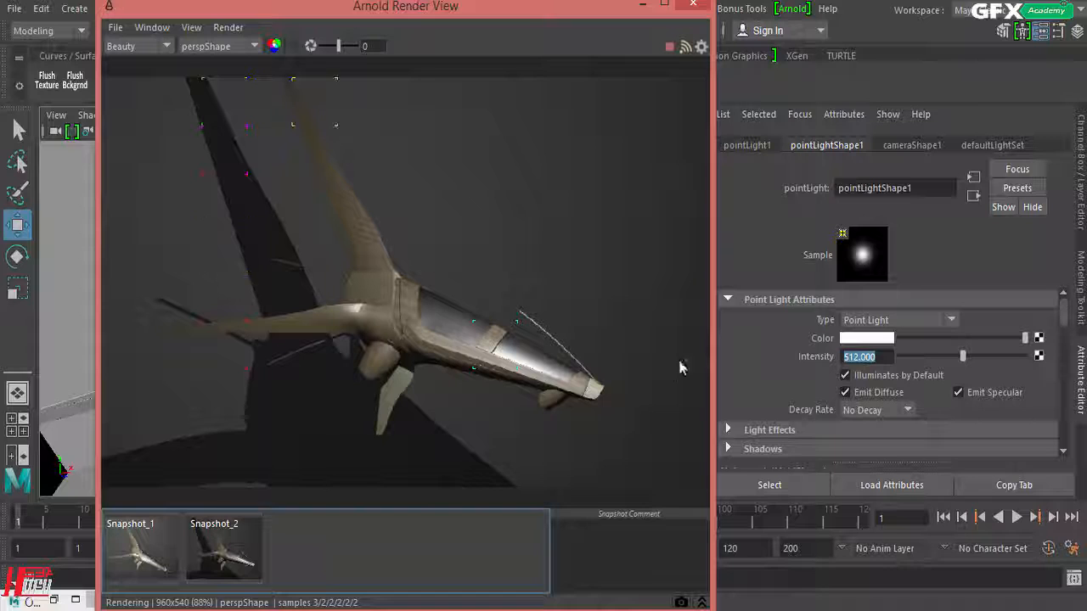
left_click(702, 603)
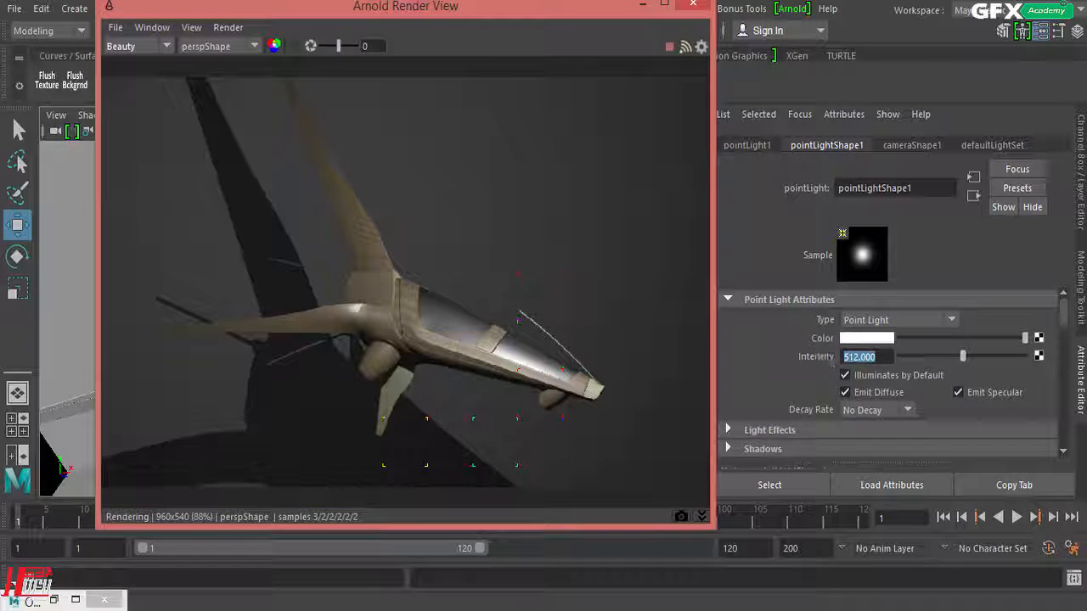
Step: Set the point light's Intensity back to 1
left_click_drag(895, 357, 737, 361)
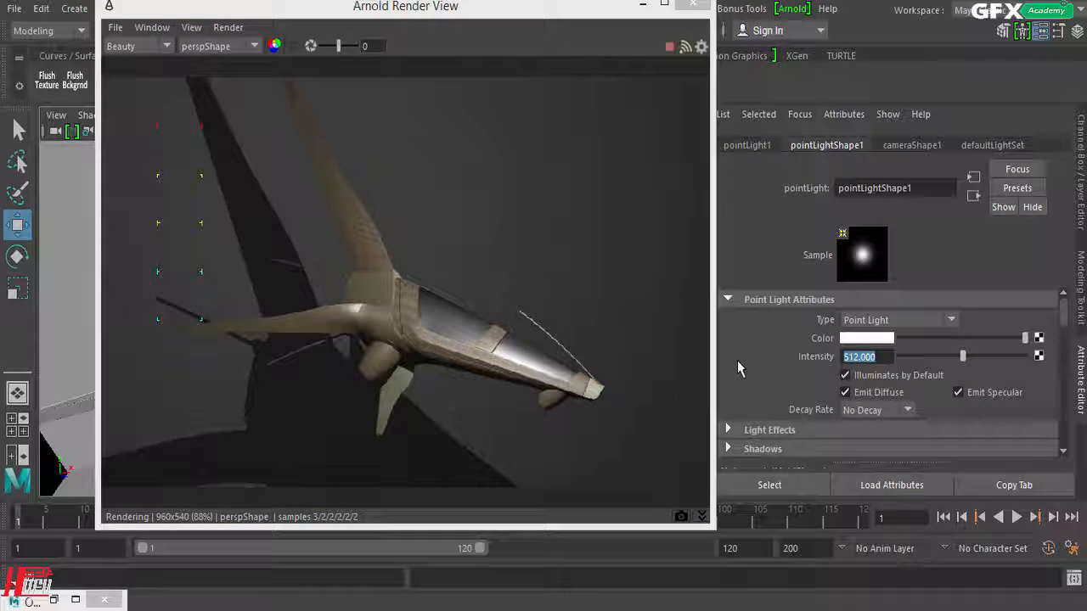
type("1")
key("Return")
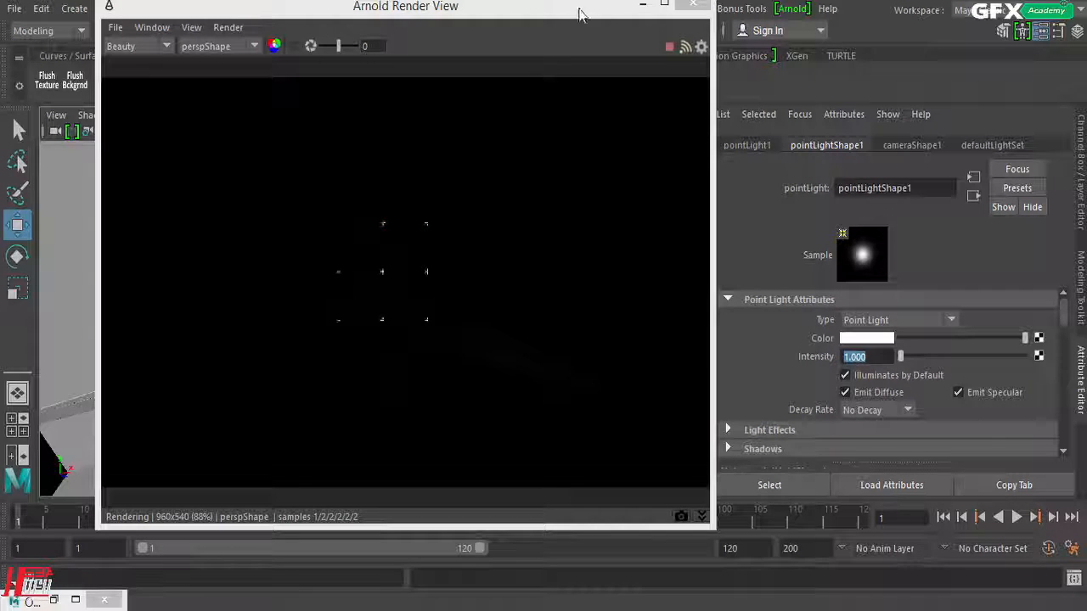
Step: Set the point light's Arnold Exposure to 9 and increase it to 10
left_click_drag(580, 14, 506, 16)
scroll(757, 347, "down", 5)
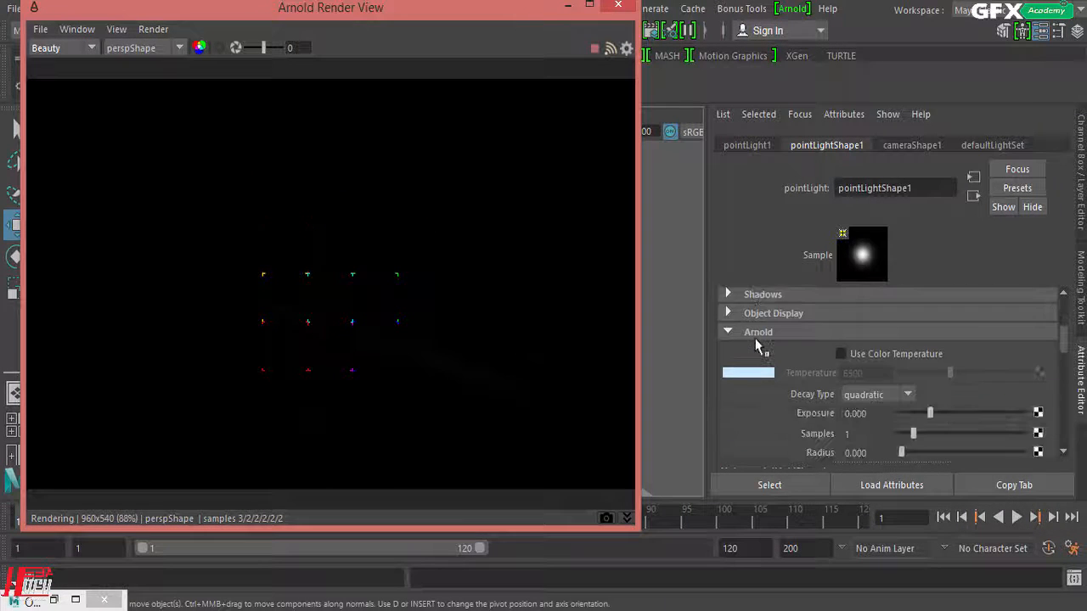
left_click(876, 414)
type("9")
key("Return")
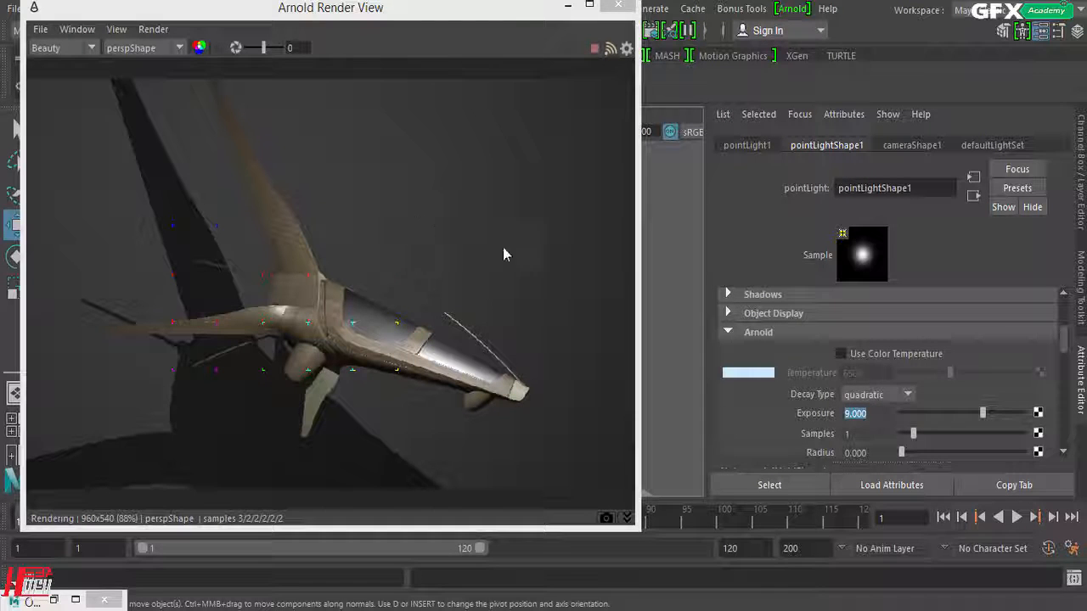
type("10")
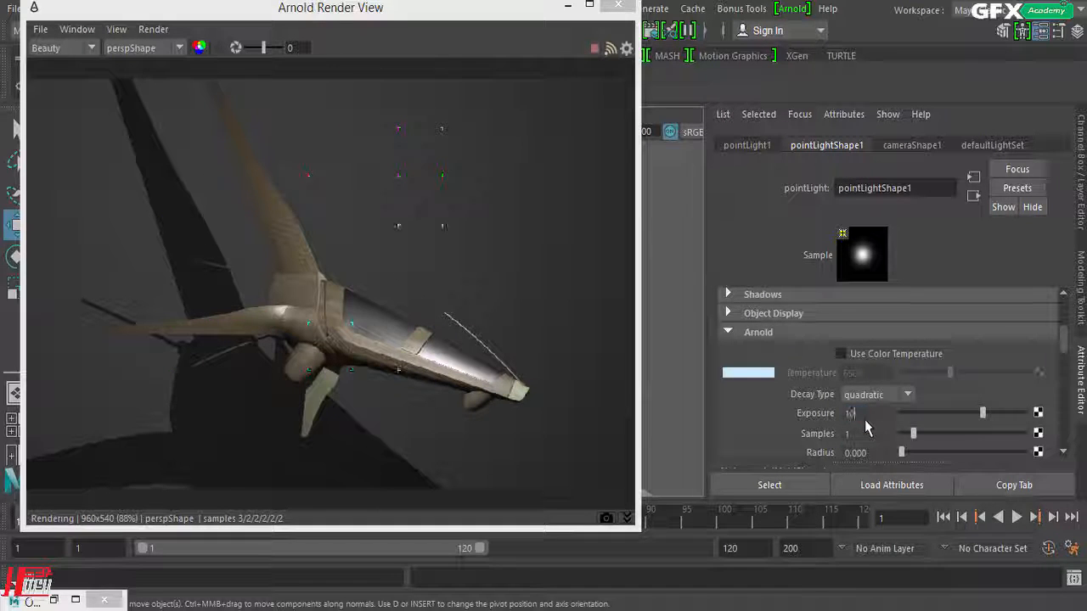
key("Return")
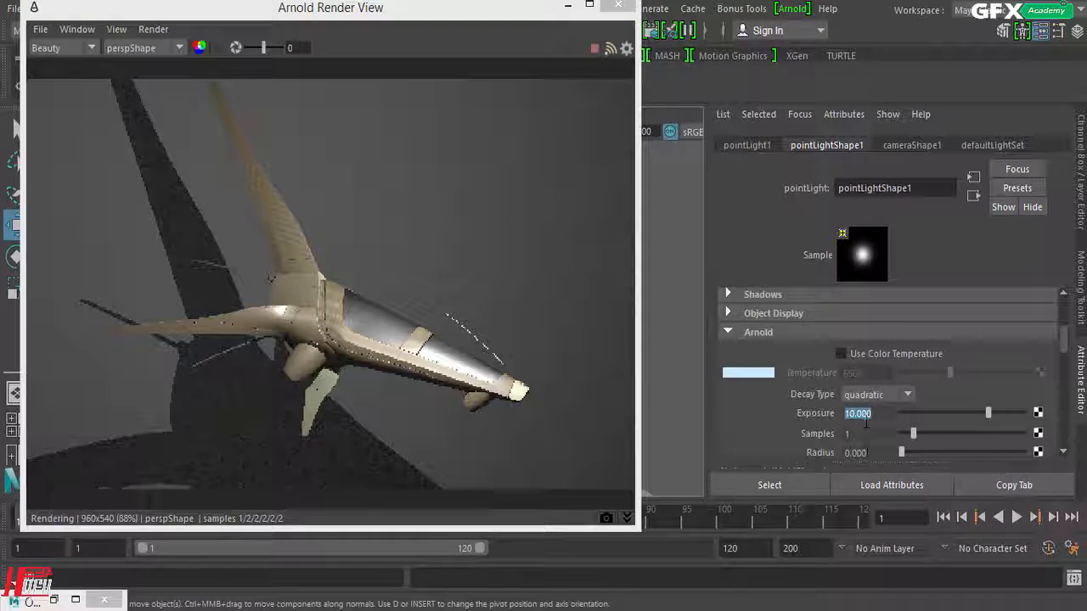
Step: Set the point light's Arnold Radius to 0.2 to soften its shadows
left_click_drag(859, 436, 771, 439)
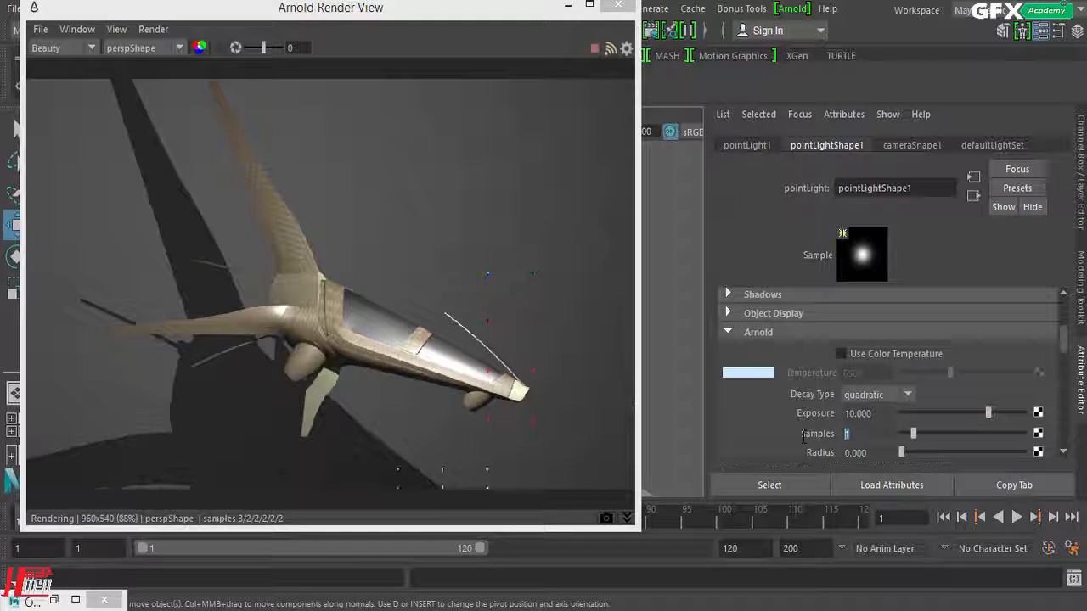
scroll(820, 416, "down", 1)
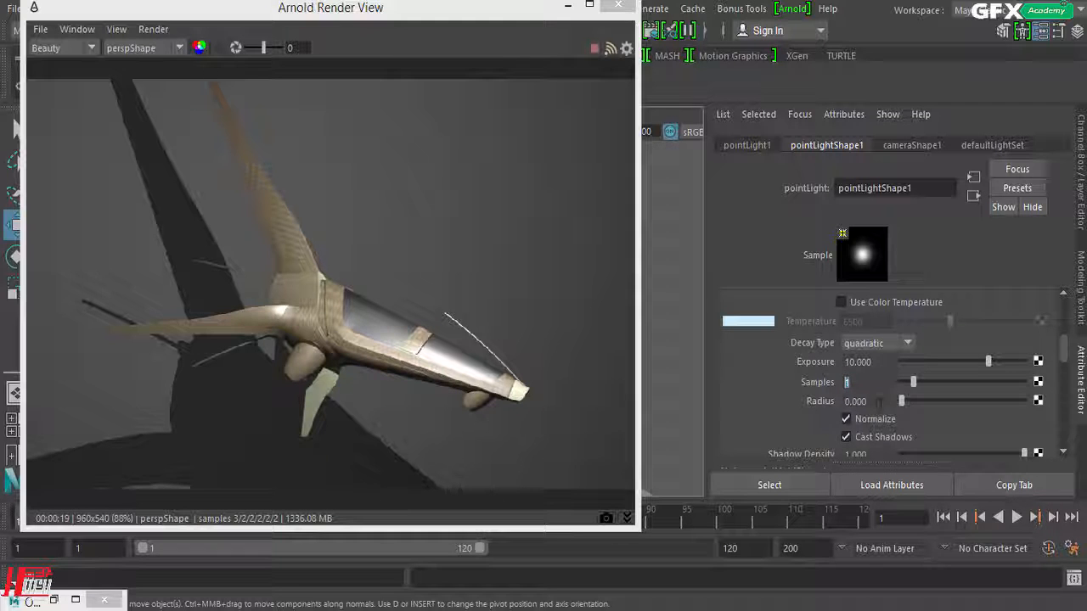
key("Tab")
type("0.2")
key("Return")
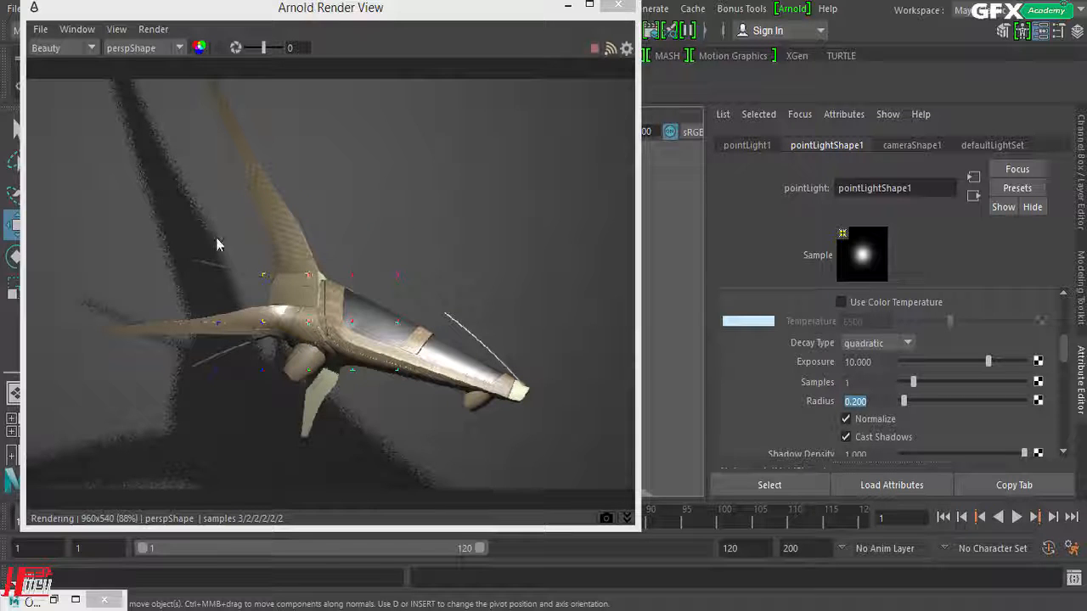
Step: Examine the grain and edge softness of the spaceship's shadow up close in the live render
double_click(859, 383)
scroll(150, 230, "up", 5)
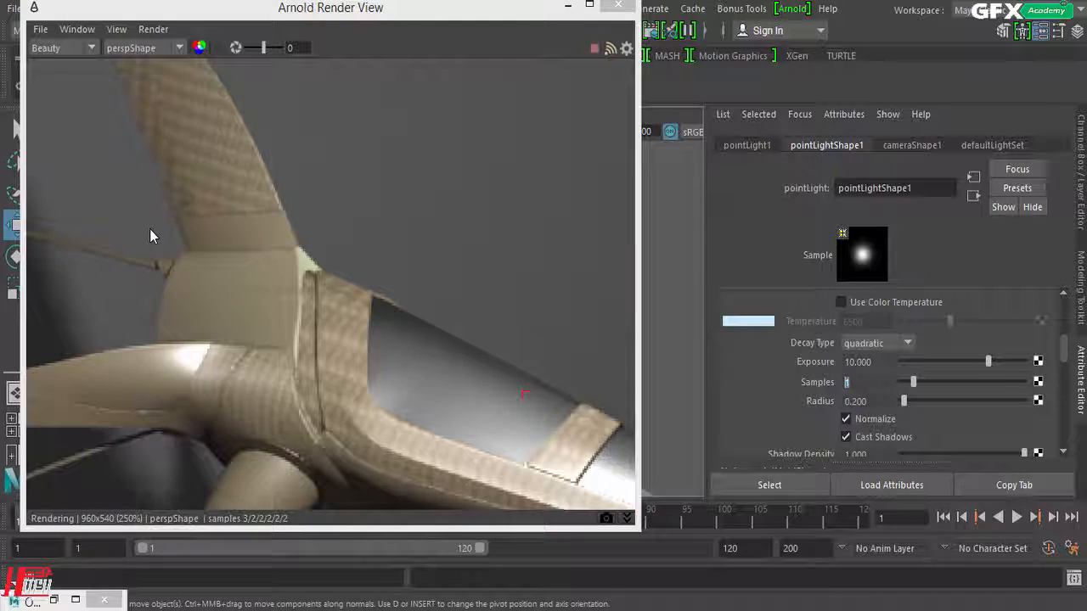
left_click(235, 224)
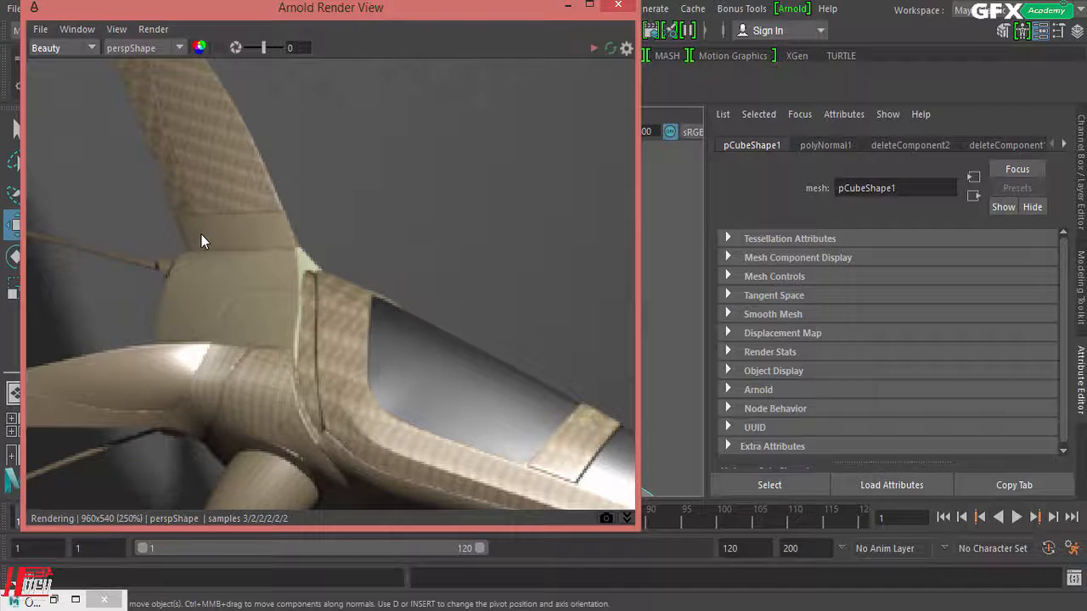
middle_click_drag(201, 235, 488, 296)
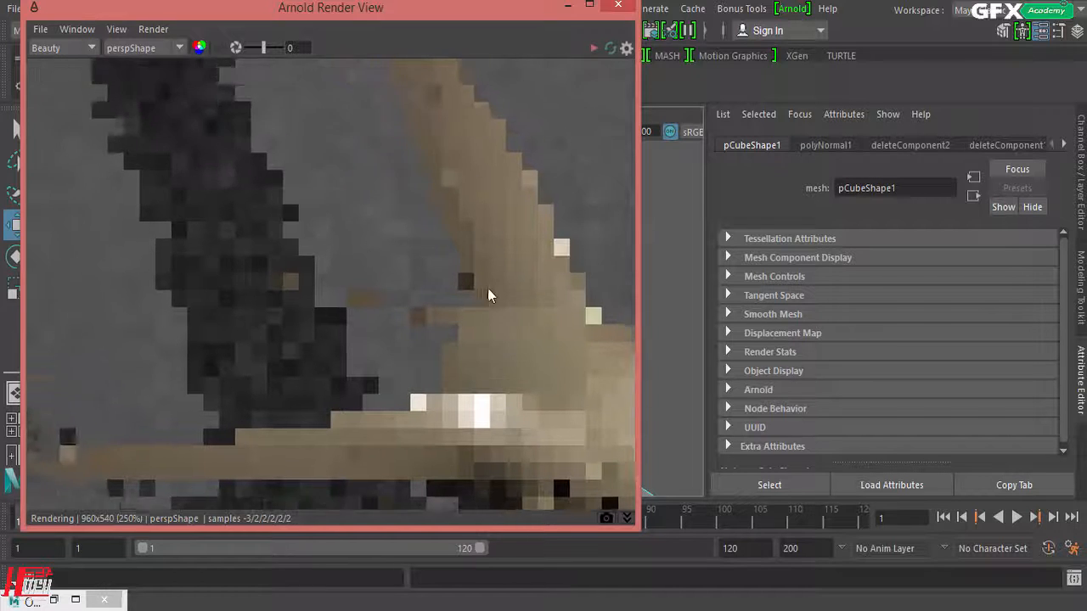
scroll(407, 324, "down", 3)
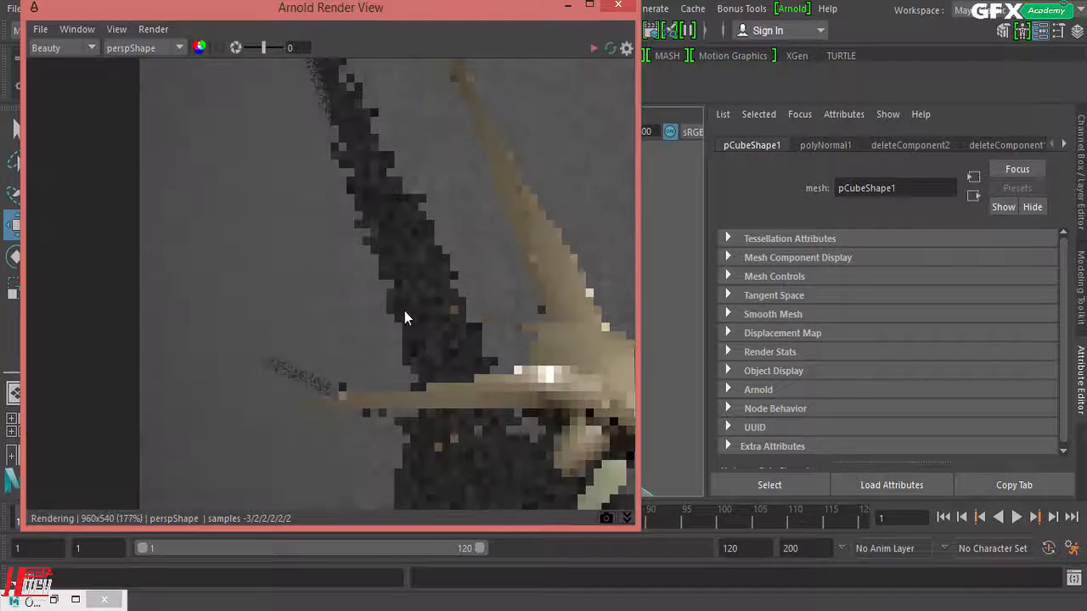
middle_click_drag(377, 311, 197, 302)
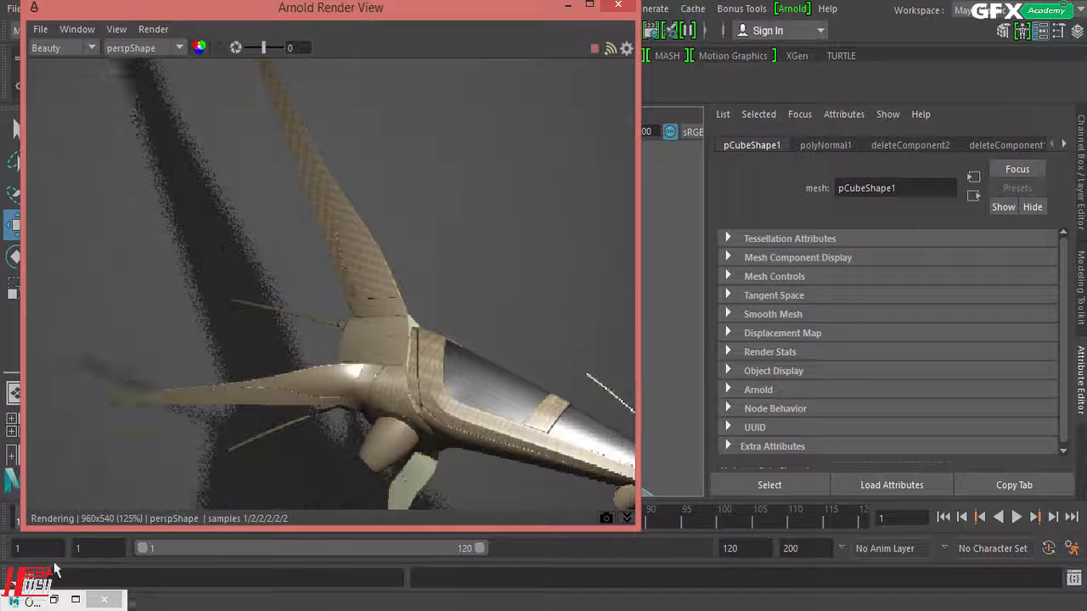
Step: Reselect pointLight1 through the Outliner and review its Arnold Samples and shadow settings
left_click(54, 600)
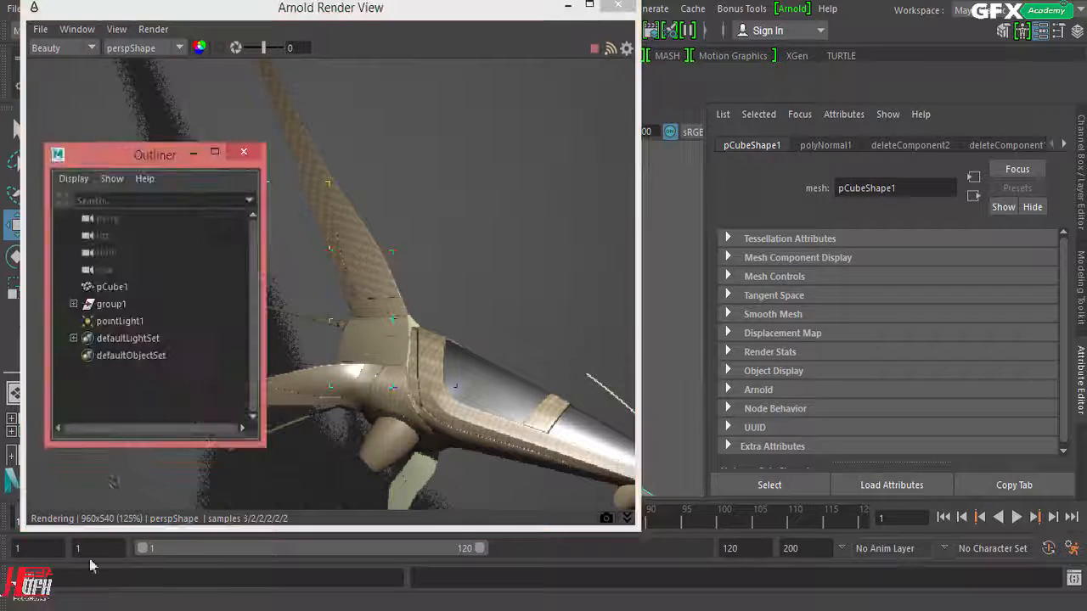
left_click(123, 321)
left_click(191, 156)
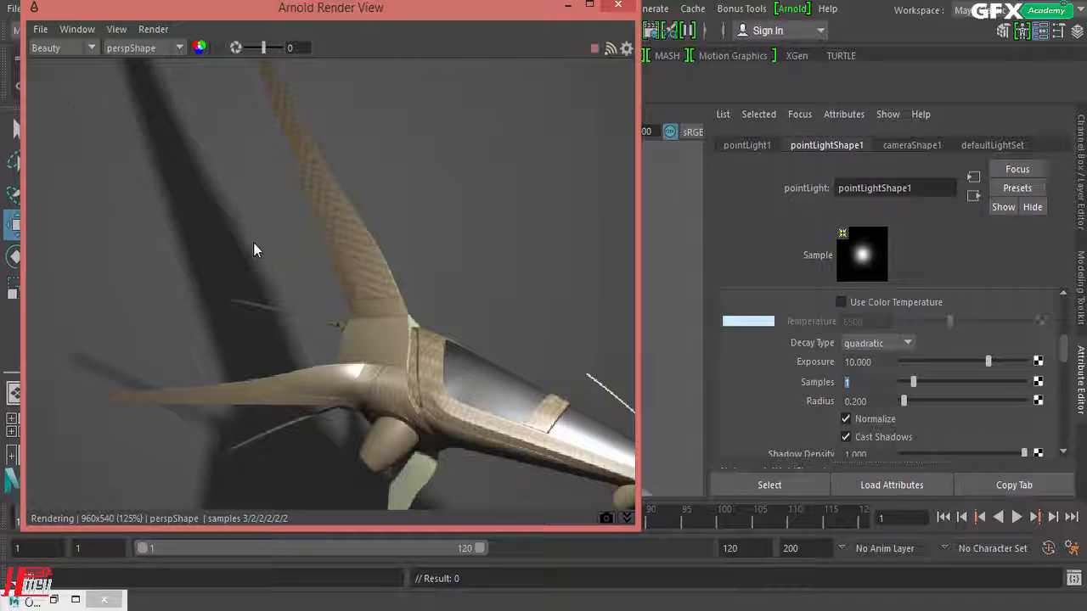
left_click_drag(878, 379, 816, 379)
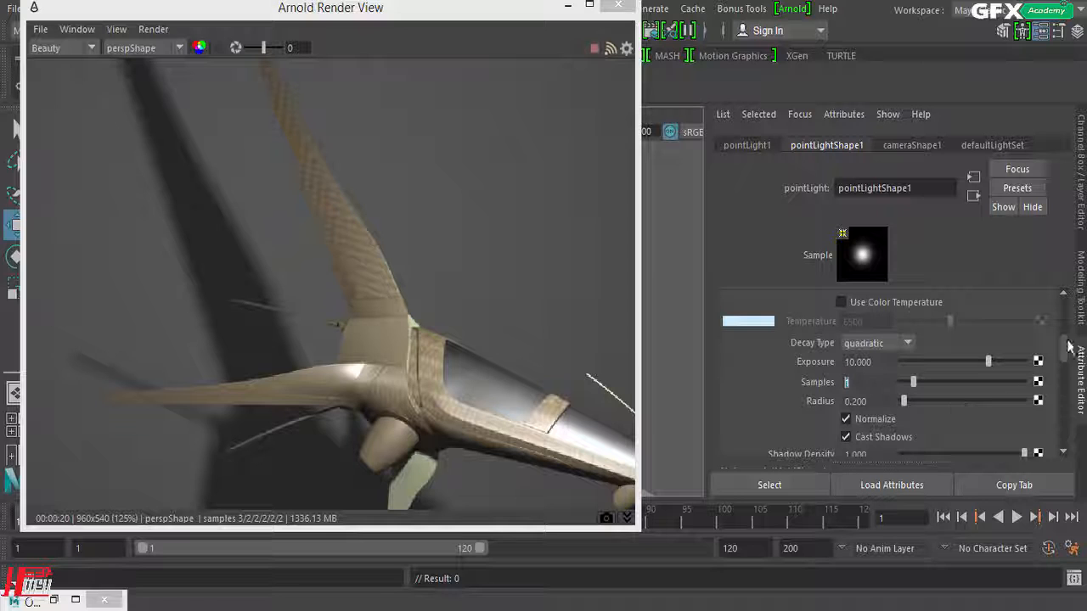
scroll(1067, 357, "down", 2)
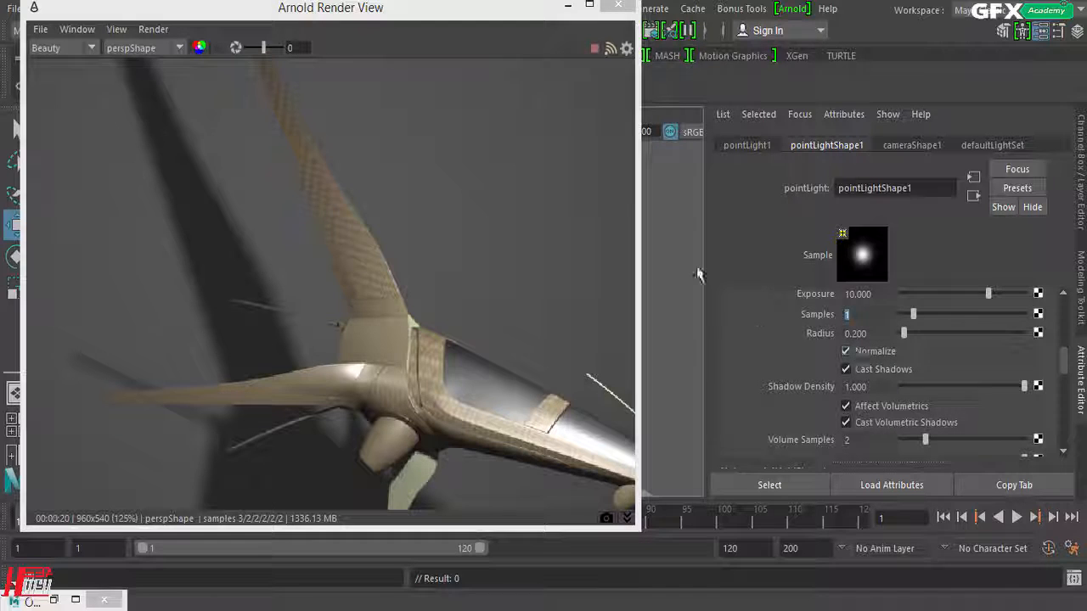
Step: Move the Arnold Render View window aside to uncover the perspective viewport
left_click_drag(529, 17, 612, 17)
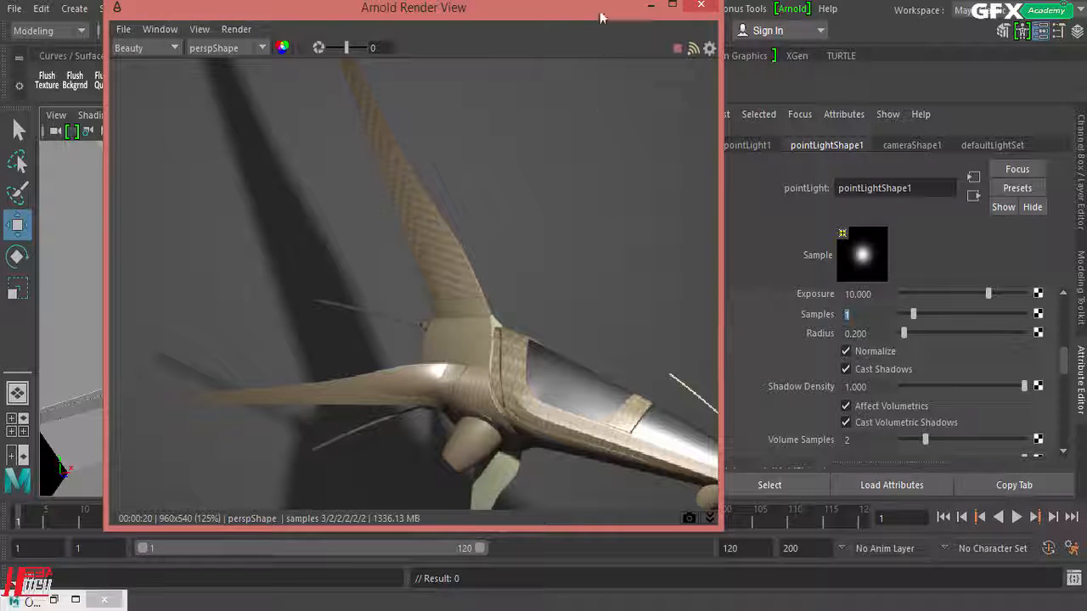
left_click_drag(602, 16, 626, 21)
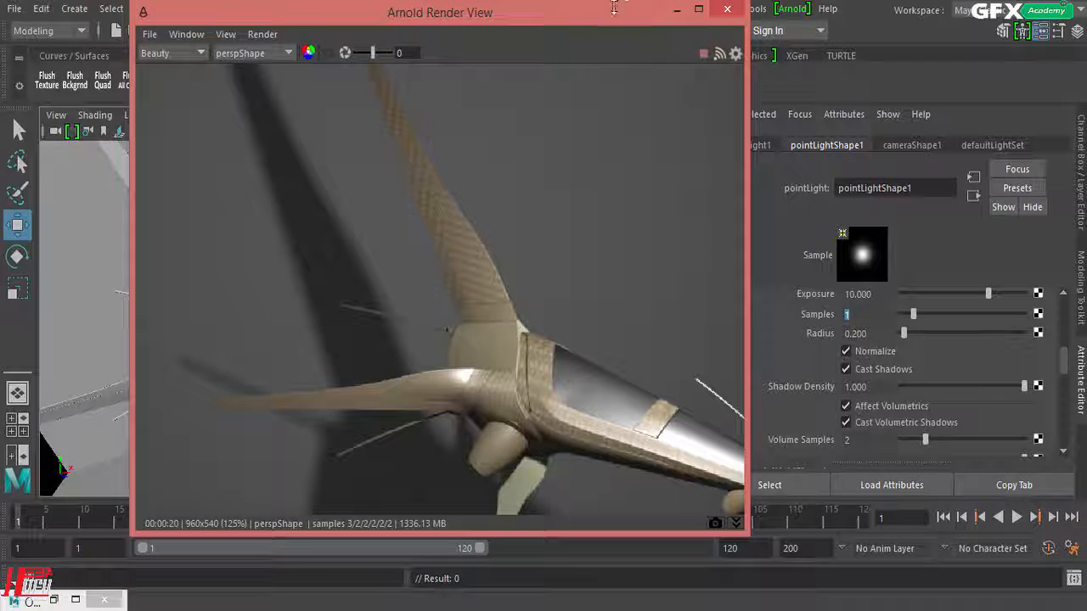
left_click_drag(614, 8, 895, 6)
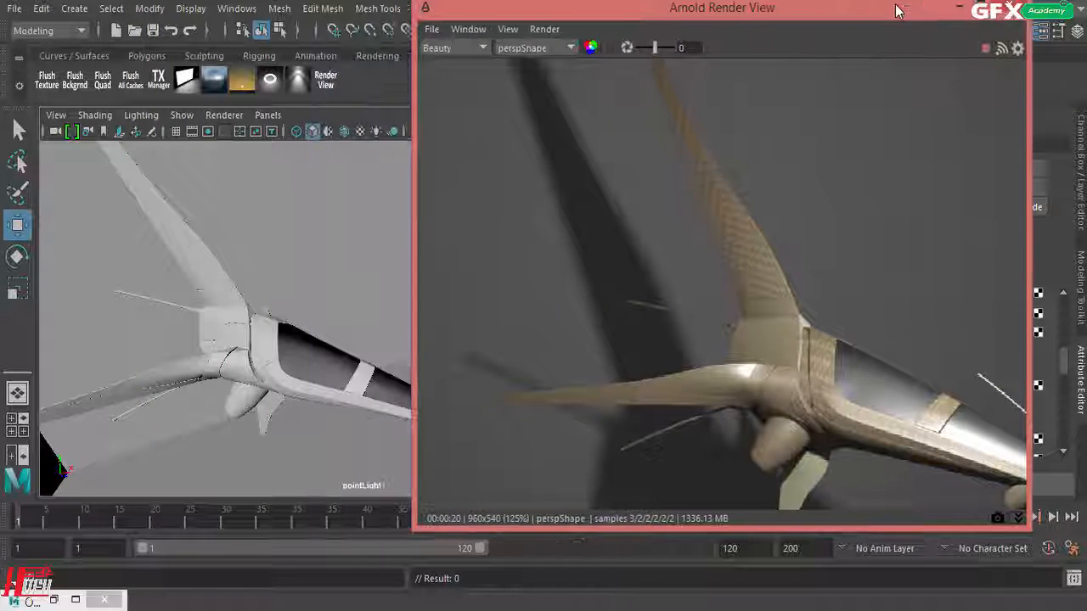
Step: Delete pointLight1 and create an area light in its place
left_click(53, 601)
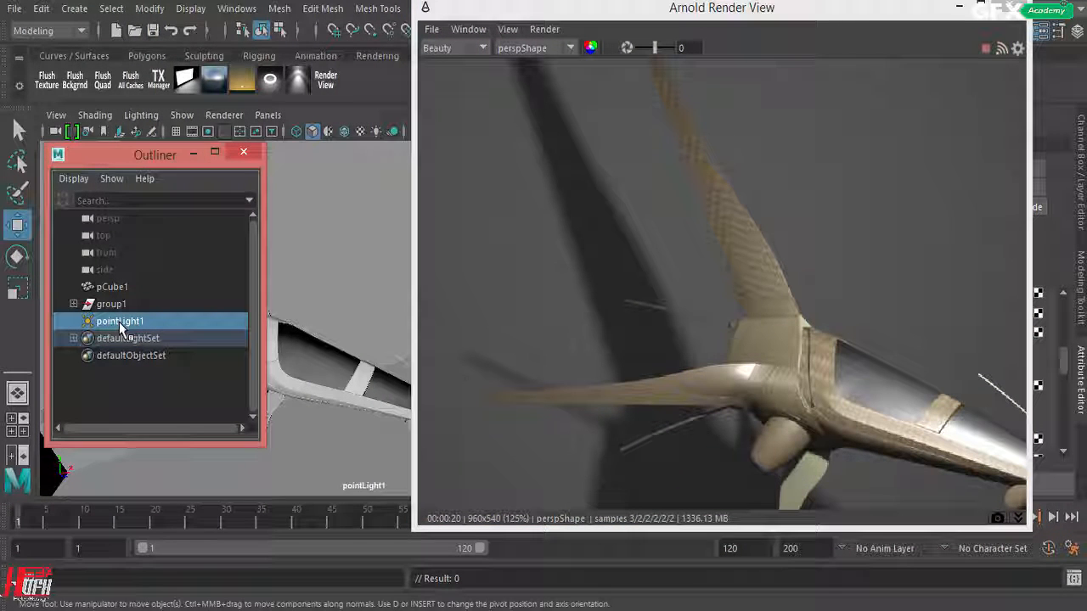
key("Delete")
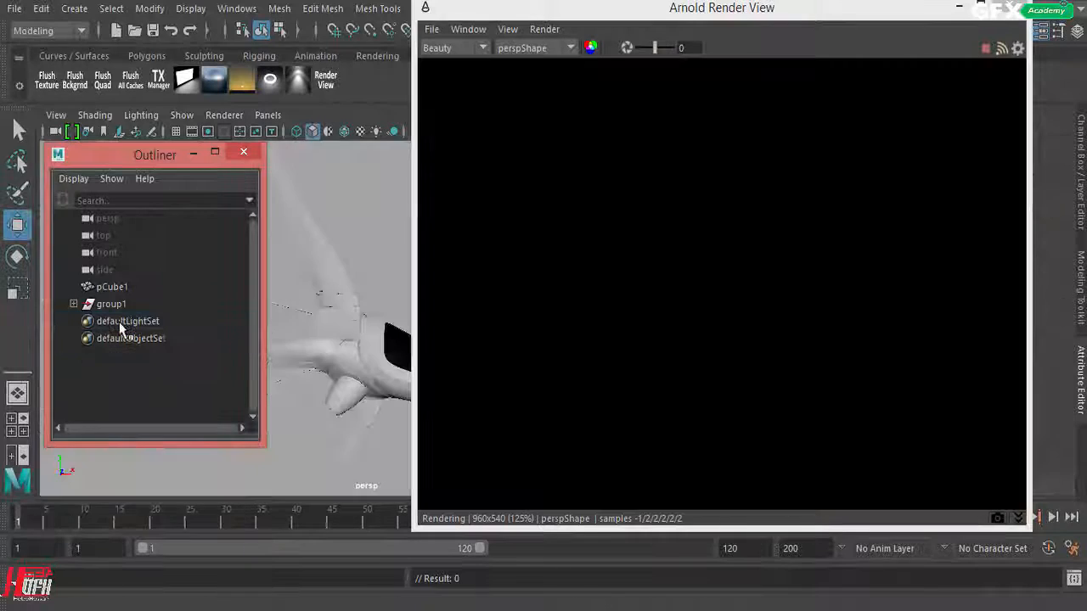
left_click_drag(85, 170, 589, 184)
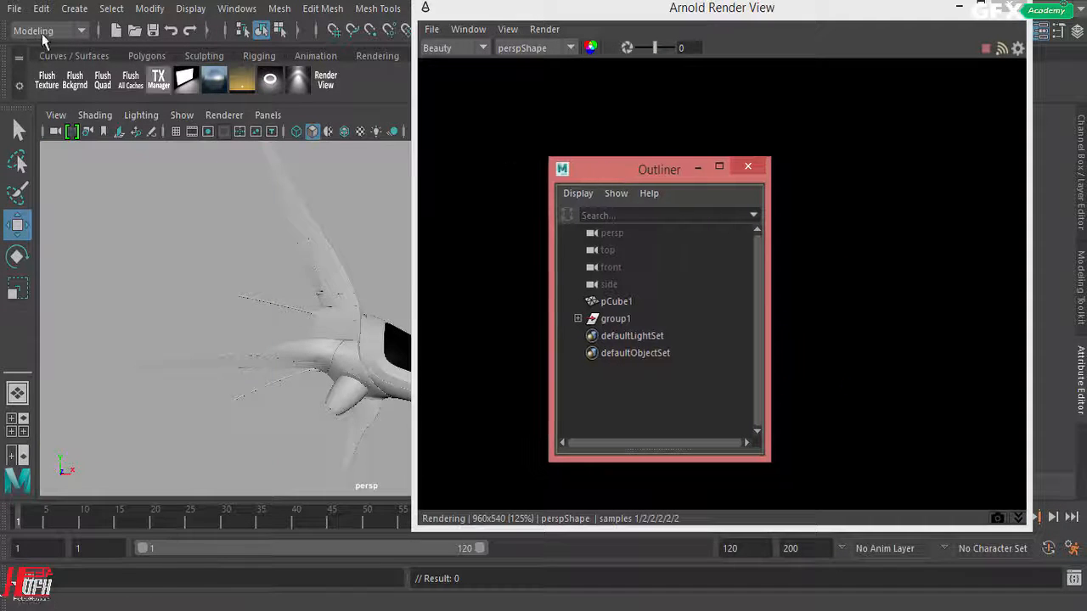
left_click(73, 10)
mouse_move(95, 103)
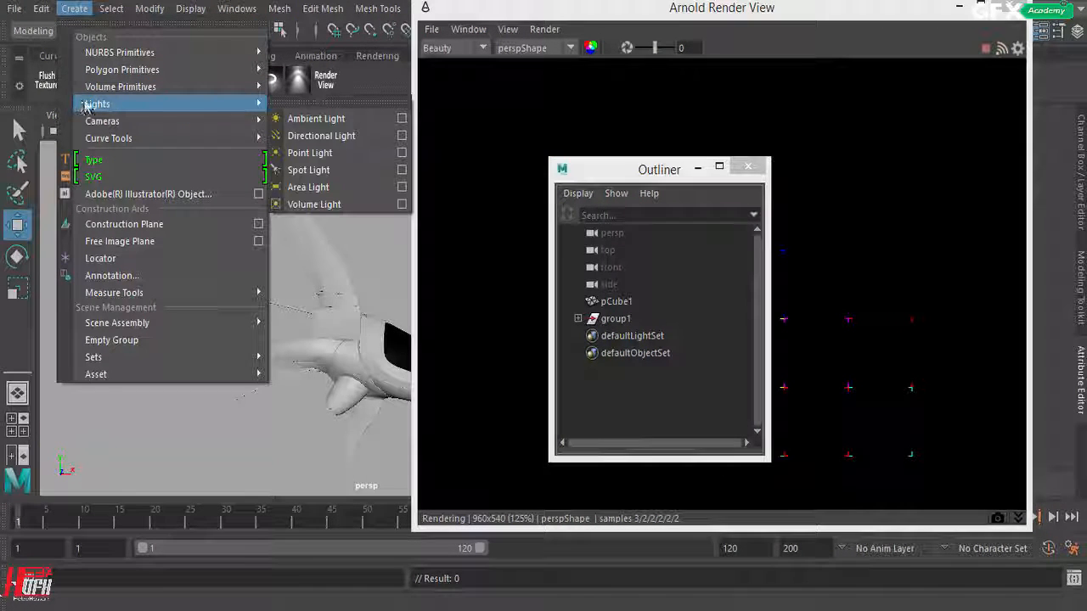
left_click(316, 187)
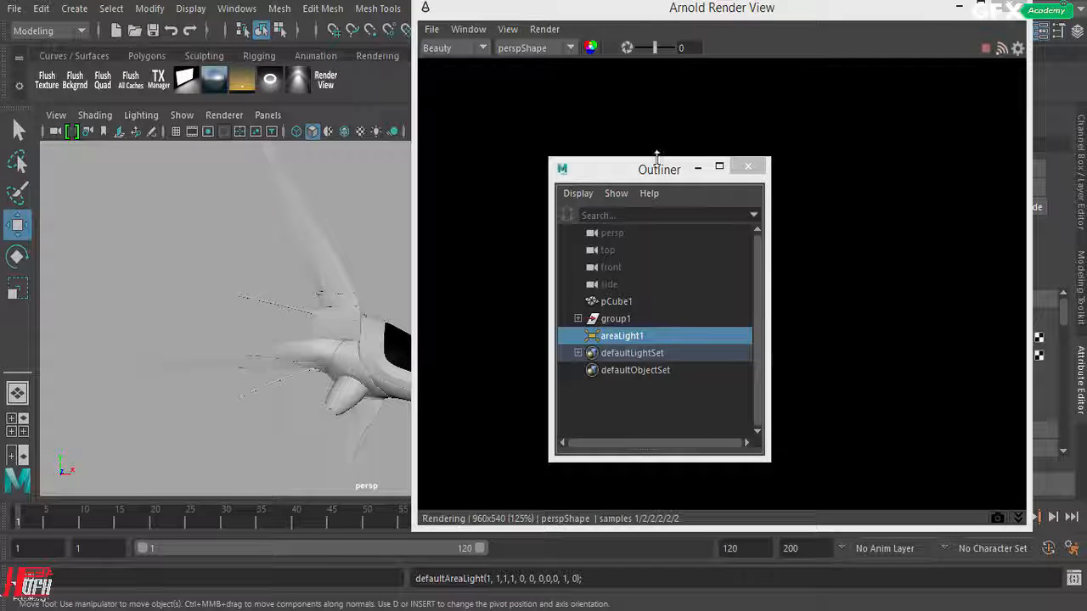
Step: Stop the live render, minimize the Arnold Render View, and move the area light along Z and X toward the spaceship
left_click(986, 52)
left_click(960, 7)
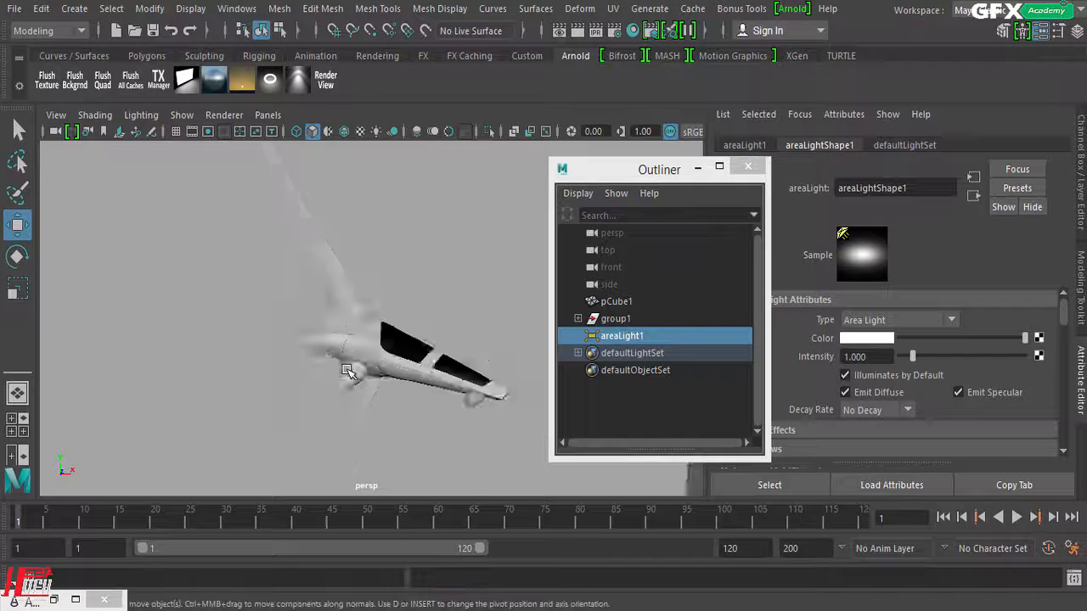
key("7")
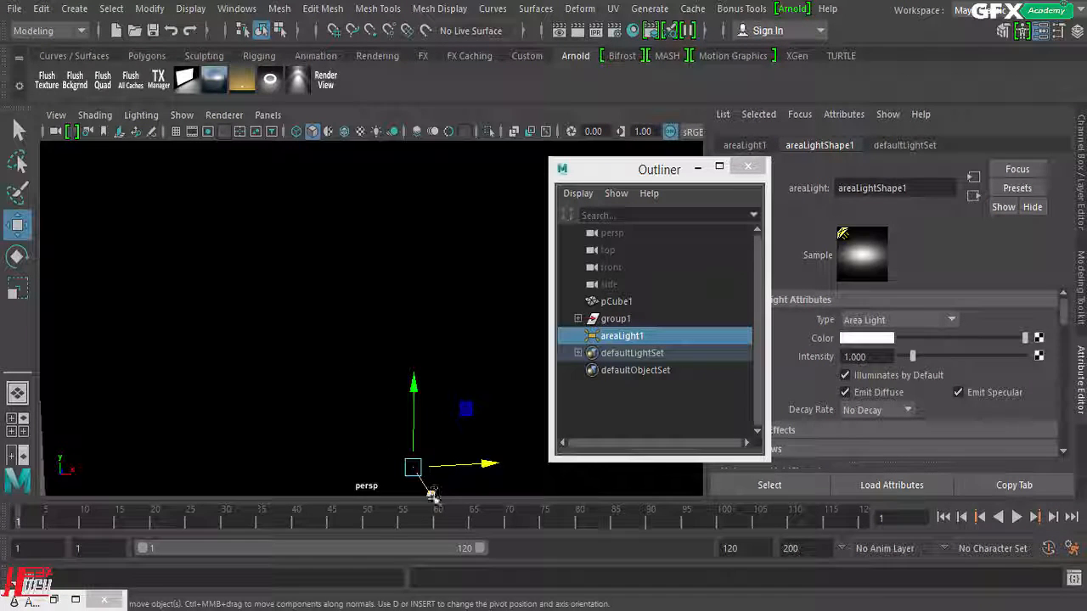
left_click_drag(429, 491, 430, 488)
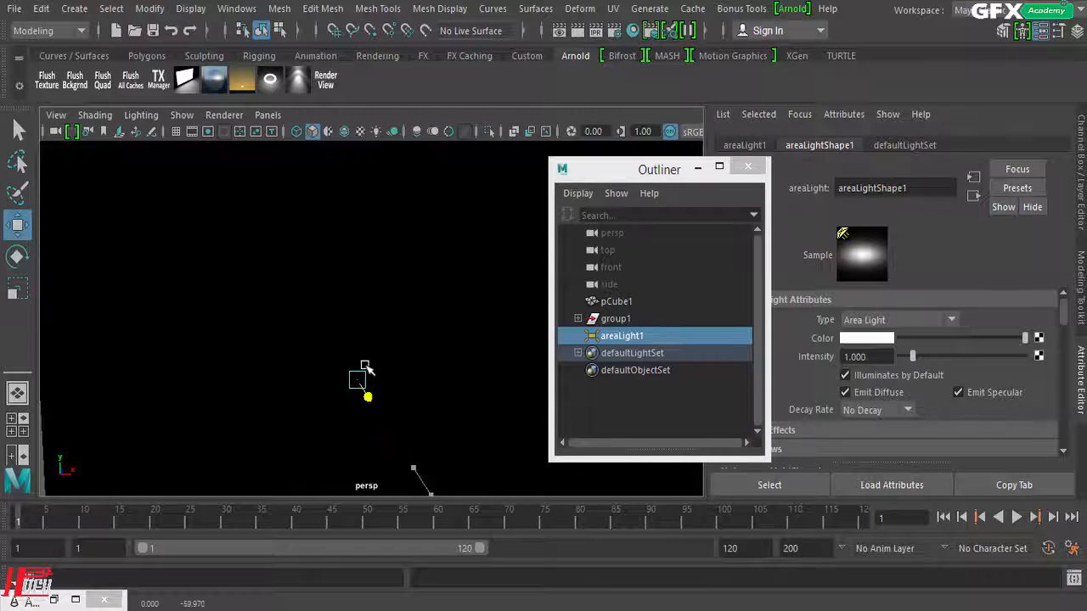
scroll(295, 387, "up", 4)
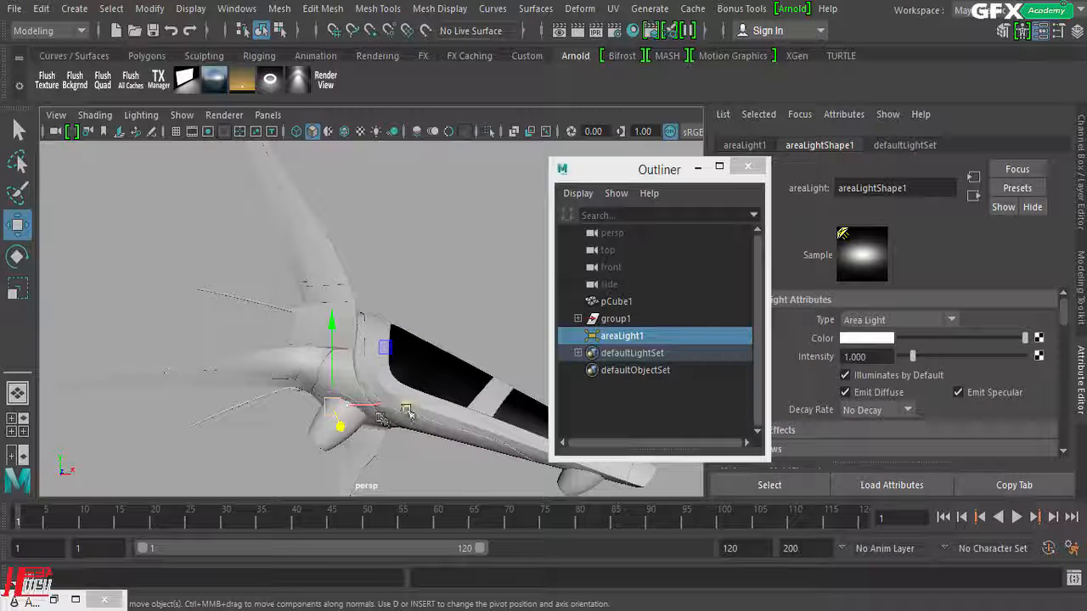
left_click_drag(406, 408, 494, 407)
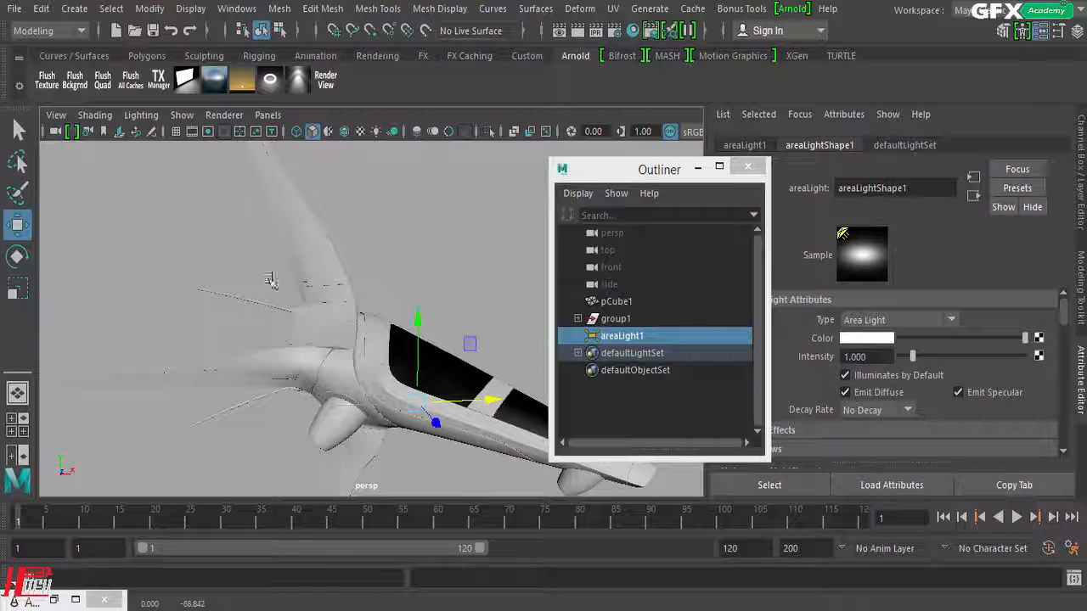
Step: Look through the area light and aim it so the whole spaceship is framed in its view
left_click(269, 116)
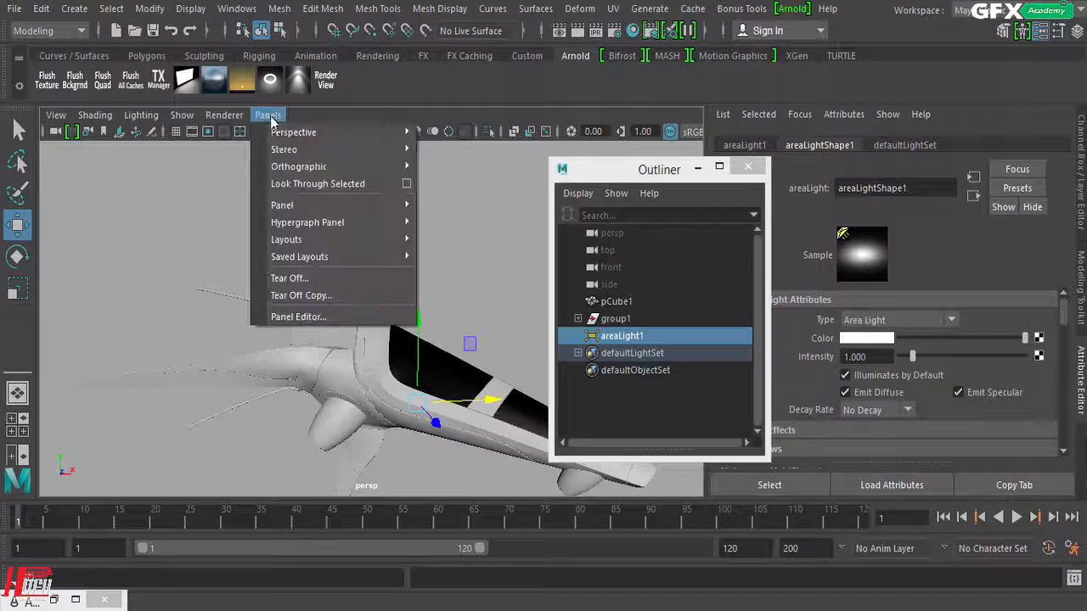
left_click(295, 185)
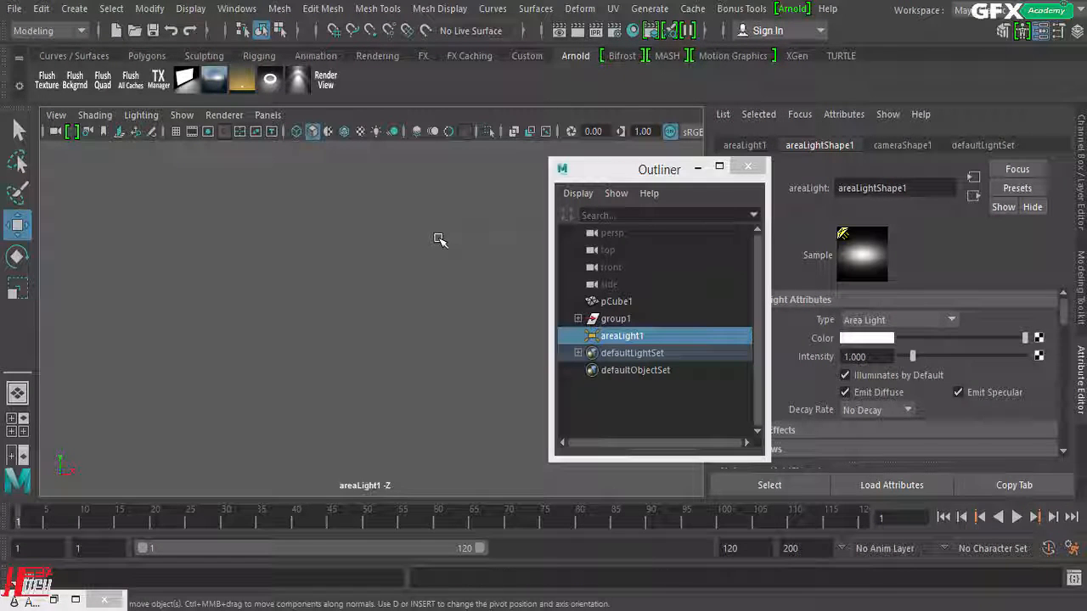
left_click_drag(569, 169, 869, 168)
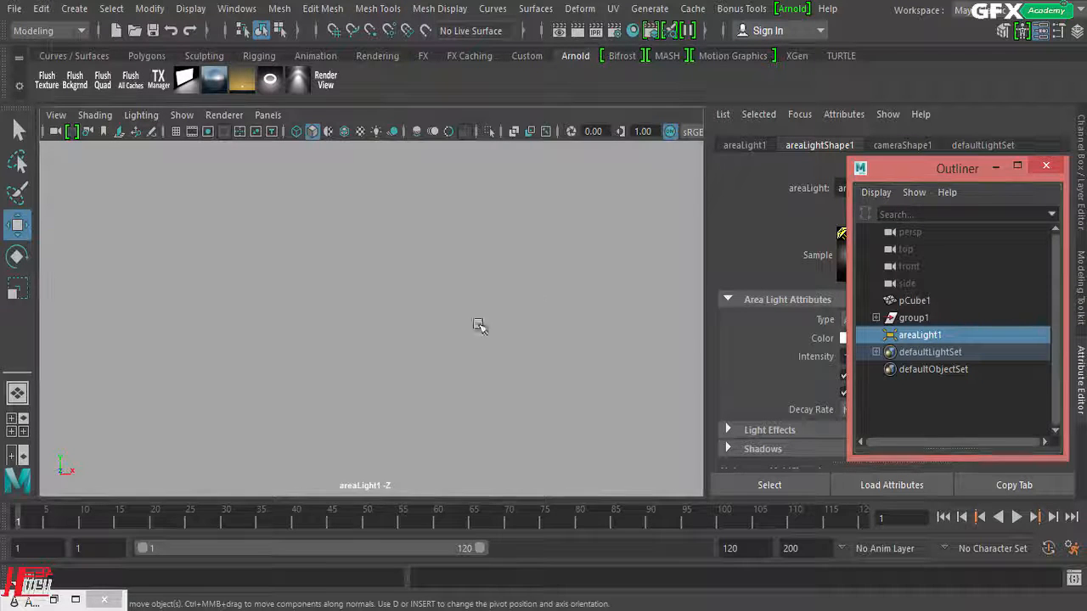
left_click_drag(478, 323, 420, 326, "alt")
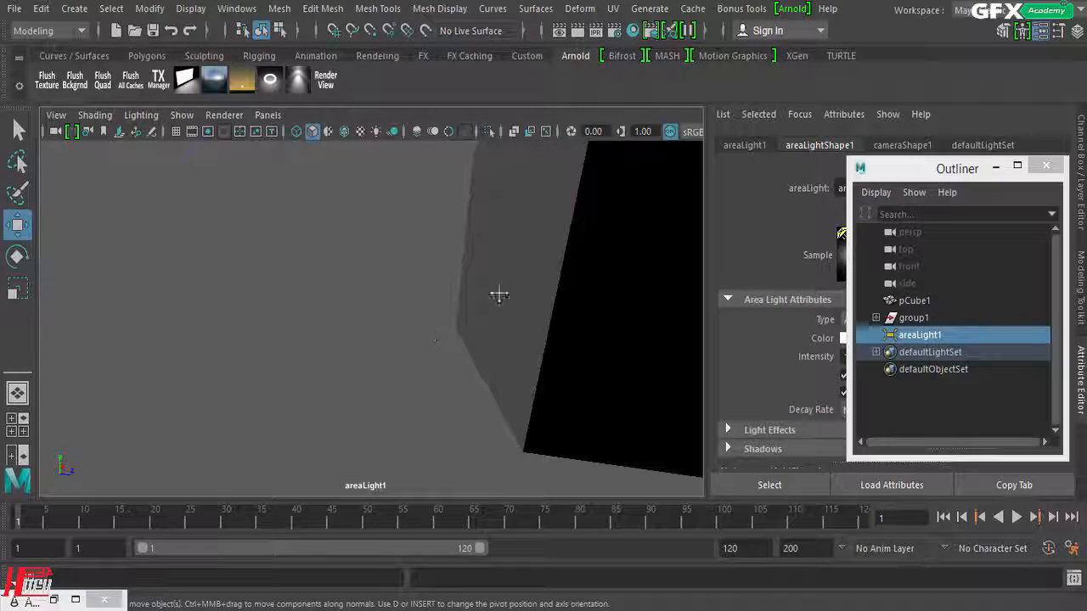
left_click_drag(498, 294, 311, 308, "alt")
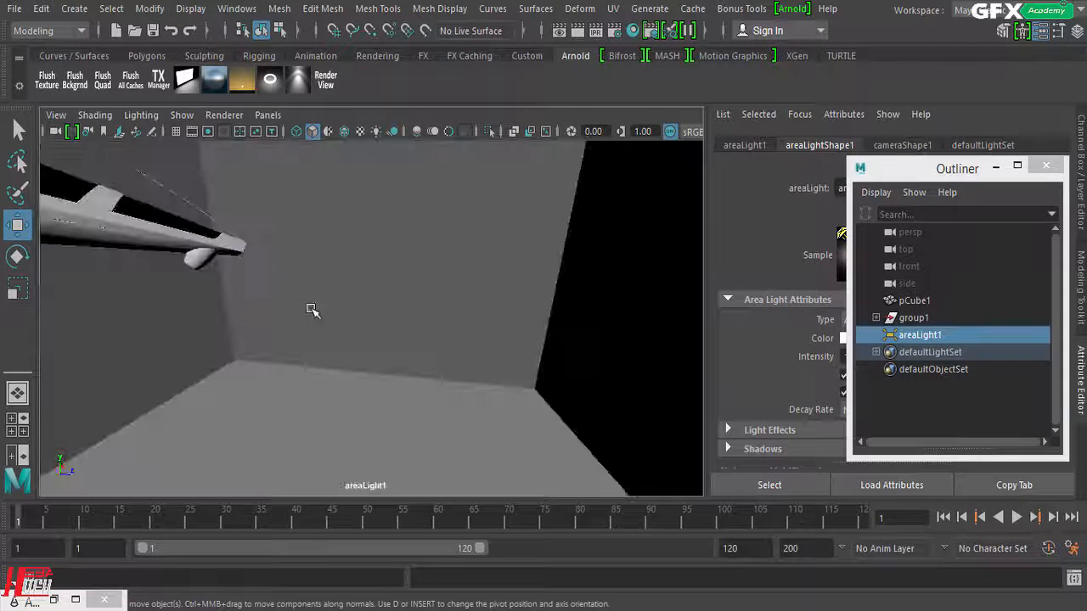
left_click_drag(267, 388, 259, 306, "alt")
middle_click_drag(259, 306, 443, 319, "alt")
left_click_drag(388, 365, 408, 357, "alt")
right_click_drag(364, 352, 411, 360, "alt")
left_click_drag(411, 359, 495, 367, "alt")
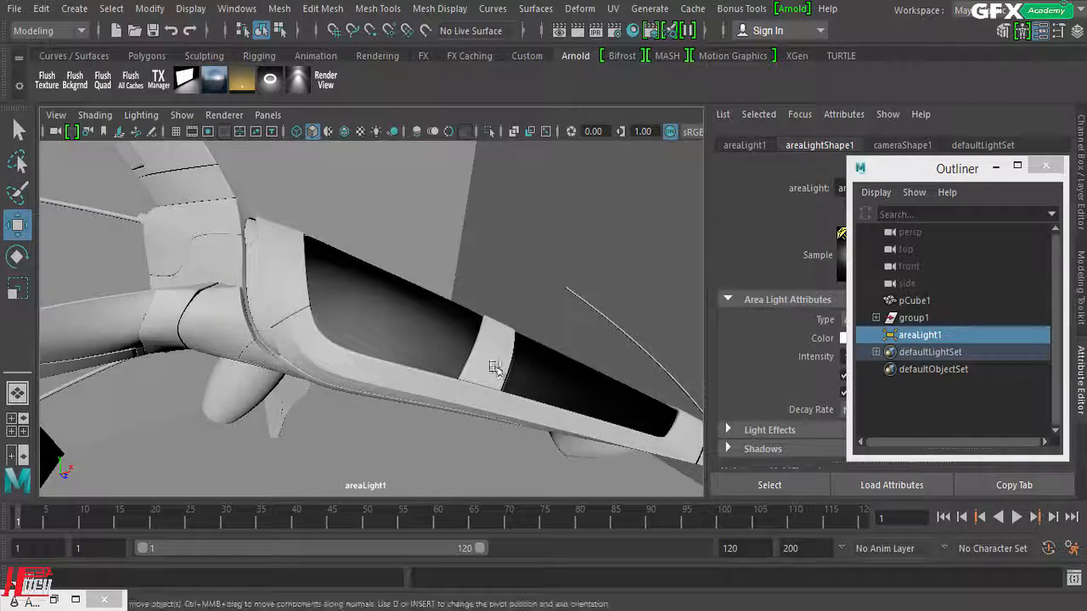
right_click_drag(495, 367, 466, 381, "alt")
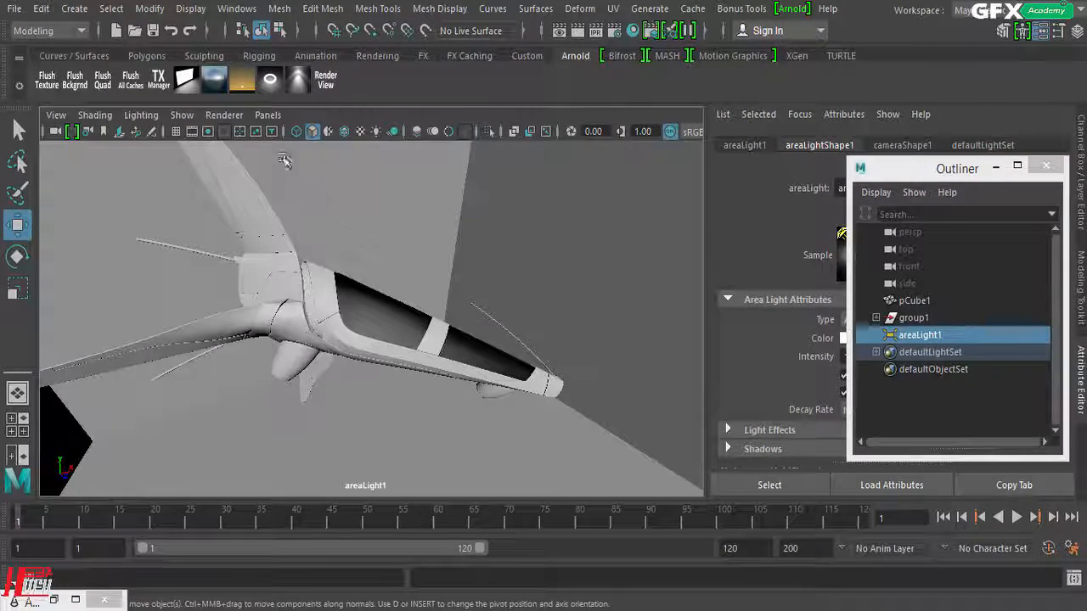
Step: Try to switch the viewport from the area light's view back to a perspective camera
left_click(268, 115)
mouse_move(293, 129)
left_click(458, 132)
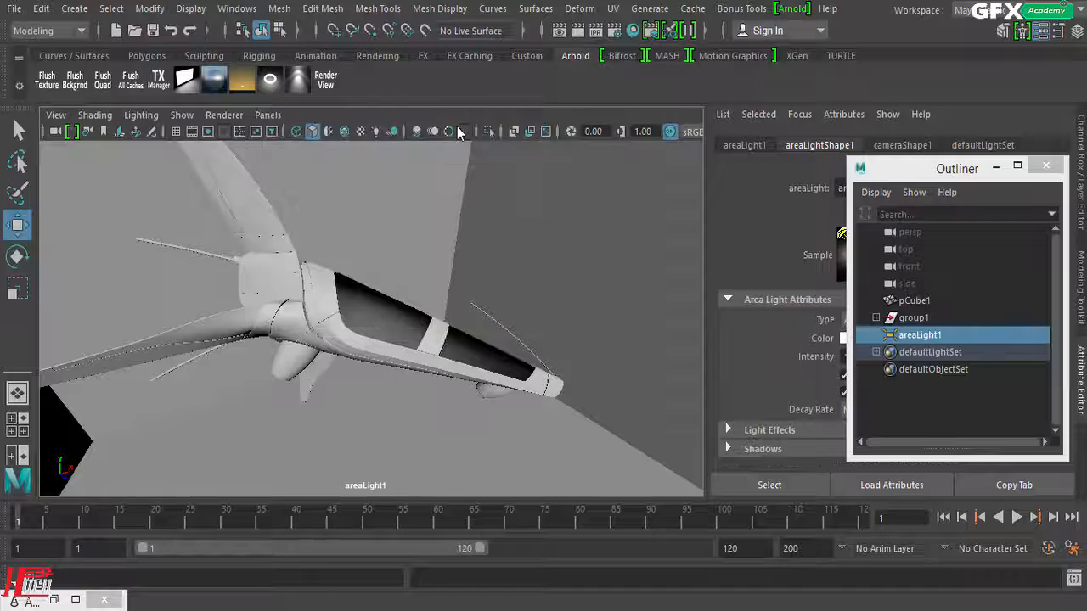
left_click_drag(107, 340, 103, 341, "alt")
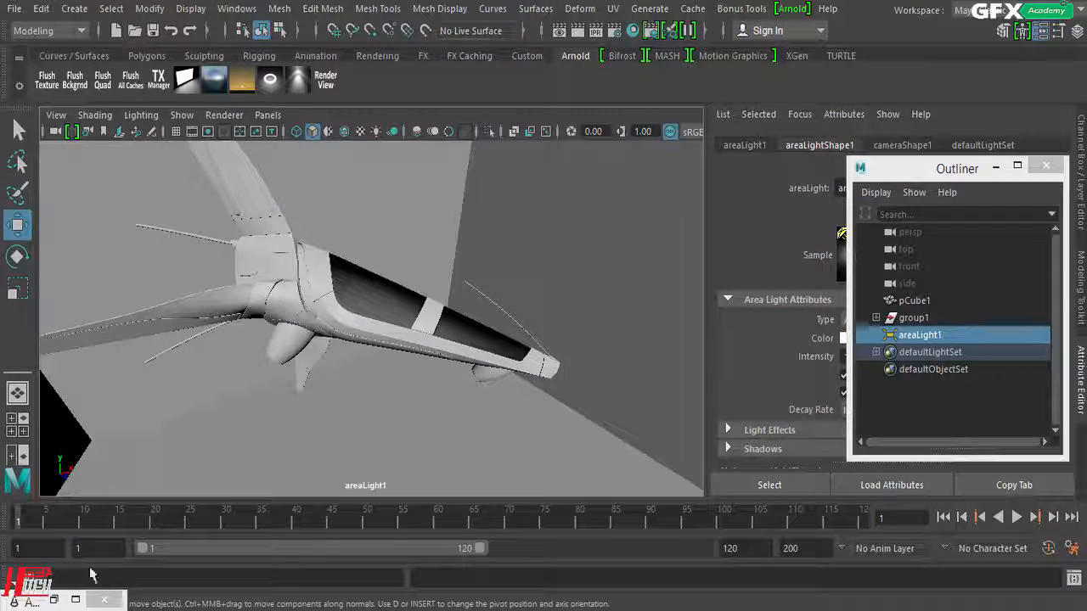
Step: Restore the Arnold Render View, restart the live render, and refine the area light's distance and aim through its own view
left_click(53, 600)
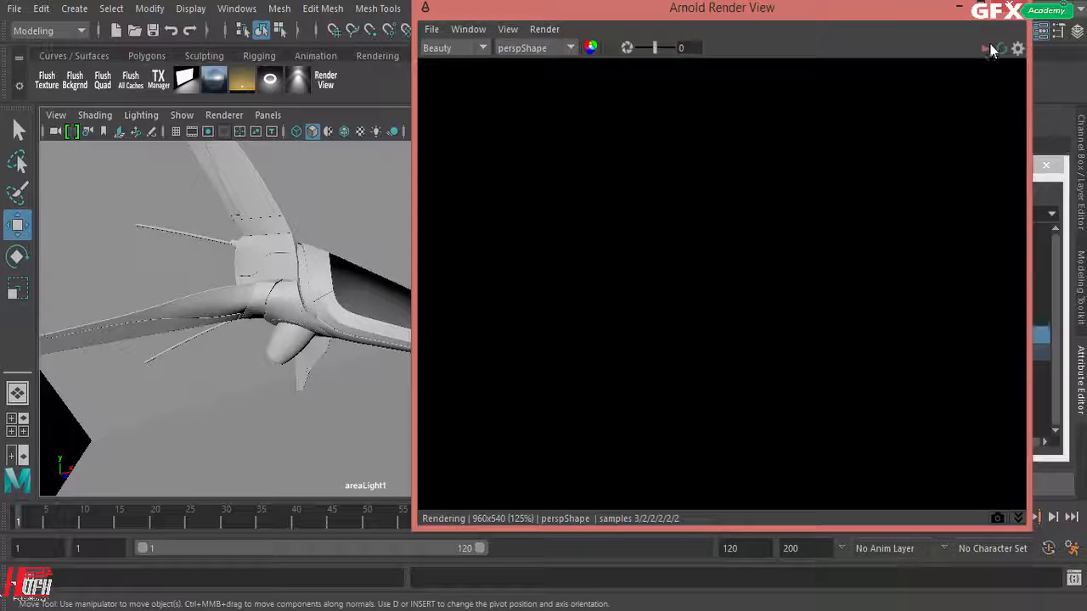
left_click_drag(838, 15, 849, 50)
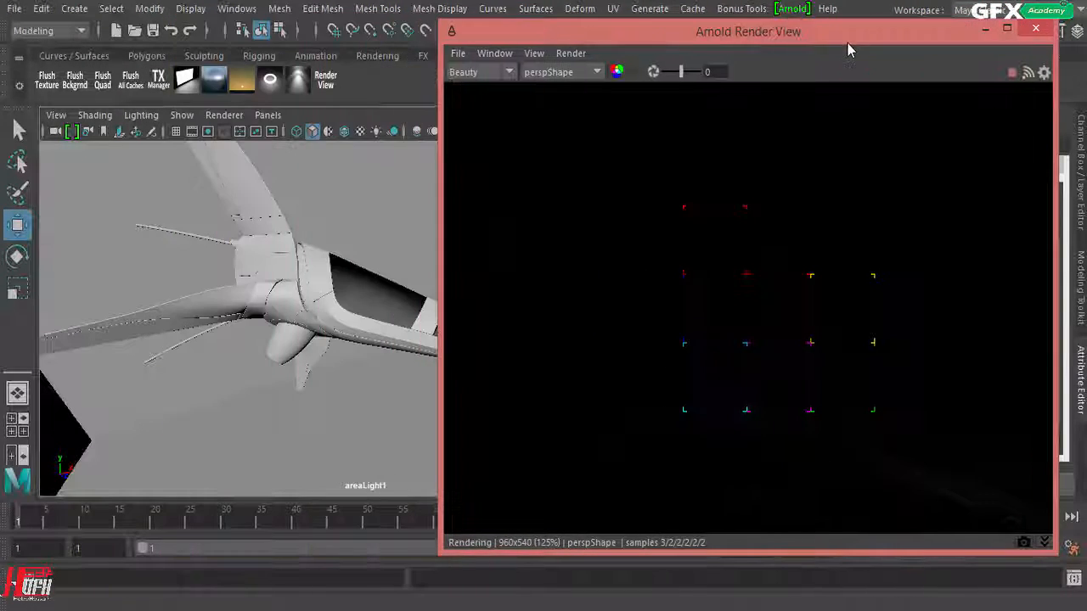
scroll(333, 287, "down", 5)
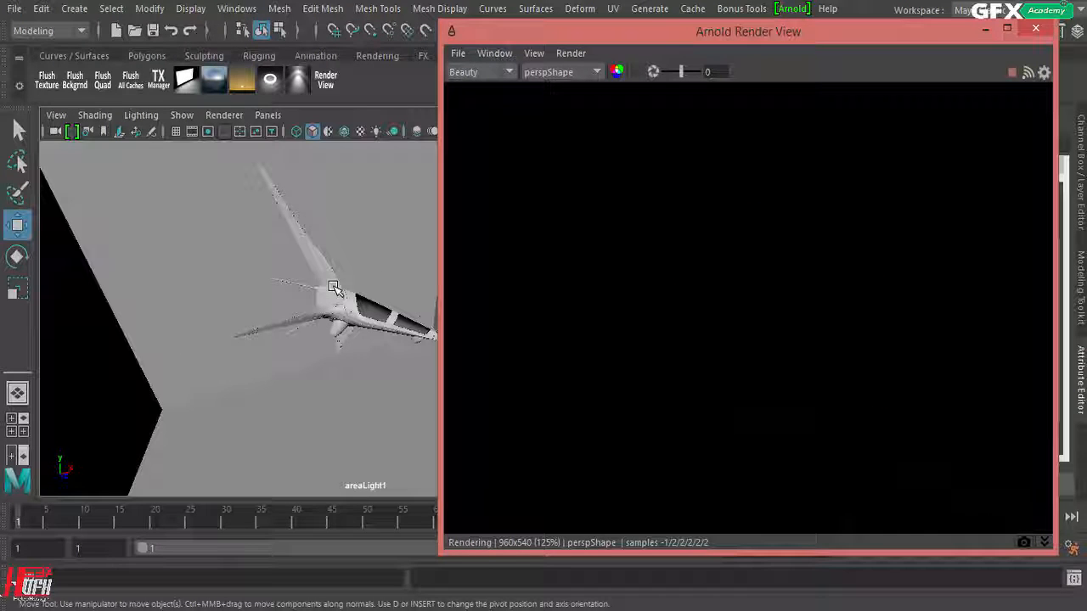
right_click_drag(319, 294, 412, 293, "alt")
mouse_move(412, 293)
left_mouse_down("alt")
mouse_move(444, 286)
mouse_move(402, 298)
left_mouse_up("alt")
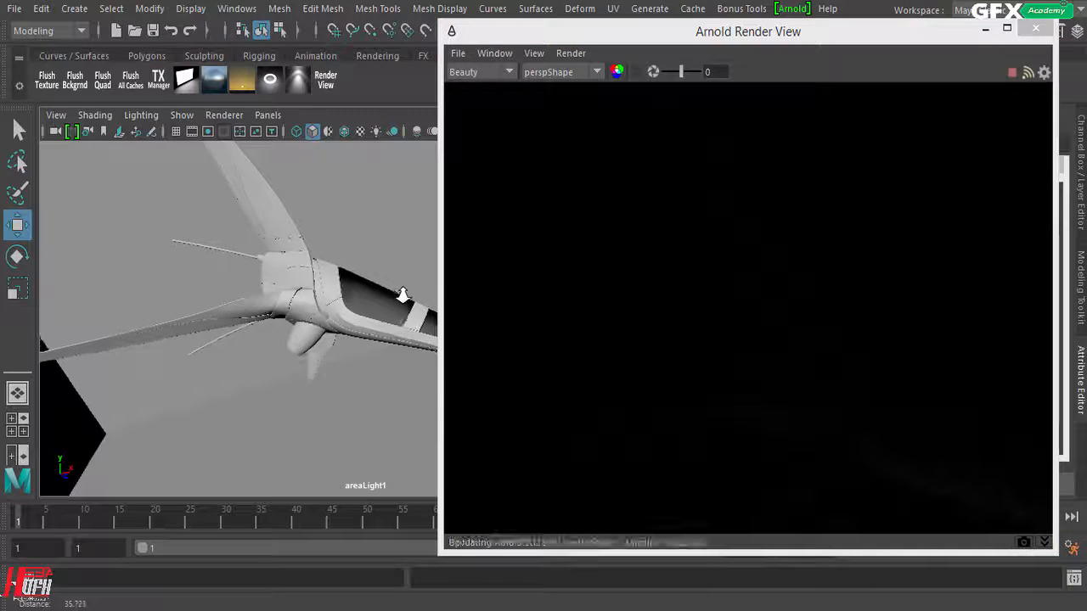
Step: Uncover the area light's attributes by moving the render view and minimizing the Outliner, and set its Arnold Exposure to 8
left_click_drag(780, 32, 386, 50)
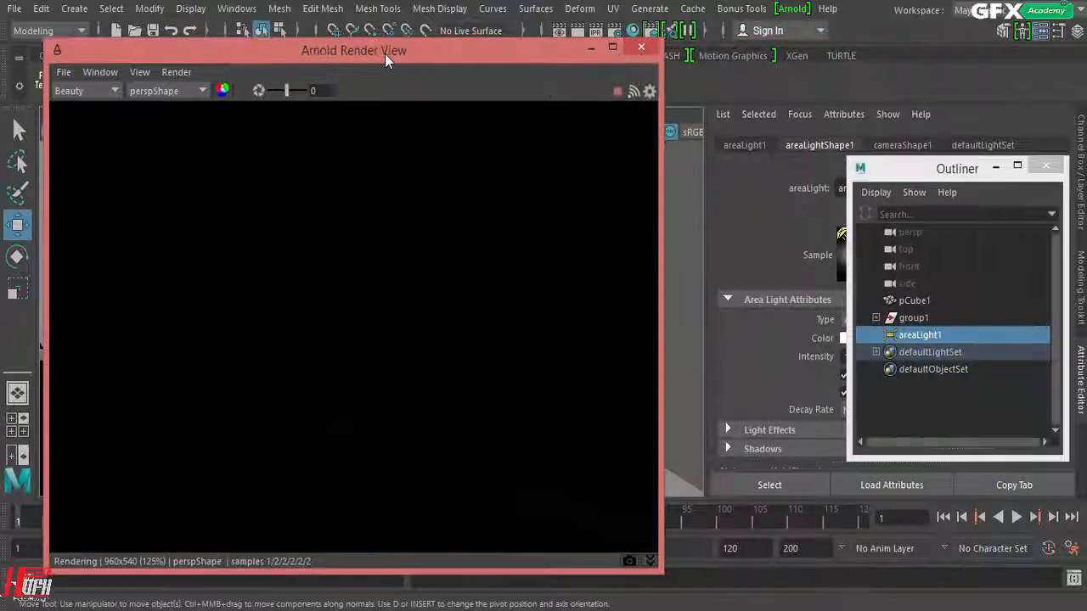
left_click(991, 166)
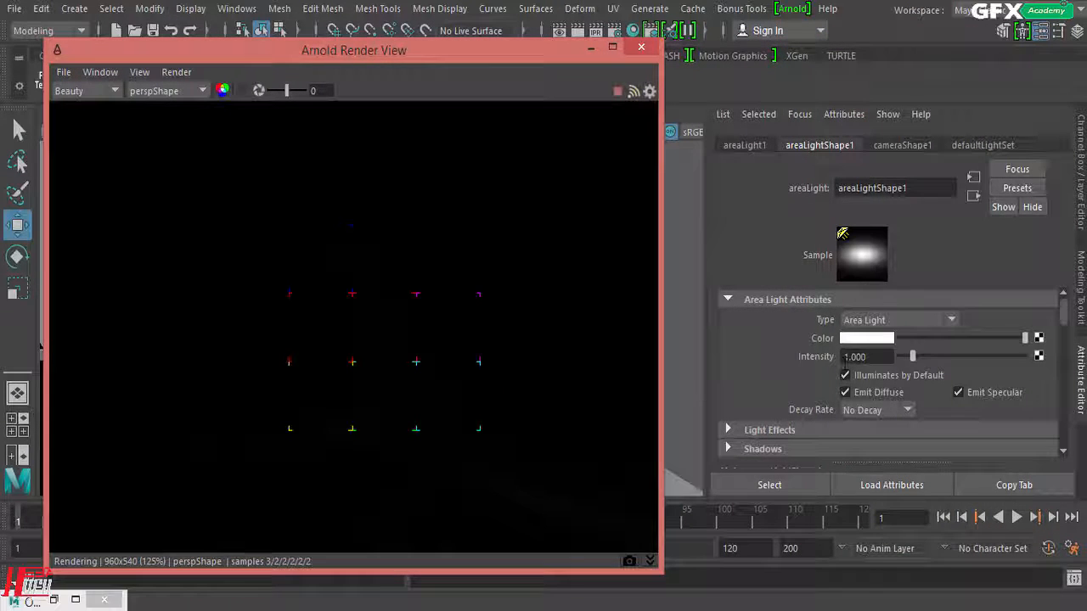
scroll(768, 371, "down", 4)
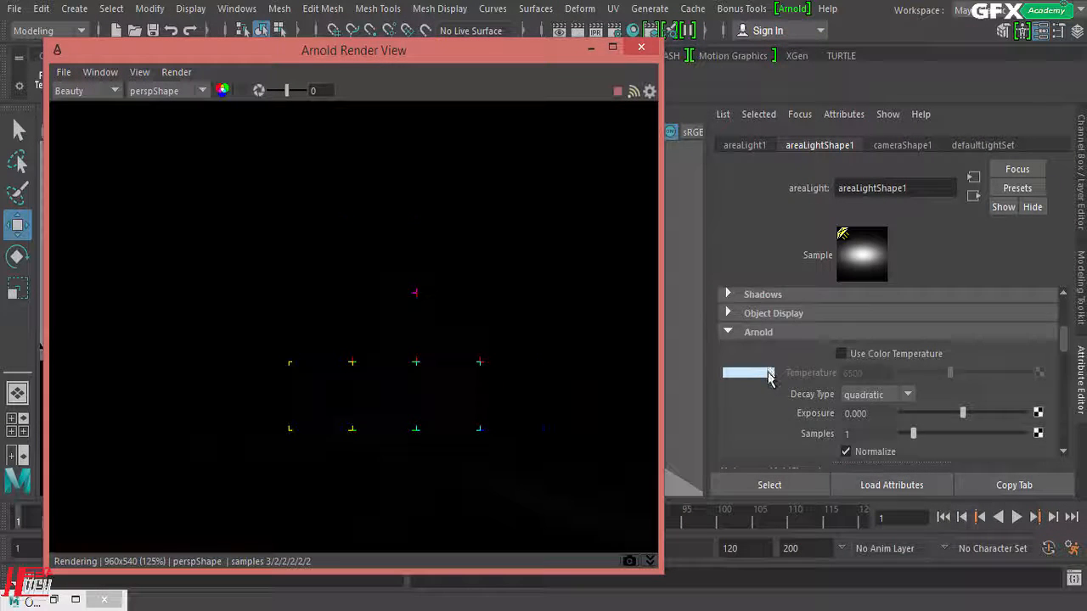
scroll(770, 379, "down", 1)
left_click_drag(873, 363, 773, 388)
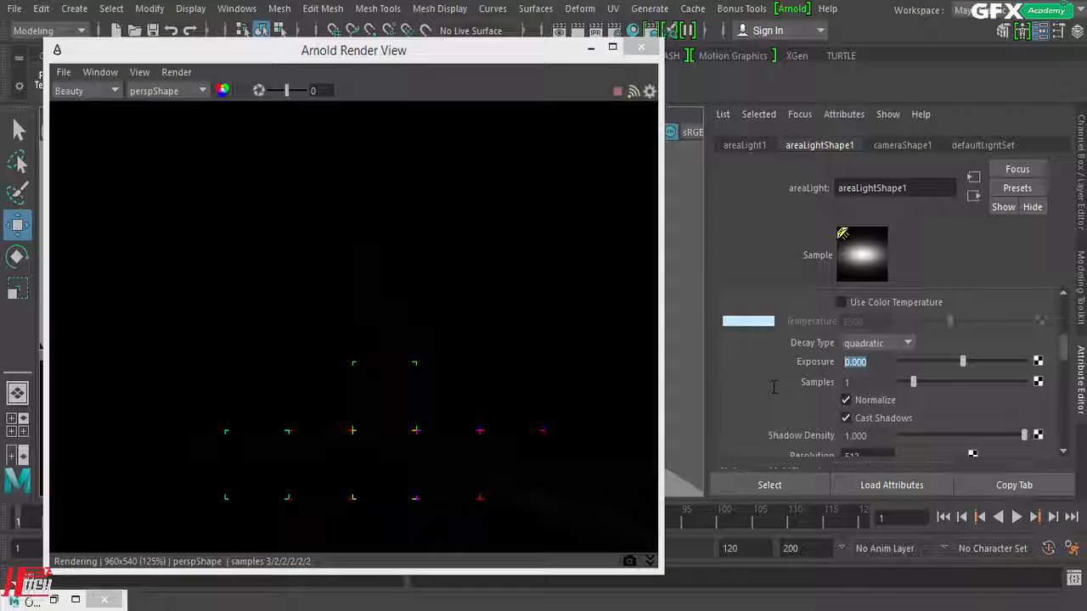
key("Return")
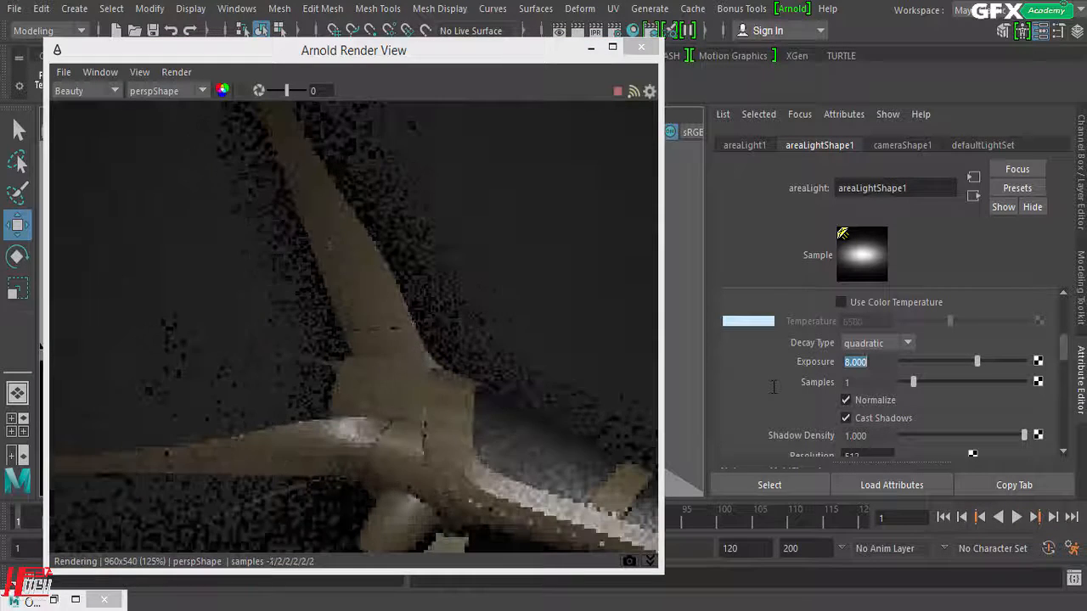
Step: Move the Arnold Render View off the viewport and switch the viewport back to the persp camera
left_click_drag(344, 49, 749, 46)
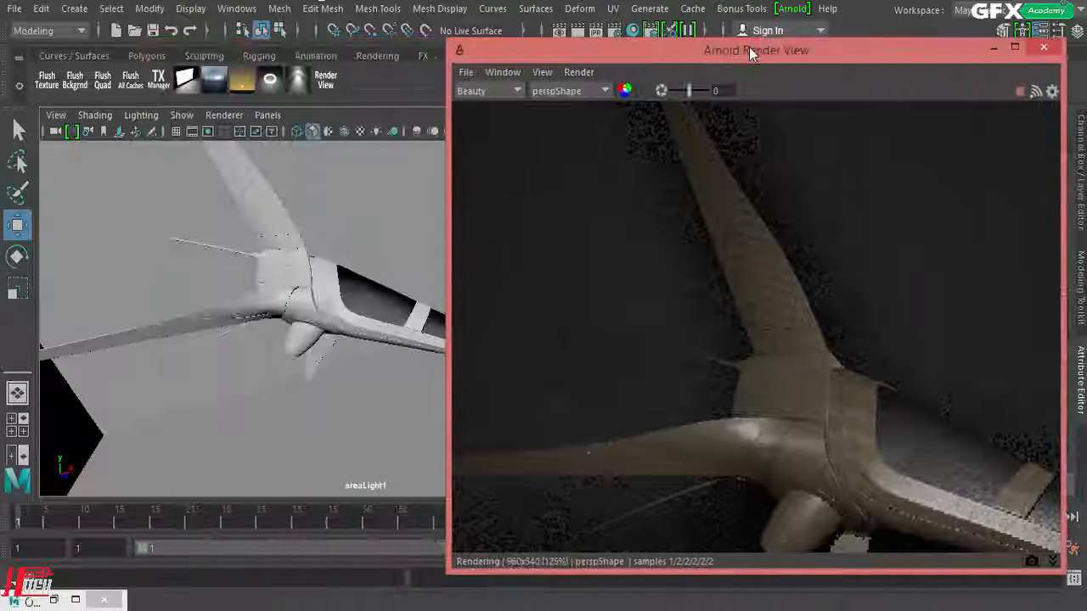
left_click(266, 114)
mouse_move(304, 131)
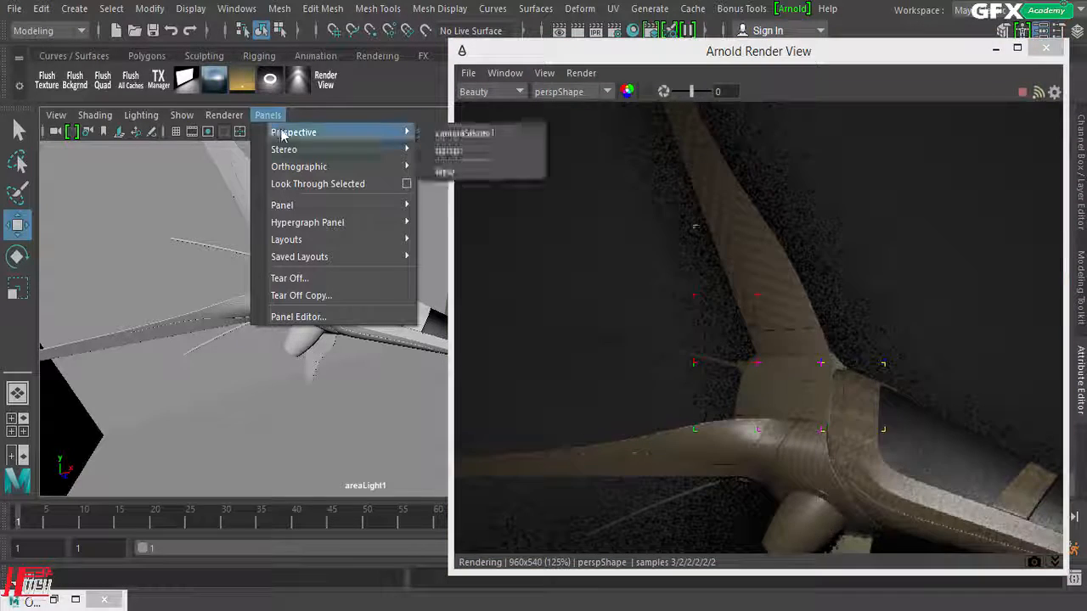
left_click(449, 151)
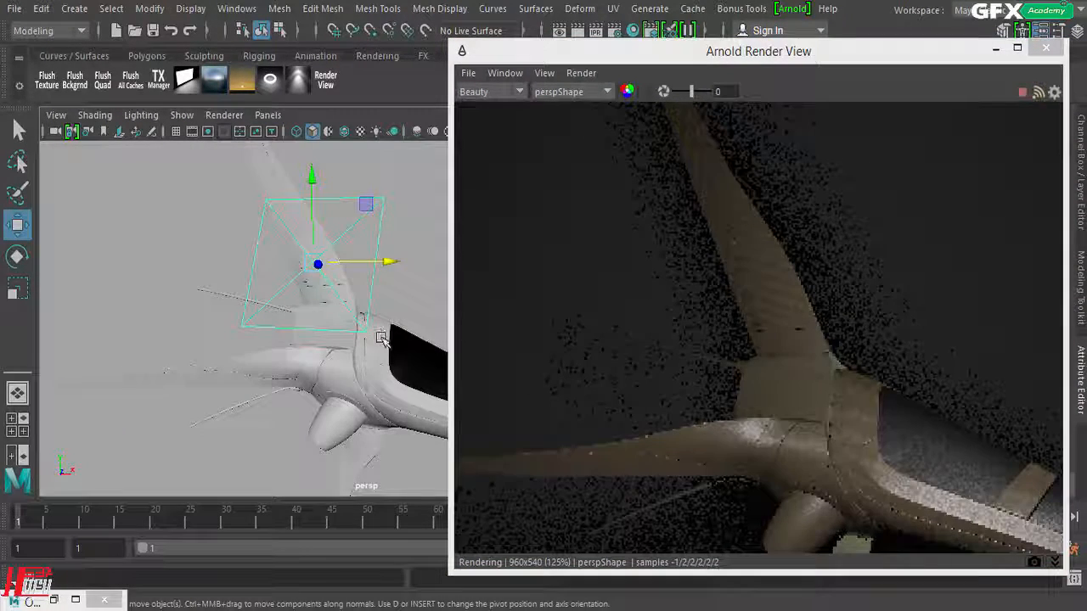
Step: Move the area light away from the spaceship along Z, raise it, and shift it along X past the ship's nose
right_click_drag(382, 344, 279, 347, "alt")
left_click_drag(325, 314, 259, 282, "alt")
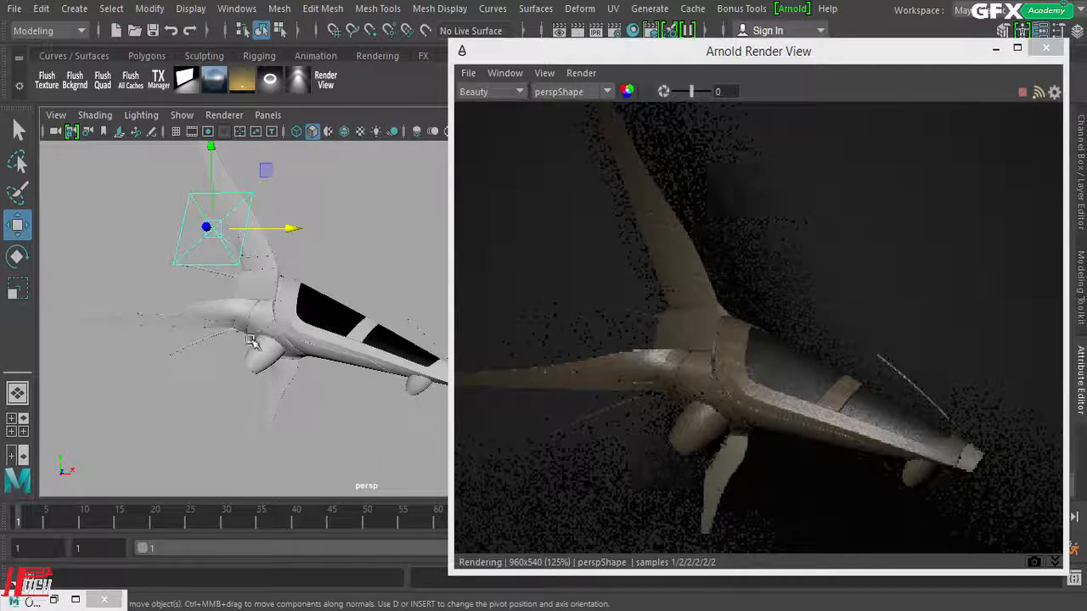
left_click_drag(205, 225, 82, 209)
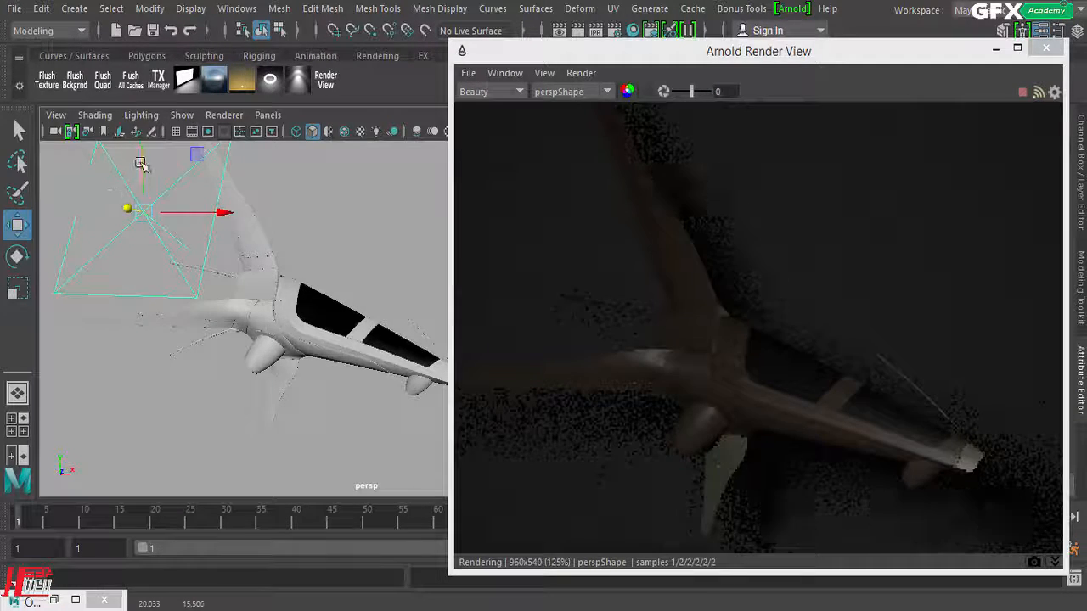
left_click_drag(142, 164, 213, 90)
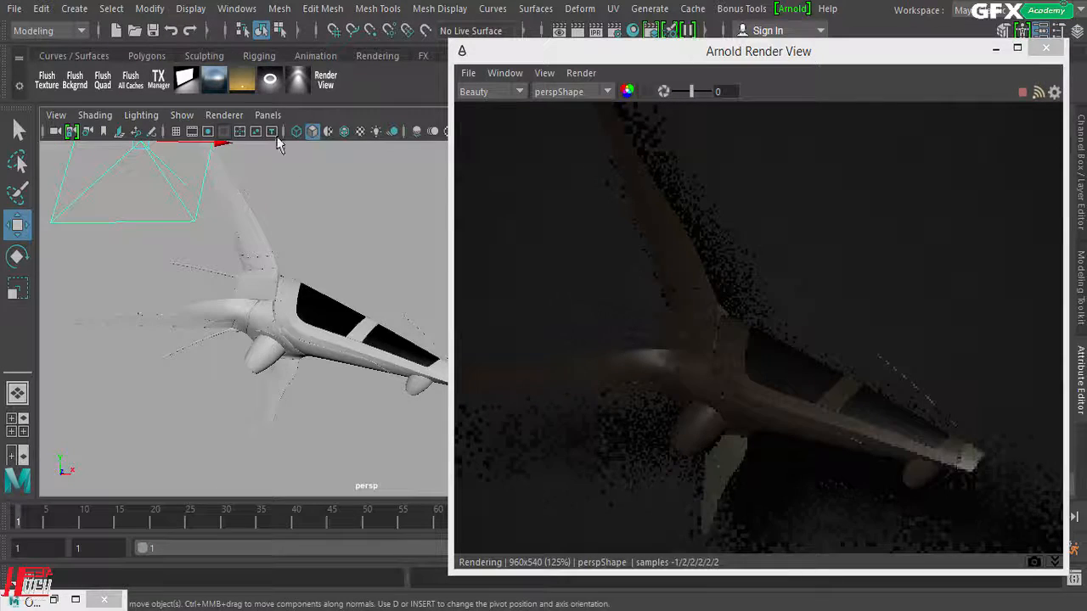
left_click_drag(219, 143, 604, 374)
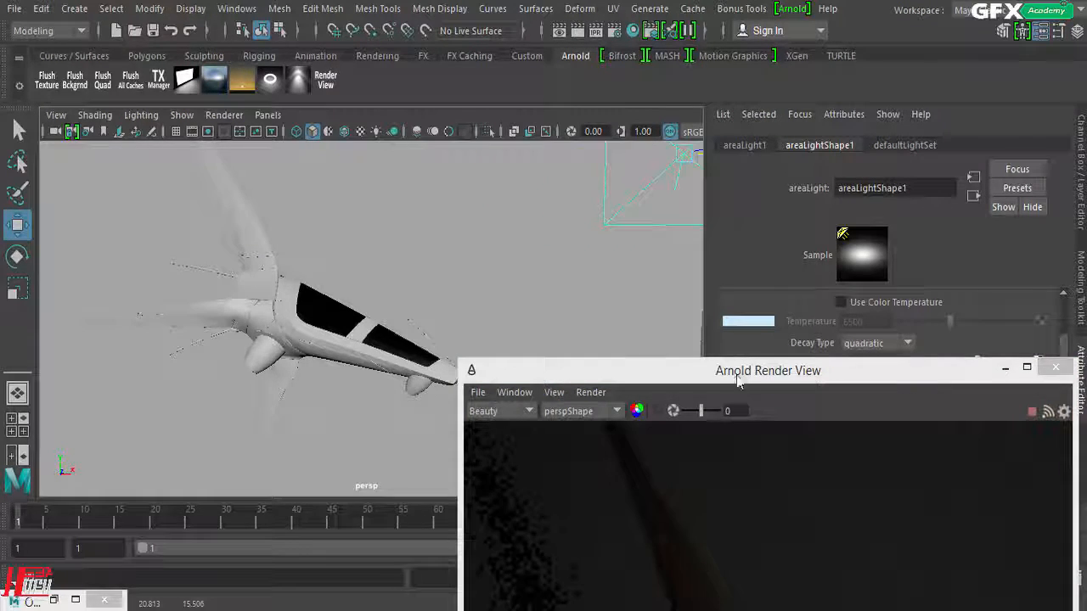
Step: Rotate the area light beyond the ship's nose to re-aim it, moving the Arnold Render View aside to follow the live render
left_click_drag(722, 369, 552, 211)
left_click_drag(559, 284, 337, 231)
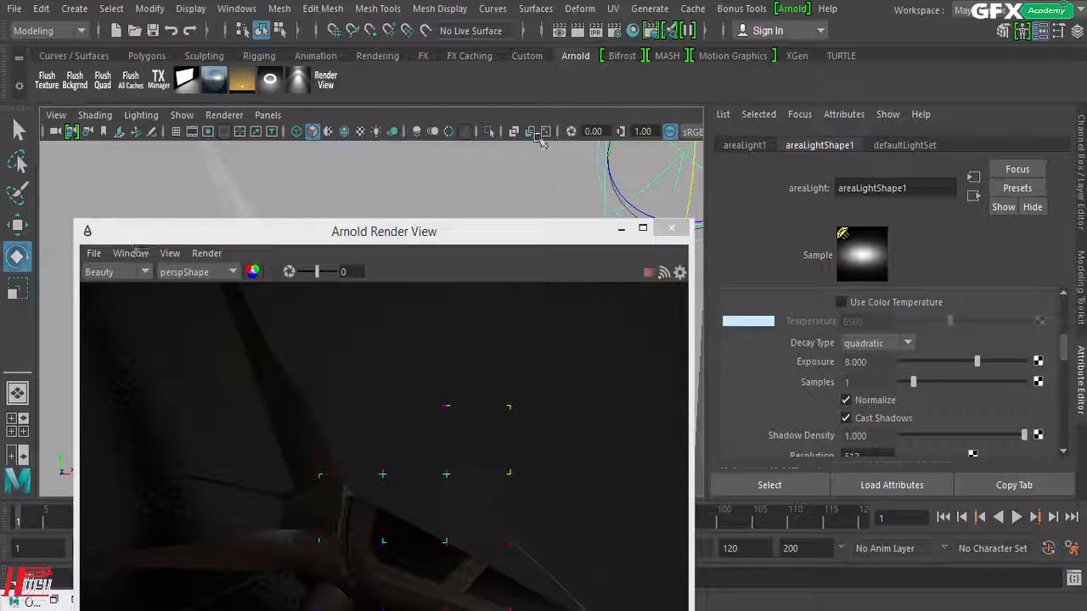
left_click_drag(648, 188, 629, 199)
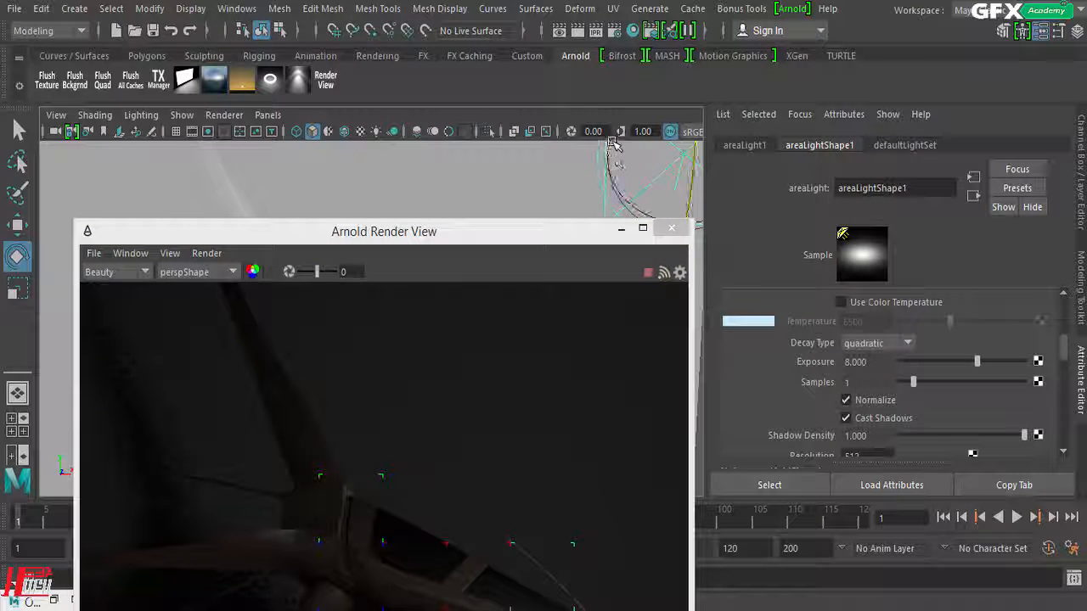
left_click_drag(613, 145, 643, 132)
left_click_drag(568, 238, 411, 56)
left_click_drag(629, 181, 624, 133)
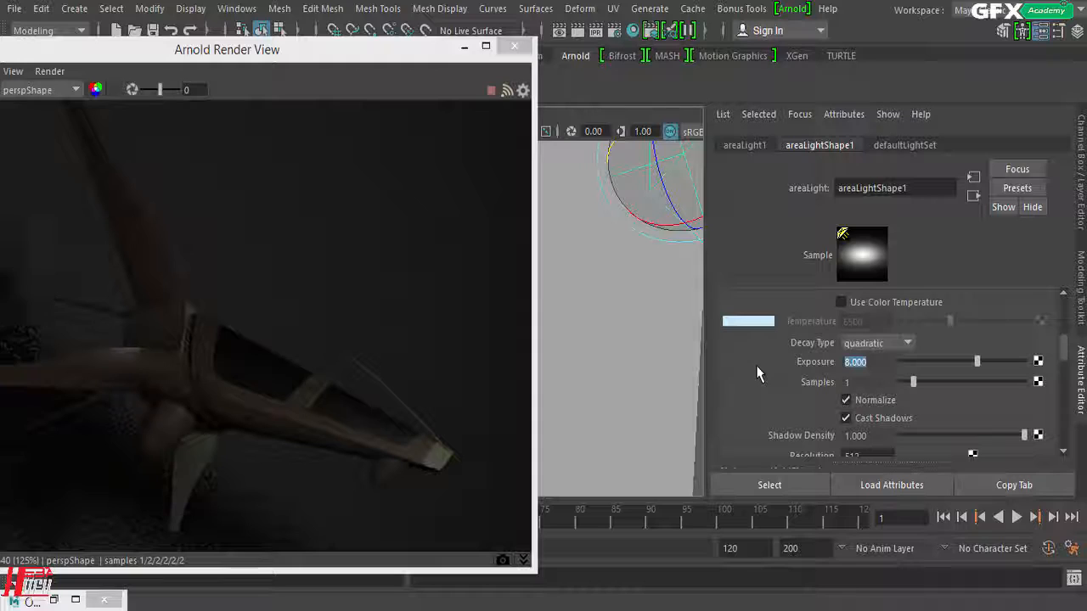
Step: Set the area light's Exposure to 12 and reposition the Arnold Render View to inspect the spaceship's lighting
type("2")
key("Return")
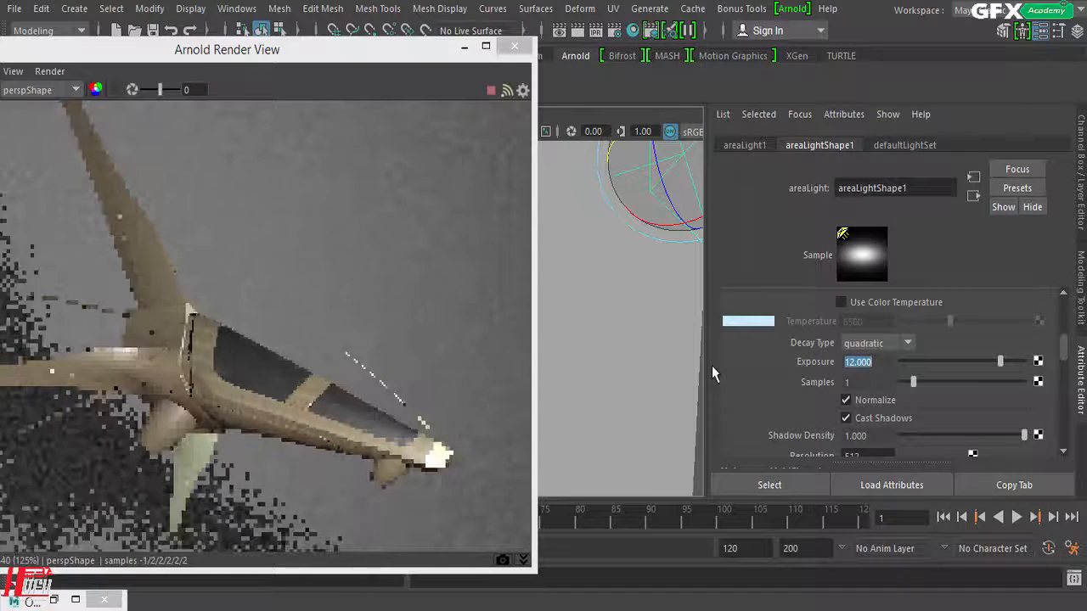
left_click_drag(429, 61, 589, 12)
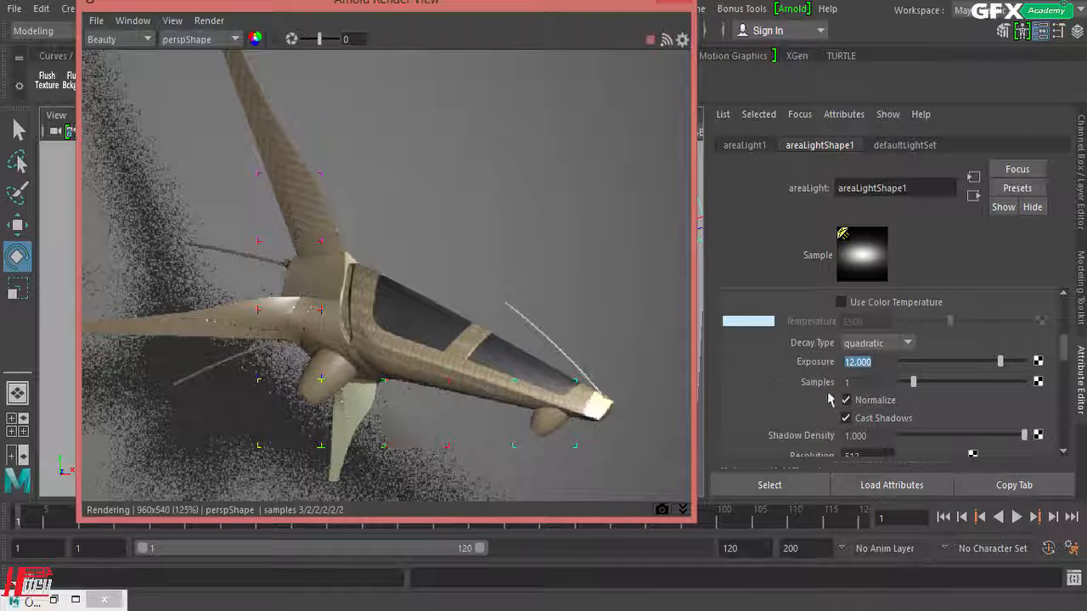
left_click_drag(586, 9, 373, 8)
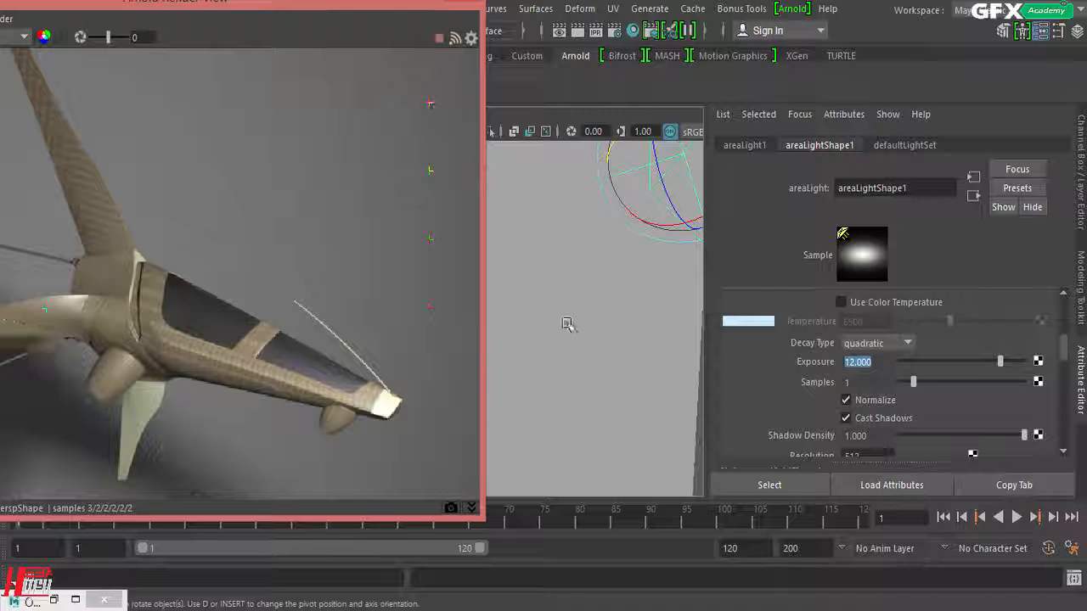
Step: Bring the area light further into the viewport and shrink the Arnold Render View to fit beside it
left_click_drag(603, 315, 572, 315, "alt")
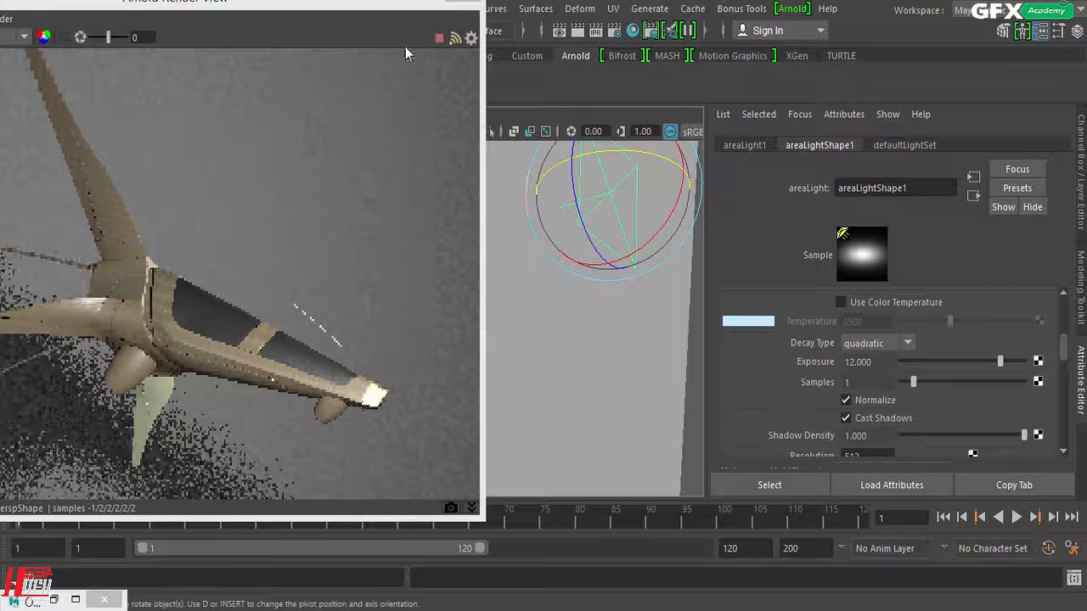
left_click_drag(371, 6, 502, 25)
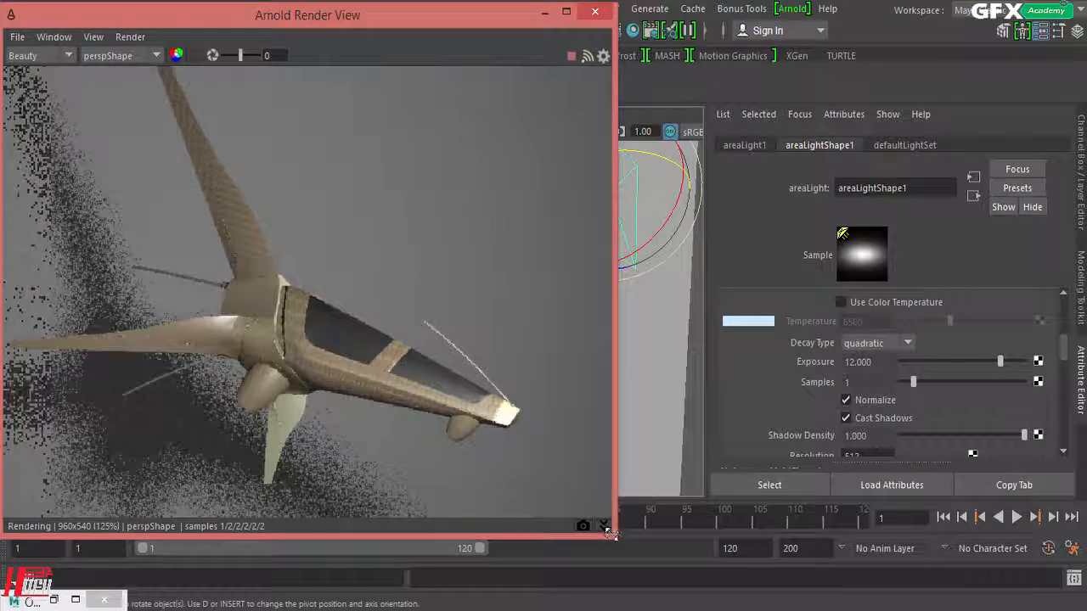
left_click_drag(616, 535, 388, 403)
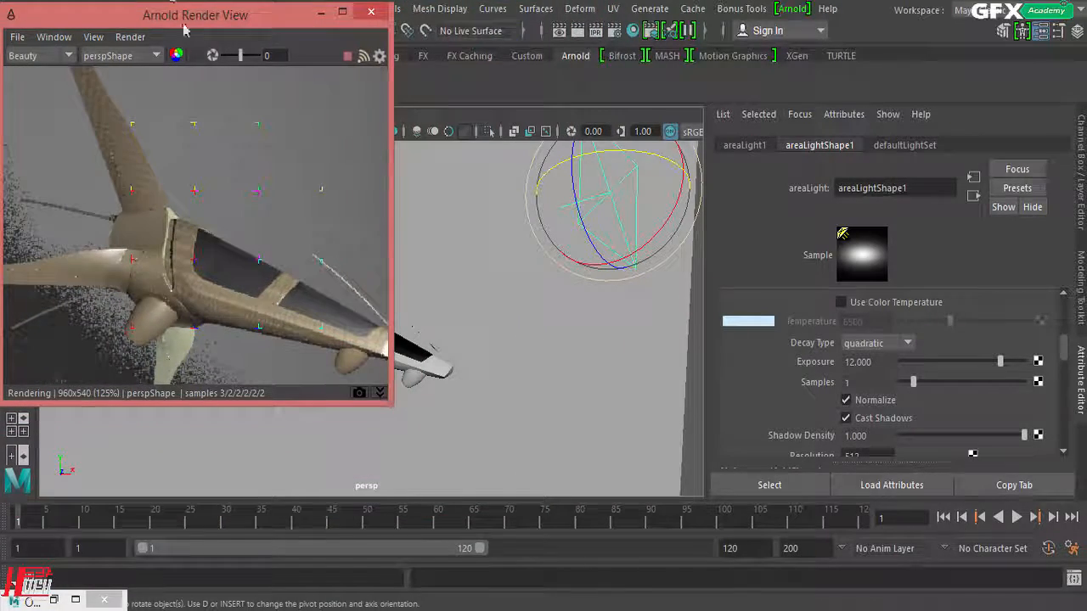
left_click_drag(183, 30, 251, 66)
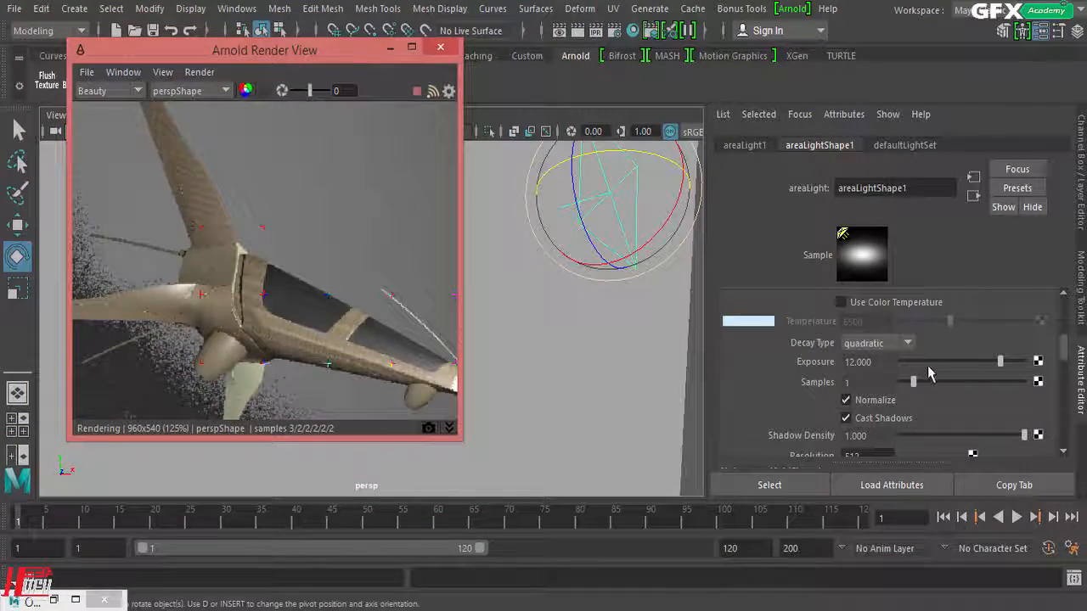
Step: Turn off Normalize on the area light, enlarge the render view, and scale the light up uniformly to judge its brightness
left_click(876, 404)
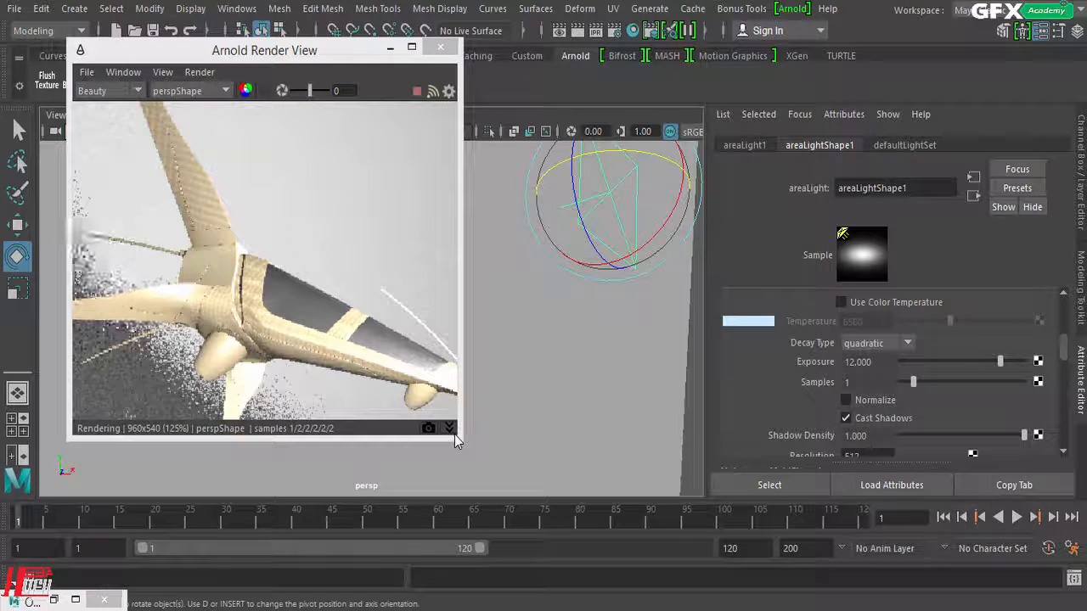
left_click_drag(460, 442, 548, 466)
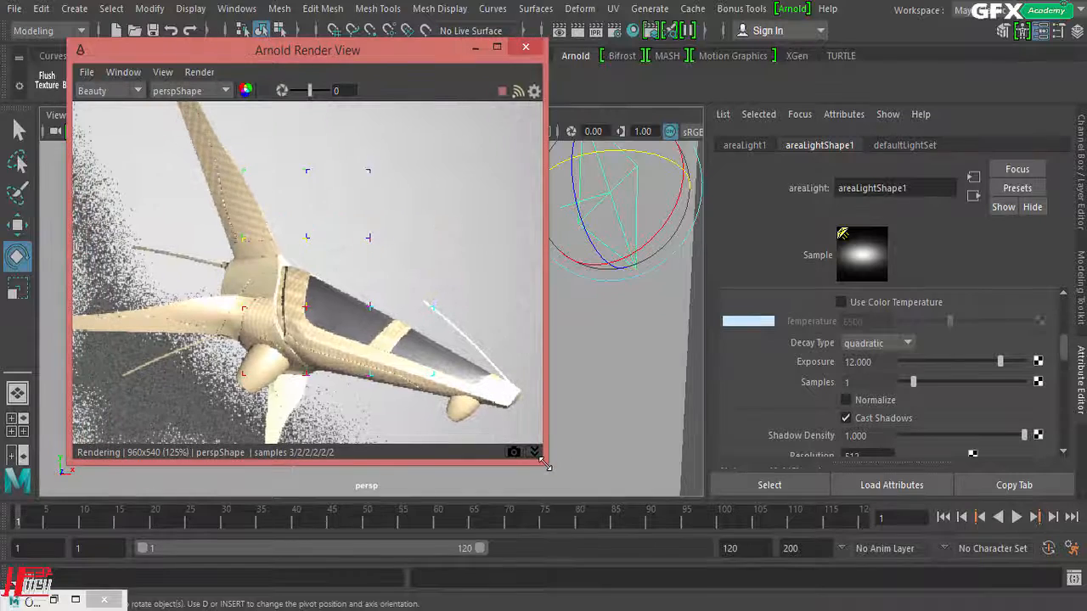
left_click_drag(629, 151, 645, 207)
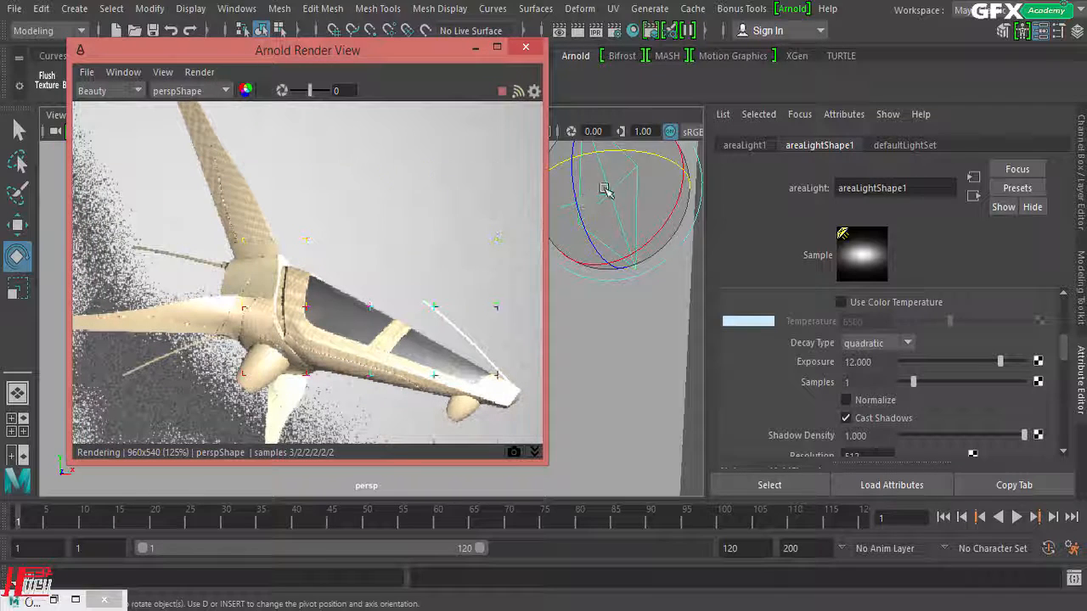
left_click(18, 291)
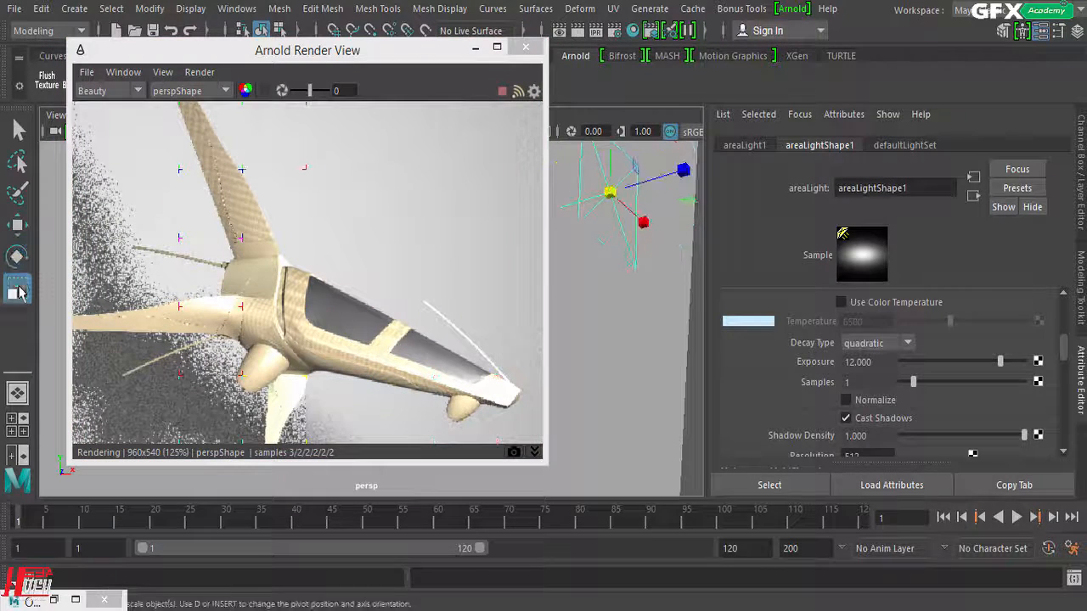
left_click_drag(609, 191, 621, 196)
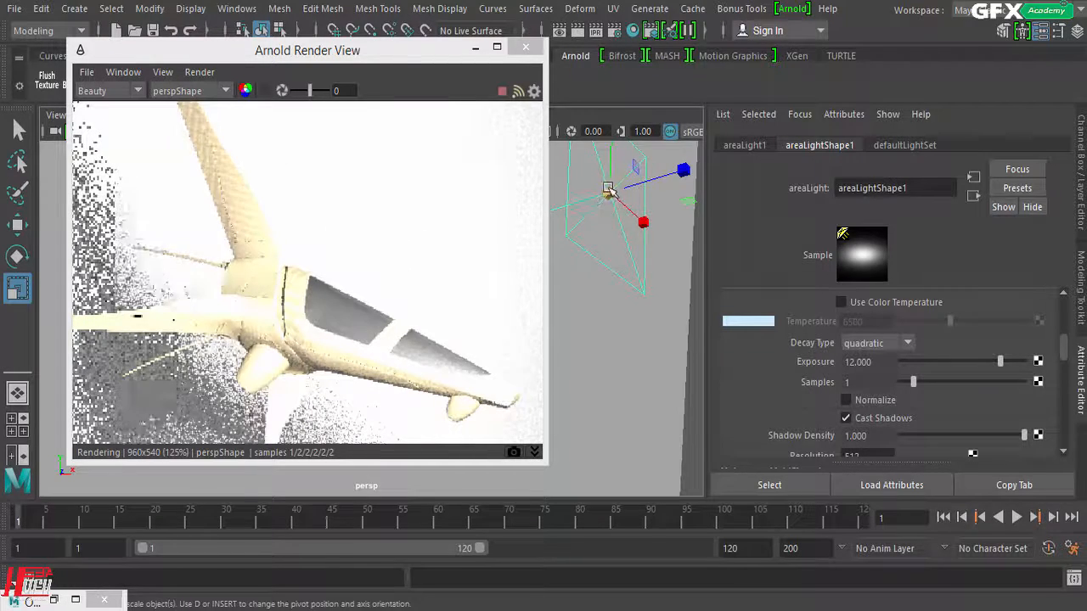
left_click_drag(591, 197, 572, 203)
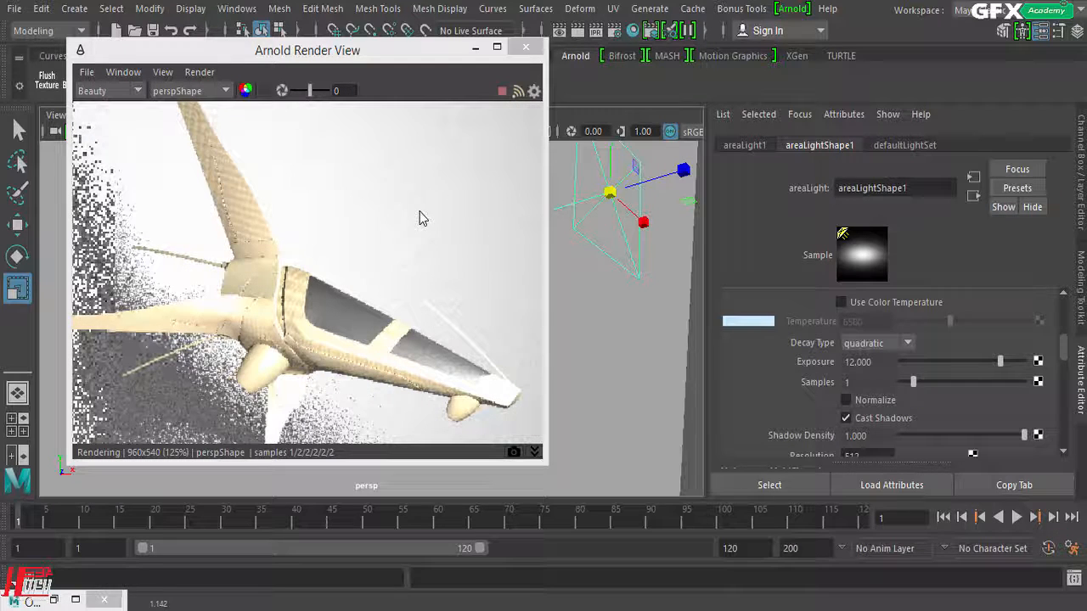
left_click(617, 192)
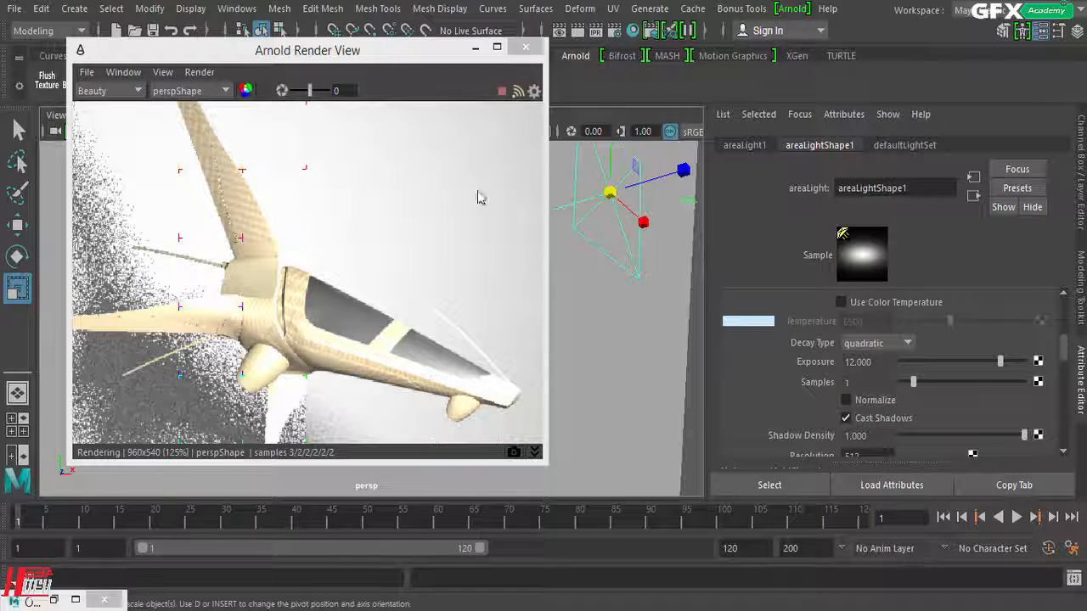
Step: Turn Normalize back on and scale the area light up and down to compare the effect on the render
left_click(884, 404)
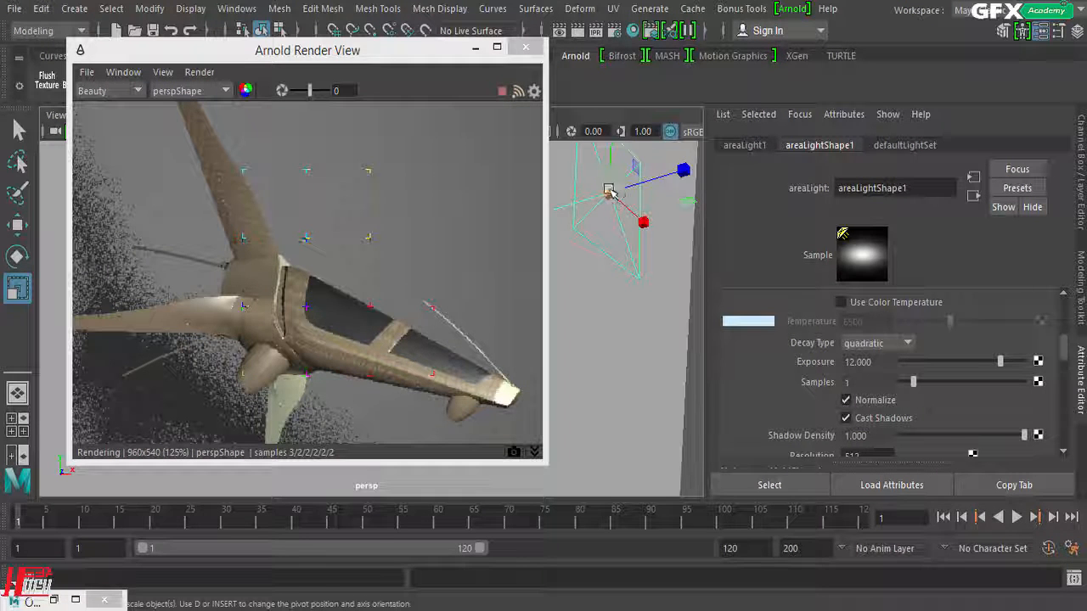
left_click_drag(610, 193, 741, 184)
left_click_drag(608, 189, 472, 185)
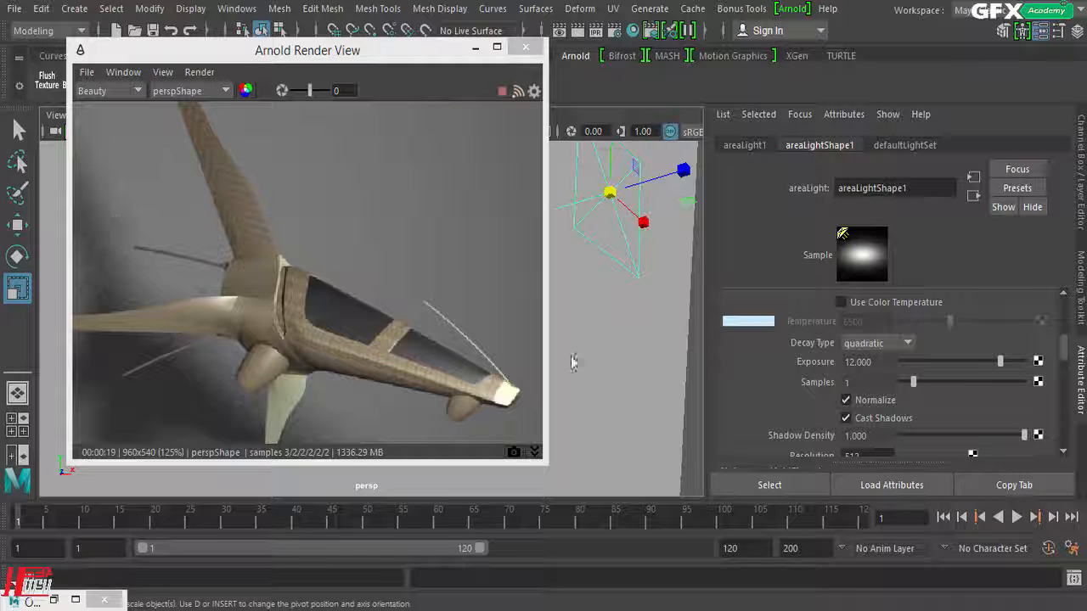
Step: Toggle the area light's Cast Shadows off and on, and try a Shadow Density of 0.434 before restoring it to 1
left_click(847, 418)
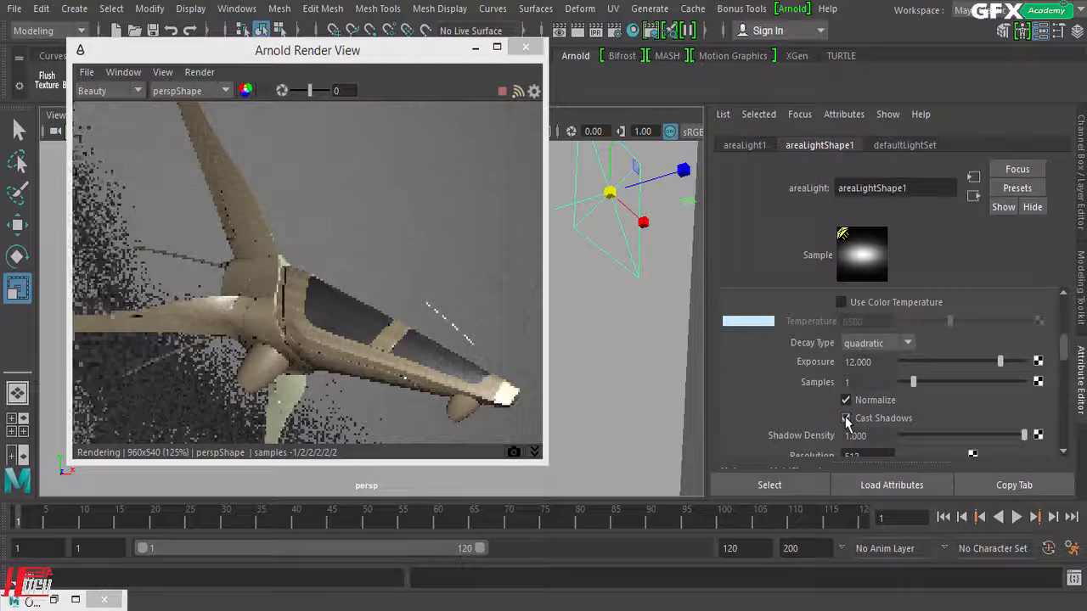
left_click(846, 419)
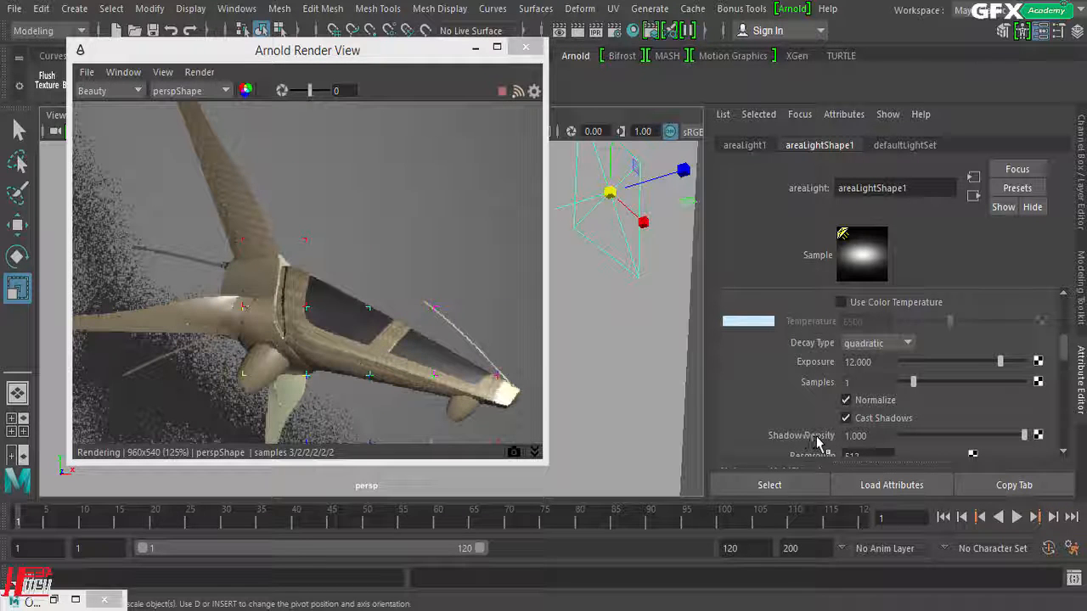
left_click_drag(1024, 435, 954, 436)
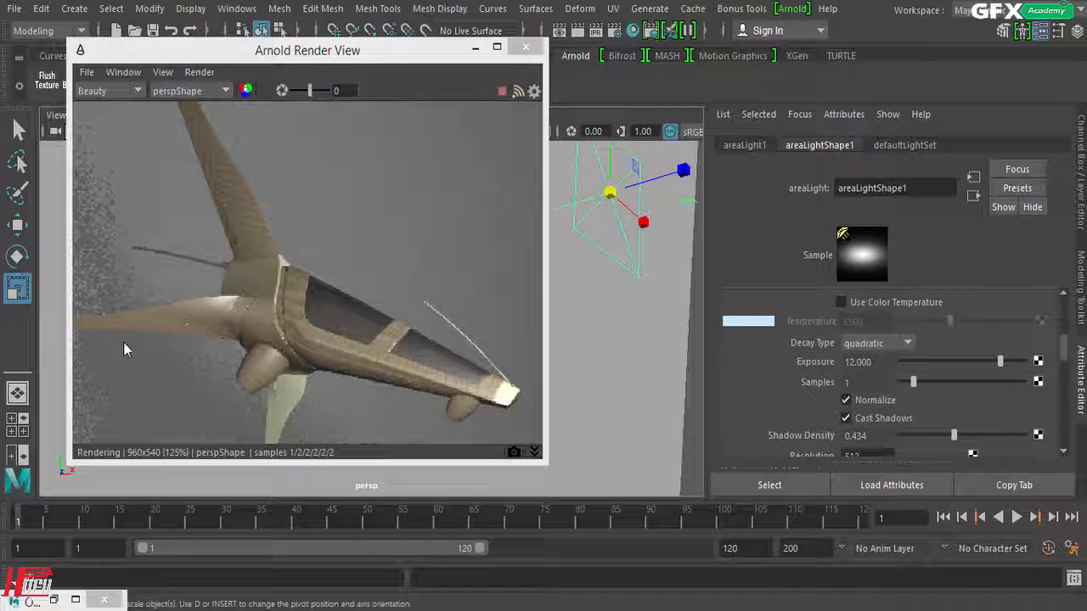
left_click_drag(953, 436, 1053, 436)
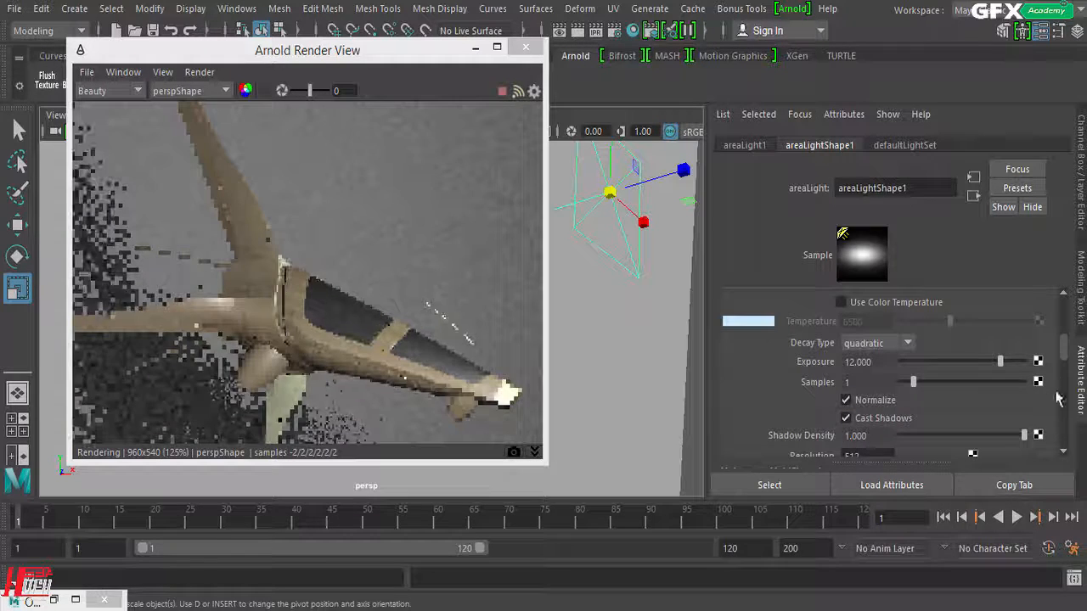
Step: Examine the area light's Resolution, Spread and Volume Samples settings alongside the live render
scroll(945, 316, "down", 2)
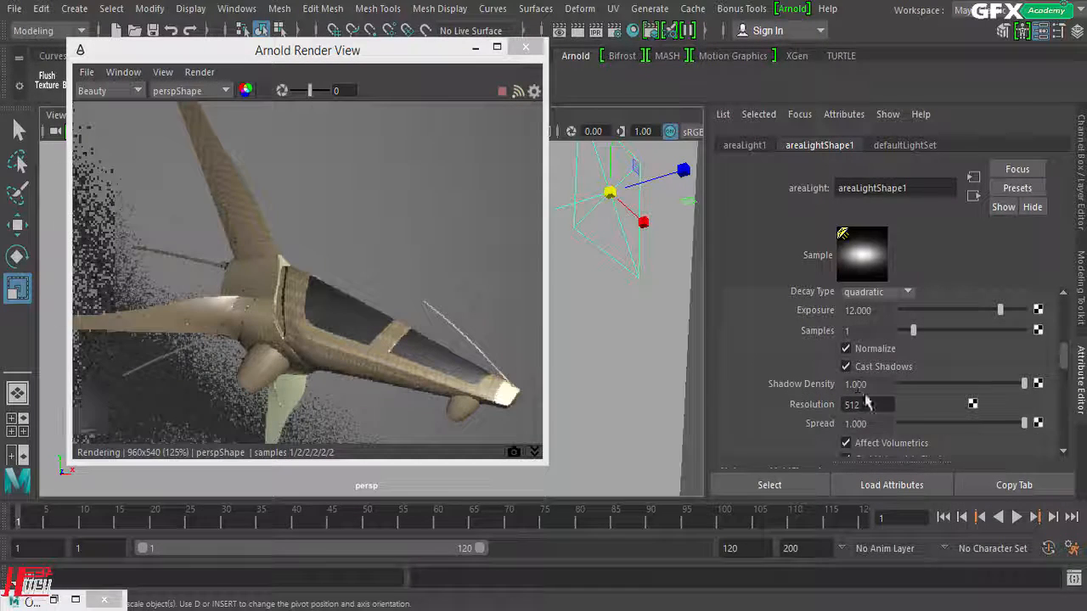
left_click_drag(872, 403, 706, 408)
left_click_drag(880, 424, 837, 425)
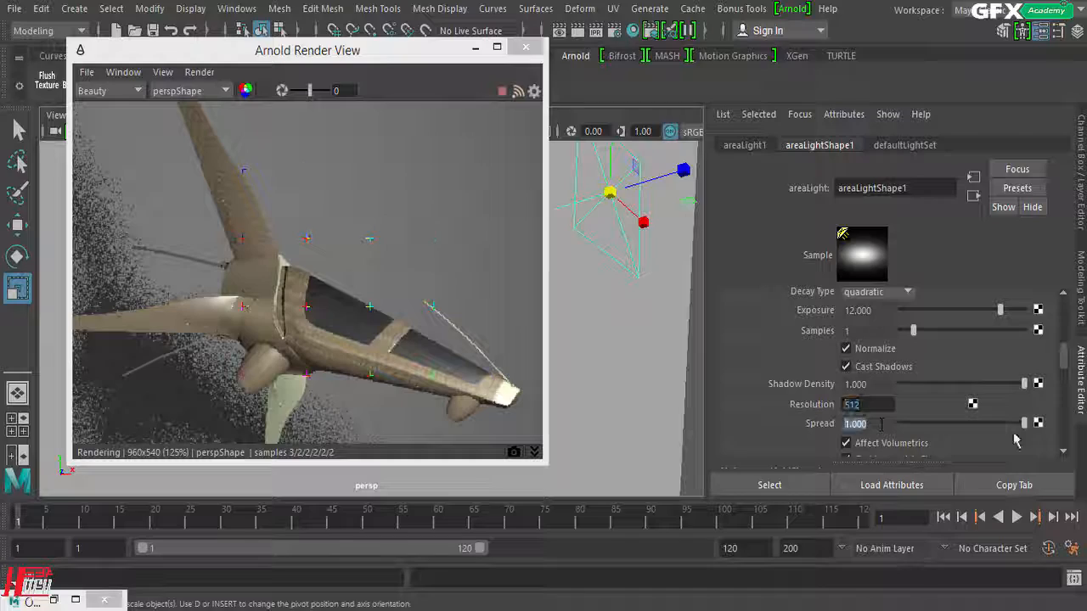
mouse_move(1024, 429)
left_mouse_down()
mouse_move(924, 420)
mouse_move(1030, 425)
left_mouse_up()
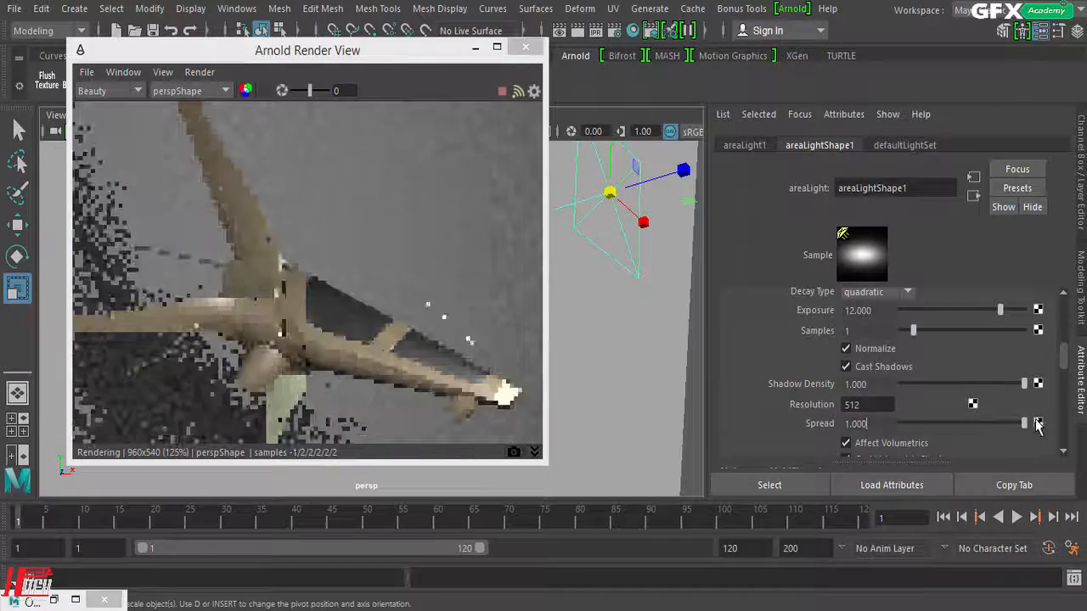
left_click_drag(861, 424, 783, 420)
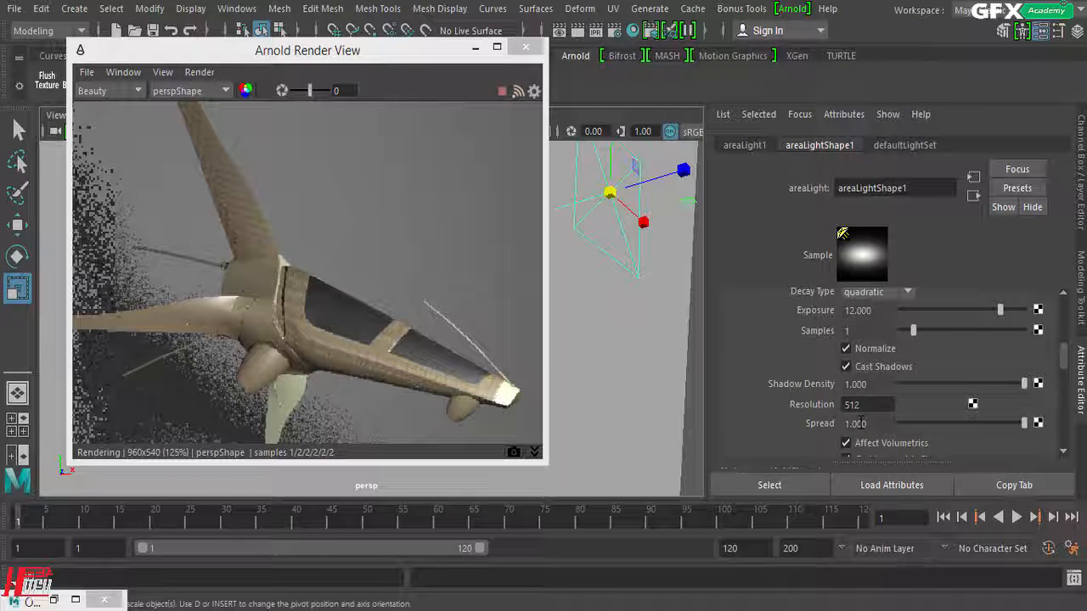
scroll(821, 352, "down", 2)
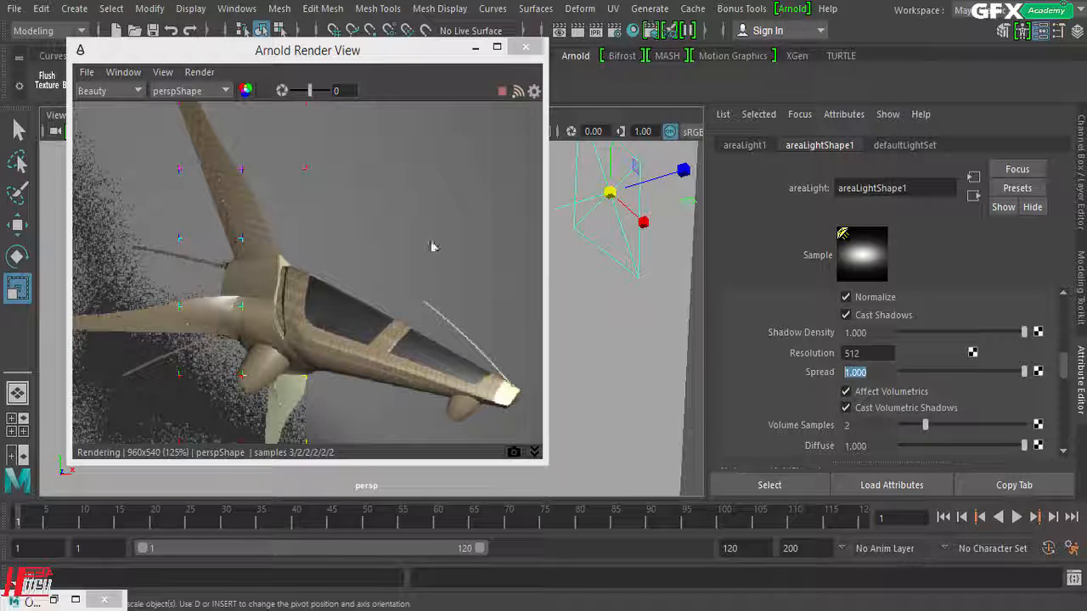
left_click_drag(388, 56, 445, 47)
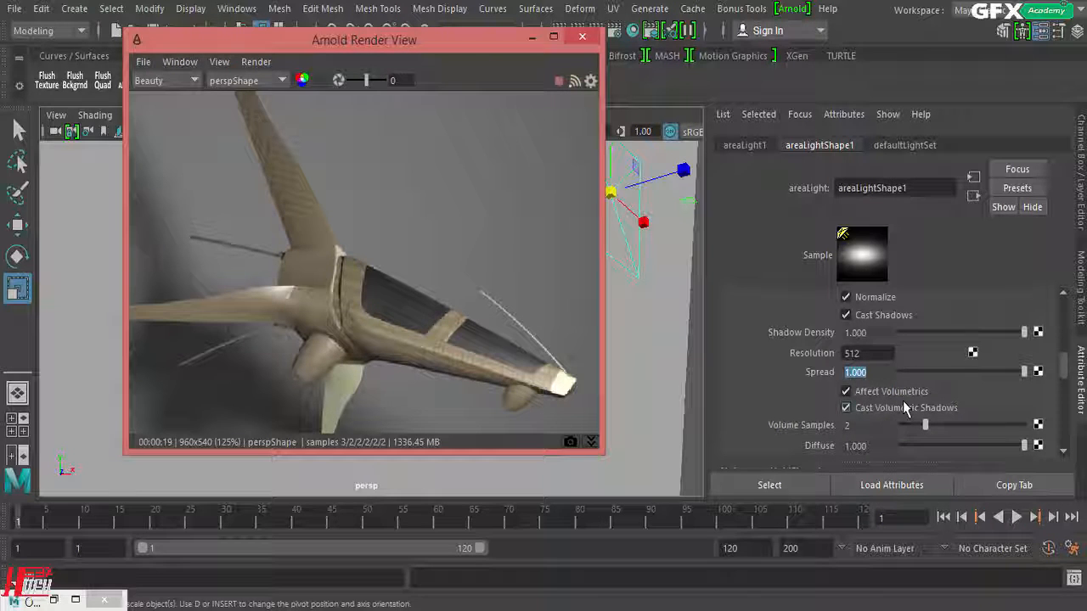
left_click(847, 426)
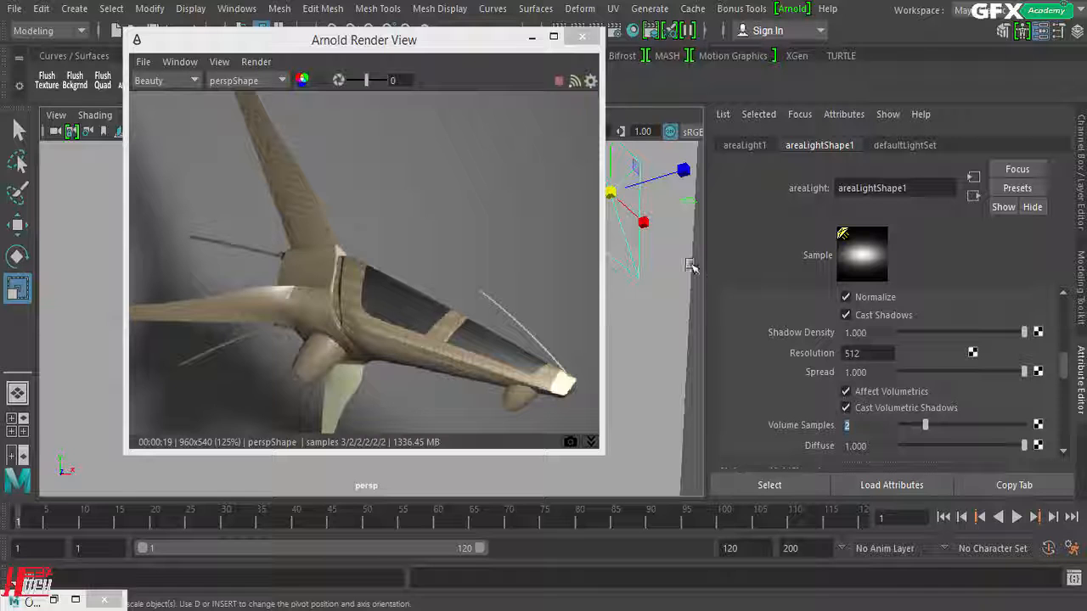
Step: Move the Arnold Render View off the spaceship in the viewport and bring up the Maya light types available to create
left_click(483, 49)
left_click_drag(481, 47, 428, 77)
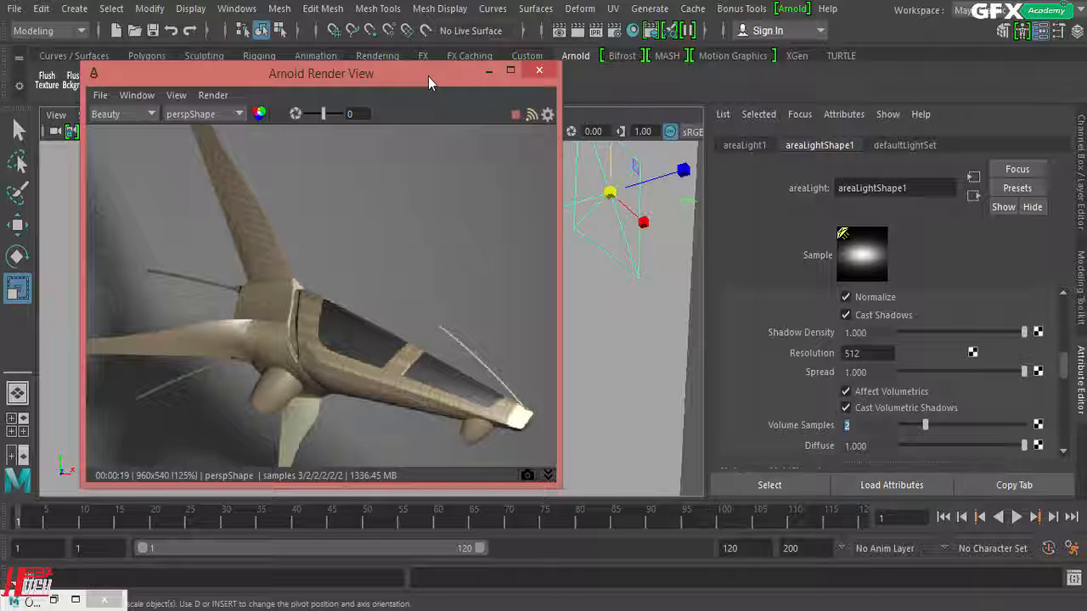
left_click_drag(425, 75, 712, 67)
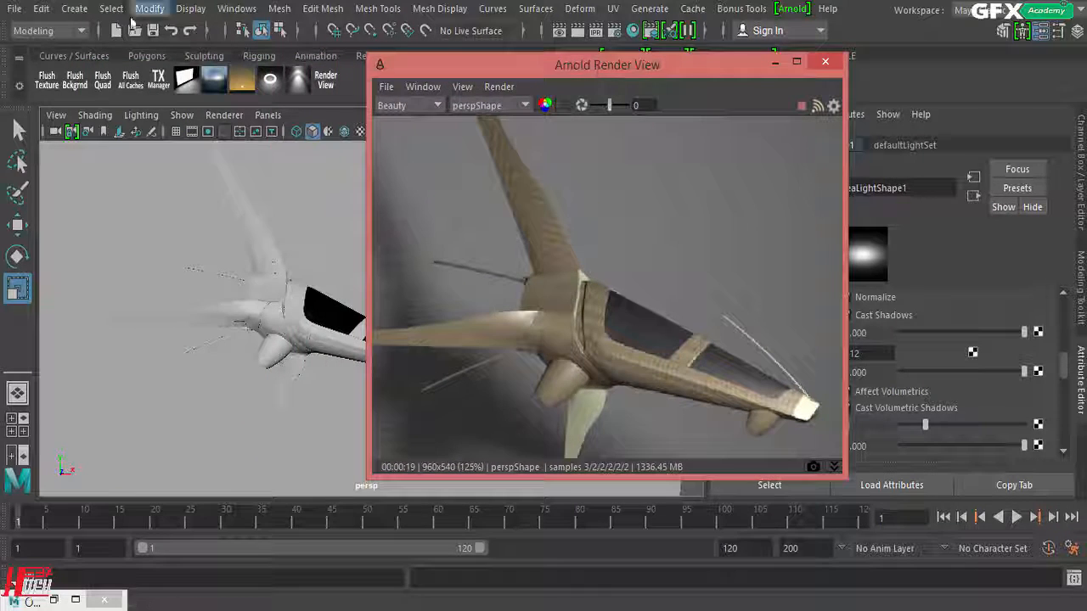
left_click(74, 9)
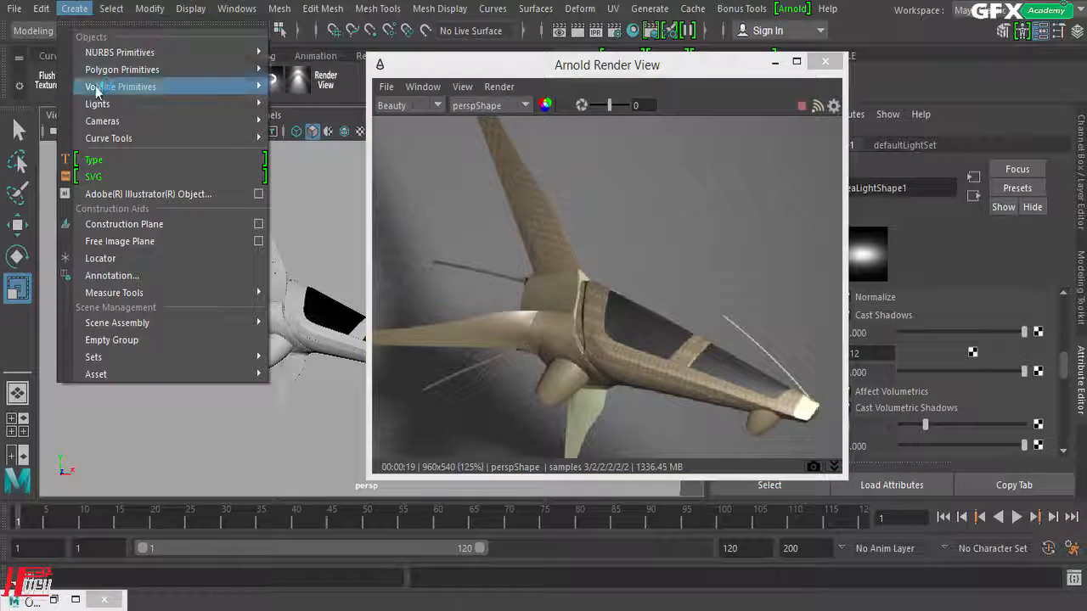
mouse_move(100, 104)
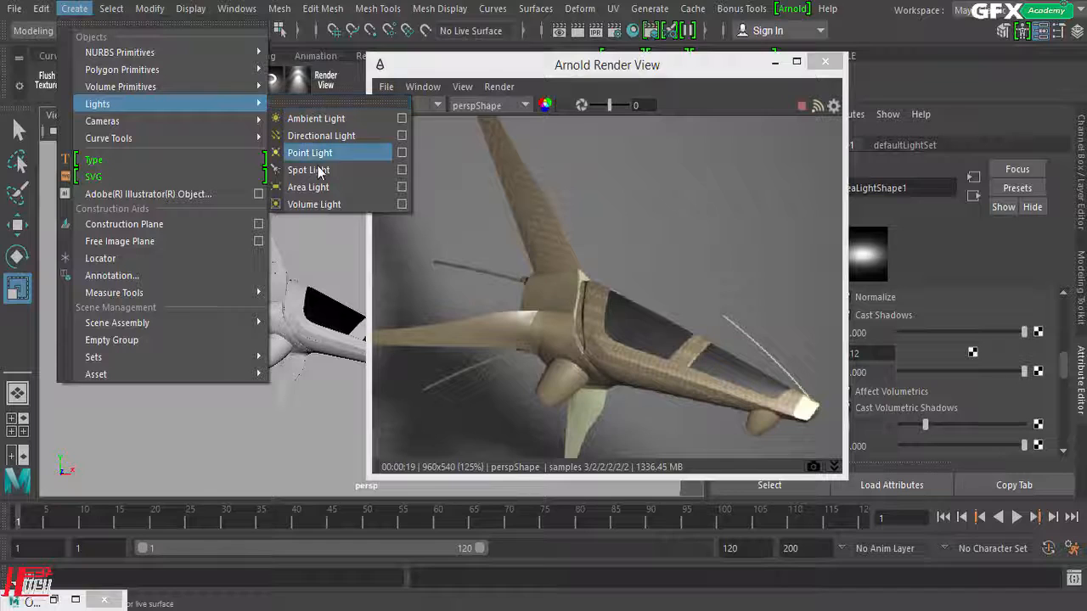